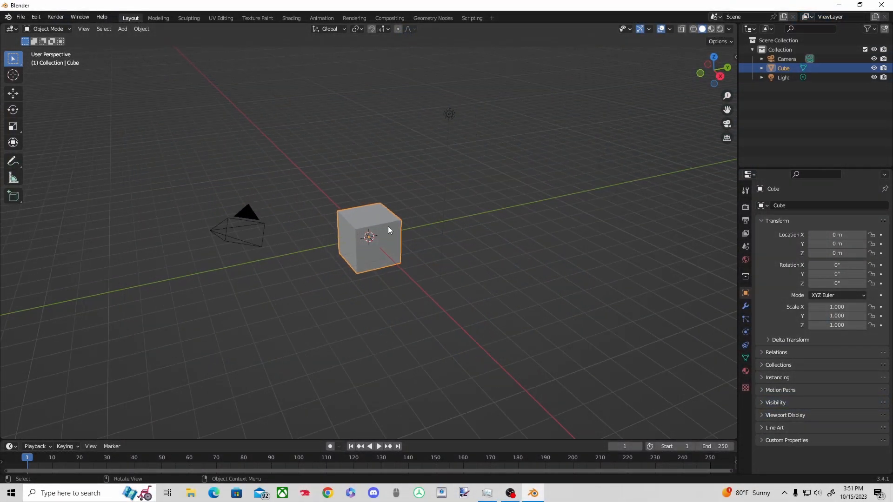
Step: Move the default cube straight up along the Z axis to a height of about 3.58 m
key("z")
left_click(400, 232)
key("g")
key("z")
left_click(423, 140)
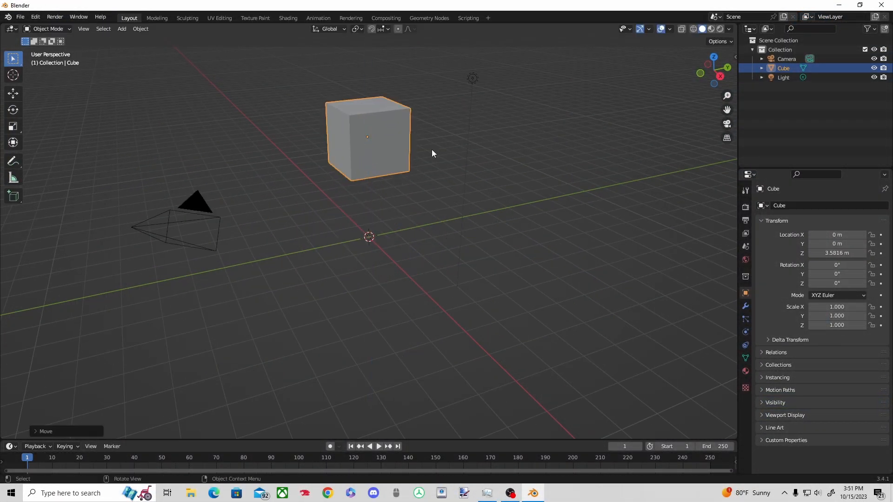
scroll(470, 158, "up", 5)
scroll(470, 158, "down", 5)
mouse_move(470, 158)
middle_mouse_down()
mouse_move(470, 180)
mouse_move(456, 199)
middle_mouse_up()
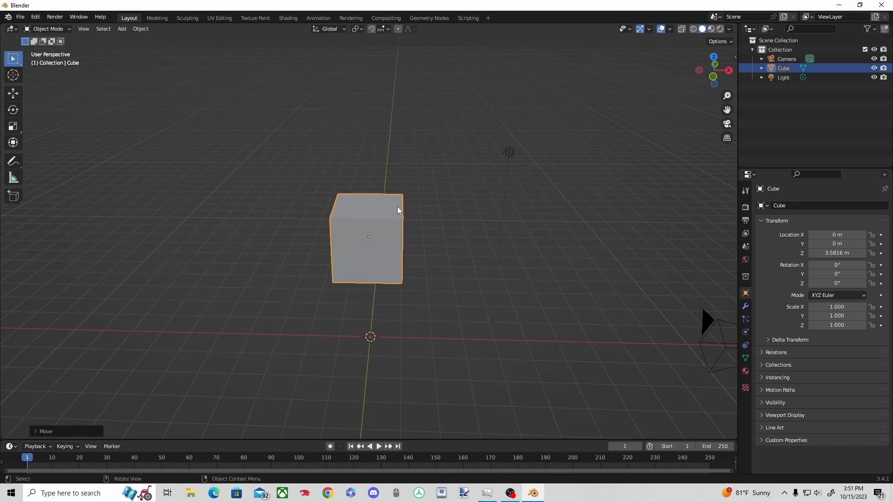
Step: Enter Edit Mode on the cube and subdivide all of its geometry once
left_click(382, 233)
key("Tab")
right_click(355, 265)
left_click(325, 261)
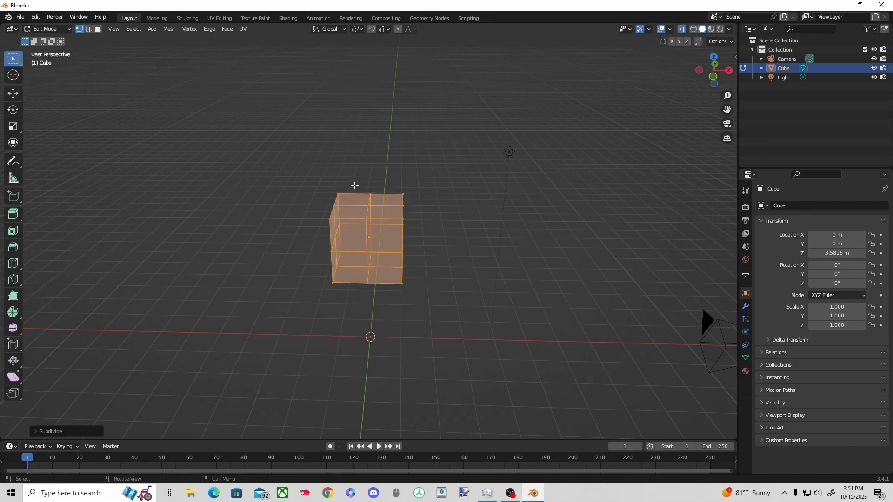
Step: Delete the vertices on the cube's negative X side so only half remains, and return to Object Mode
left_click_drag(325, 168, 349, 294)
key("x")
left_click(335, 366)
key("x")
left_click(321, 244)
middle_click_drag(326, 247, 512, 279)
key("a")
key("alt+a")
key("Tab")
Step: Add a Mirror modifier on the X axis to the half cube
left_click(745, 306)
left_click(822, 208)
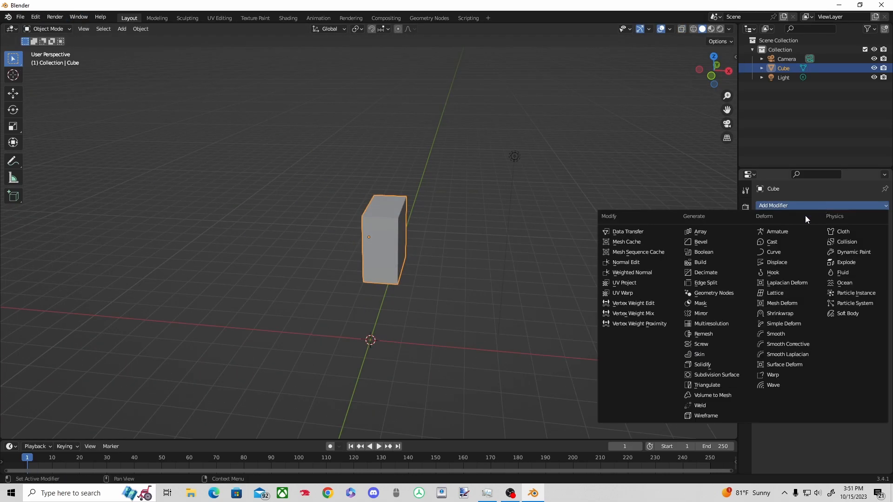
left_click(715, 314)
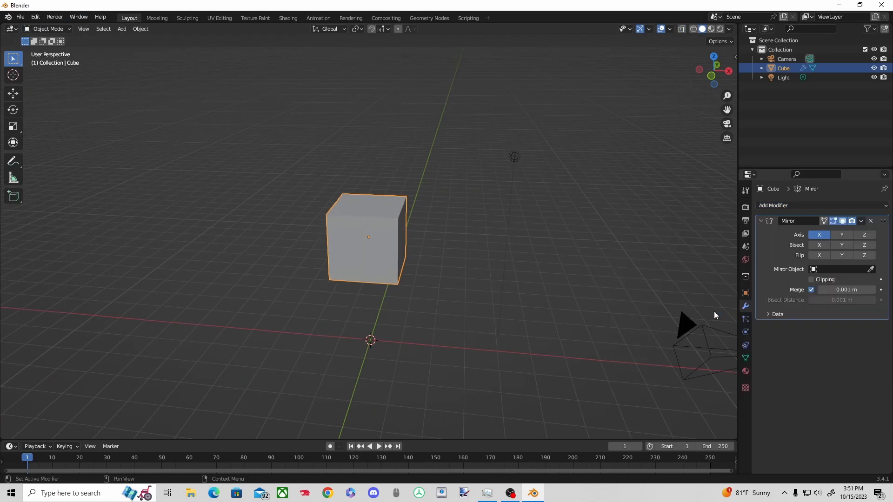
Step: Select all geometry of the half cube in Edit Mode and scale it up
left_click(460, 227)
key("Tab")
middle_click_drag(431, 160, 419, 155)
left_click_drag(298, 150, 463, 310)
middle_click_drag(458, 186, 511, 195)
key("s")
key("z")
left_click(531, 249)
key("g")
key("x")
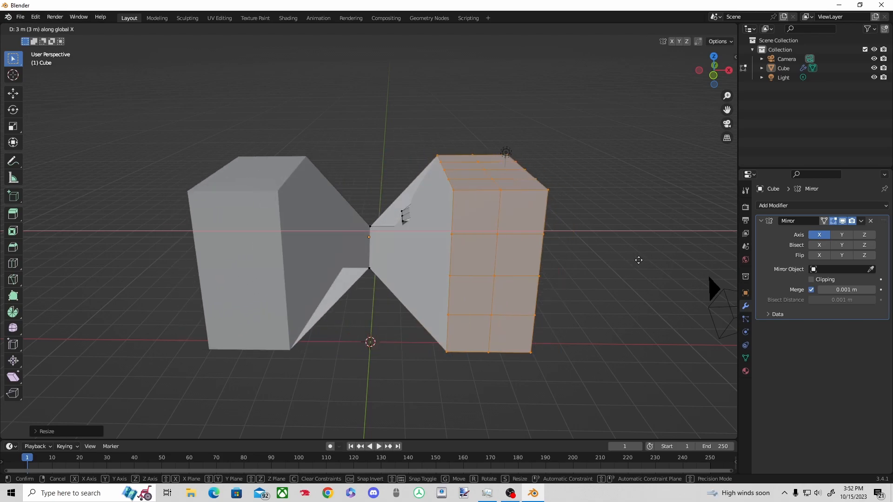
key("Escape")
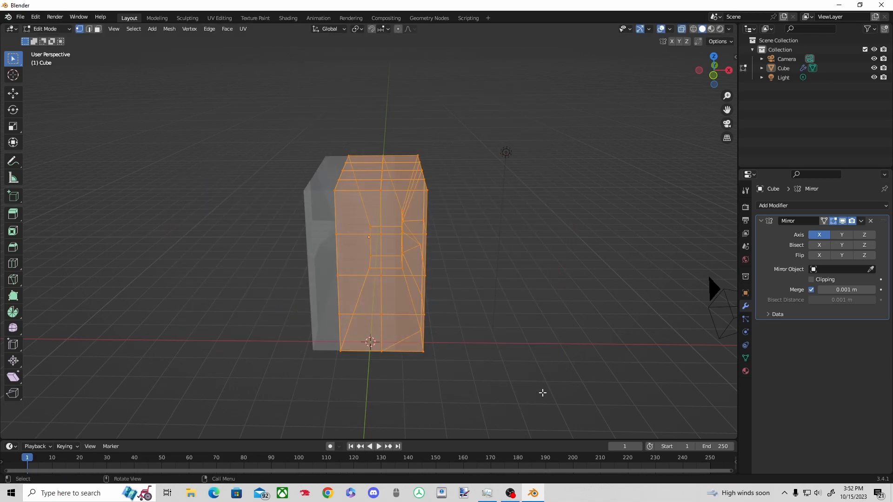
key("ctrl+z")
key("ctrl+shift+z")
Step: Move the enlarged half mesh along the X axis until its inner side meets the mirror plane
key("g")
key("x")
left_click(702, 256)
left_click(620, 246)
Step: Try to dissolve a vertex near the lower corner of the cube's outer side and start a loop cut there
middle_click_drag(621, 246, 330, 366)
key("x")
key("Escape")
right_click(352, 372)
left_click(310, 462)
middle_click_drag(335, 372, 317, 359)
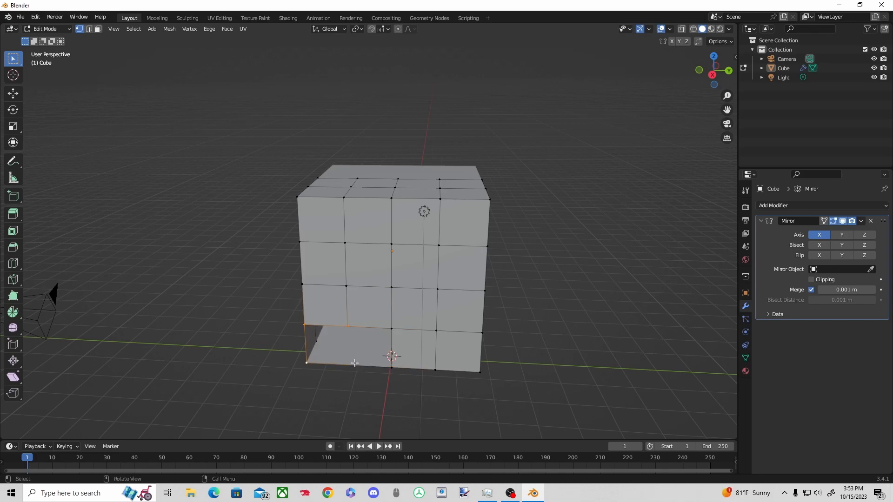
mouse_move(356, 377)
middle_mouse_down()
mouse_move(393, 359)
mouse_move(361, 372)
middle_mouse_up()
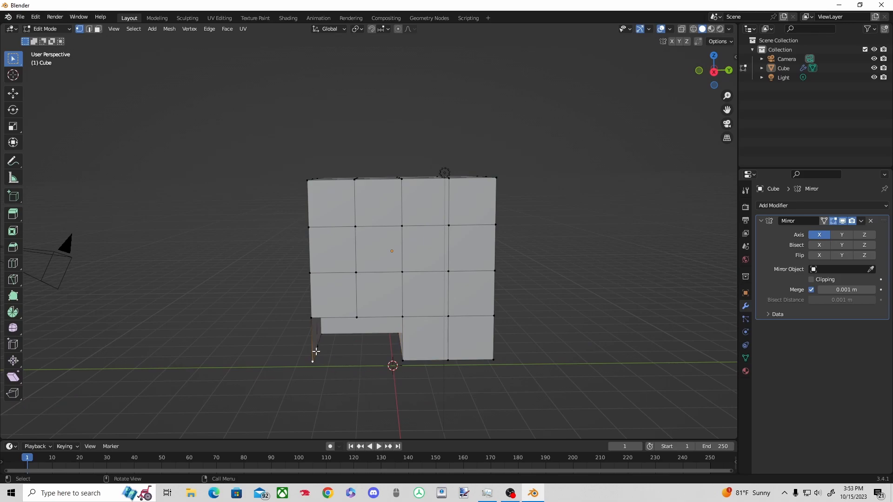
key("ctrl+r")
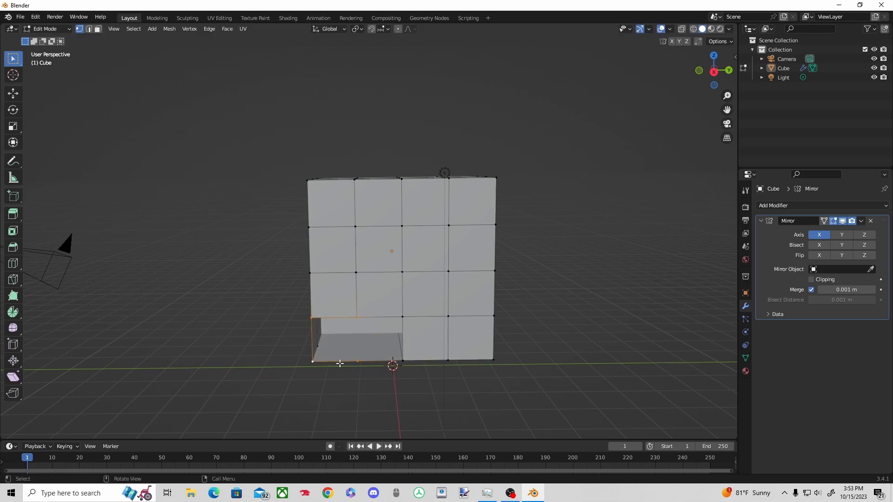
left_click(535, 331)
Step: Try to dissolve the vertex beside the diagonal edge on the cube's back side
mouse_move(542, 328)
middle_mouse_down()
mouse_move(603, 342)
mouse_move(588, 331)
middle_mouse_up()
key("alt+z")
mouse_move(293, 100)
left_mouse_down()
mouse_move(508, 281)
mouse_move(505, 153)
left_mouse_up()
mouse_move(502, 150)
middle_mouse_down()
mouse_move(377, 142)
mouse_move(439, 137)
mouse_move(400, 173)
mouse_move(420, 185)
middle_mouse_up()
key("alt+z")
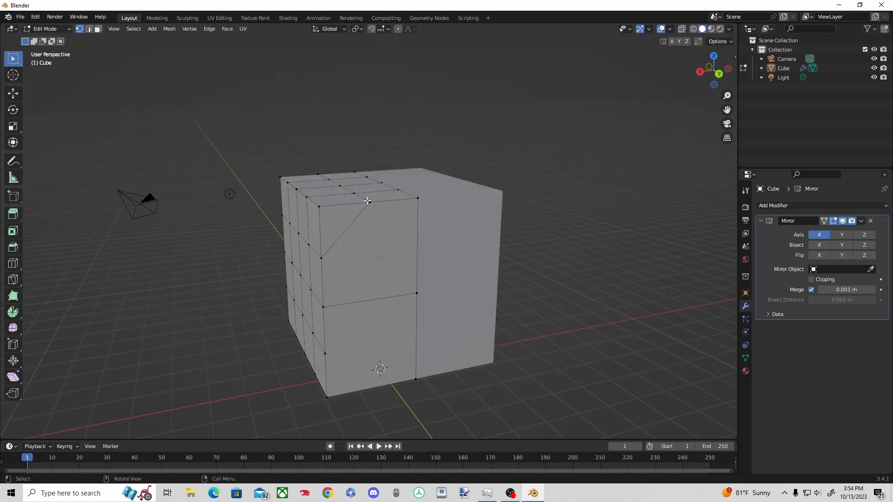
right_click(369, 202)
left_click(329, 355)
middle_click_drag(329, 355, 339, 303)
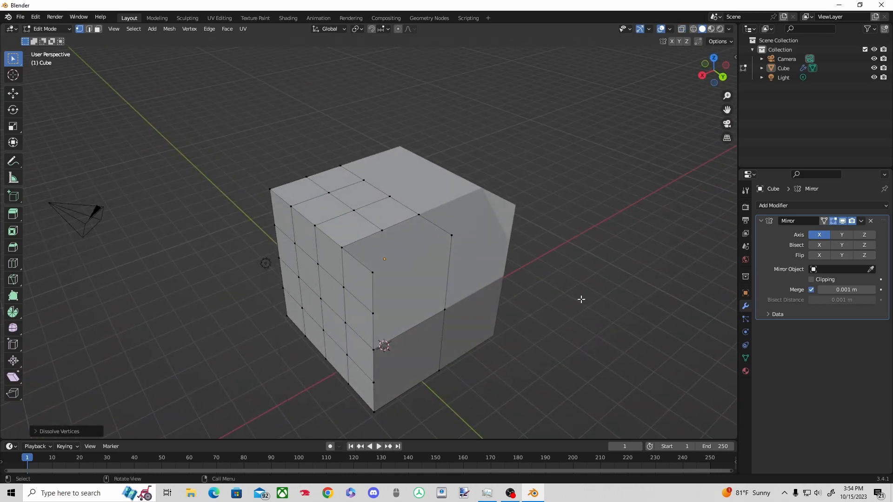
right_click(339, 303)
left_click(313, 469)
middle_click_drag(315, 466, 399, 337)
key("ctrl+z")
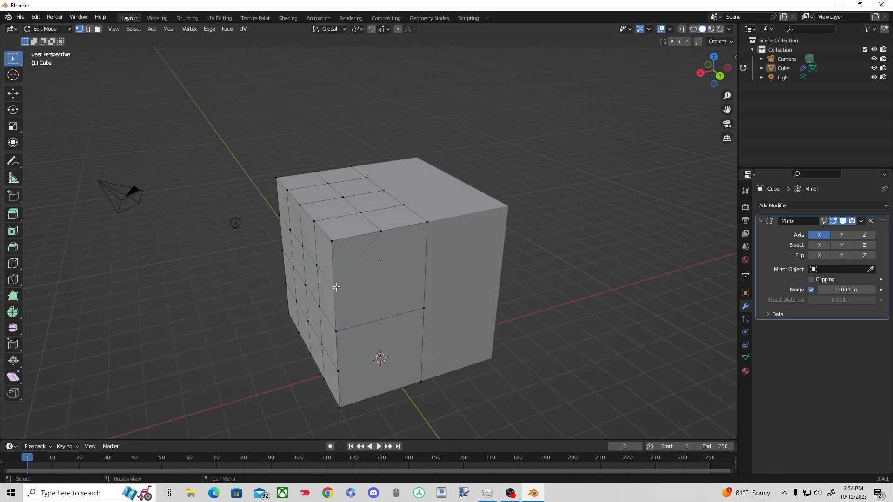
Step: Try to snap the vertex on the upper back edge to the grid, and undo it
right_click(319, 281)
key("ctrl+z")
right_click(342, 279)
mouse_move(345, 421)
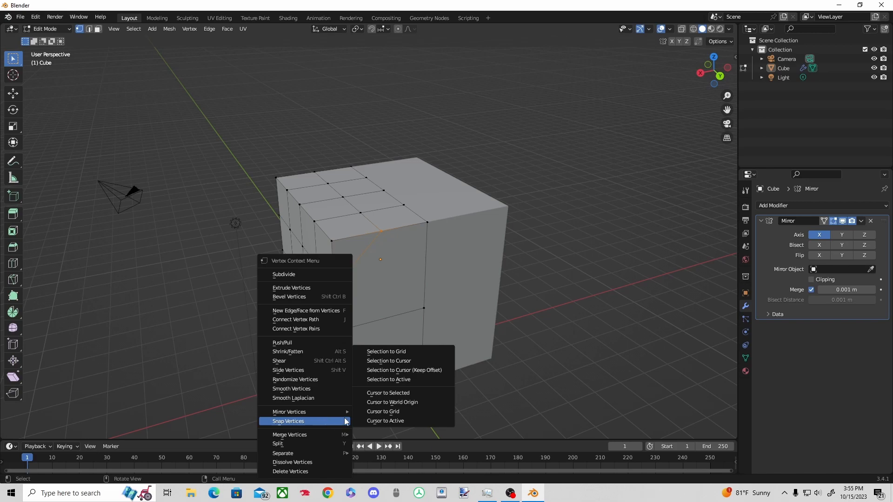
left_click(412, 352)
key("ctrl+z")
Step: Try the Cursor to Grid snap from the vertex options, and undo it
right_click(339, 328)
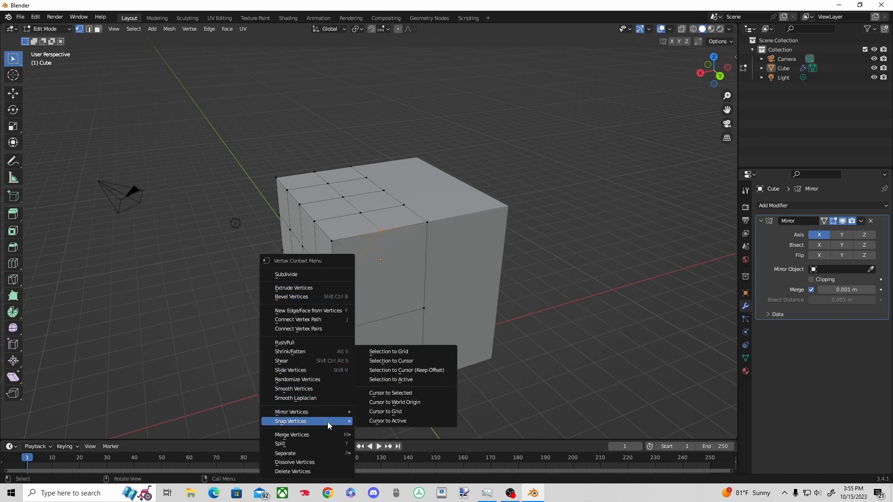
left_click(383, 412)
middle_click_drag(487, 347, 521, 349)
right_click(303, 386)
mouse_move(303, 387)
left_click(410, 413)
key("ctrl+z")
middle_click_drag(536, 315, 524, 269)
left_click(343, 232)
middle_click_drag(343, 232, 416, 246)
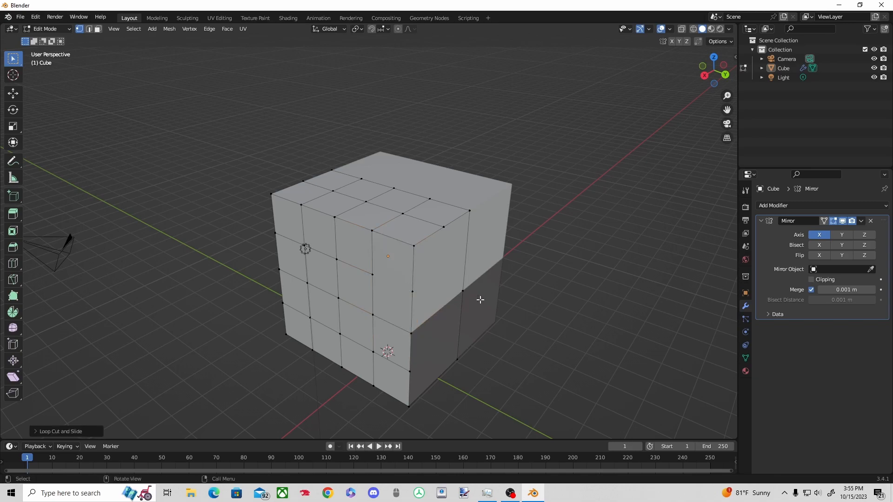
middle_click_drag(480, 303, 384, 280)
right_click(385, 281)
mouse_move(364, 421)
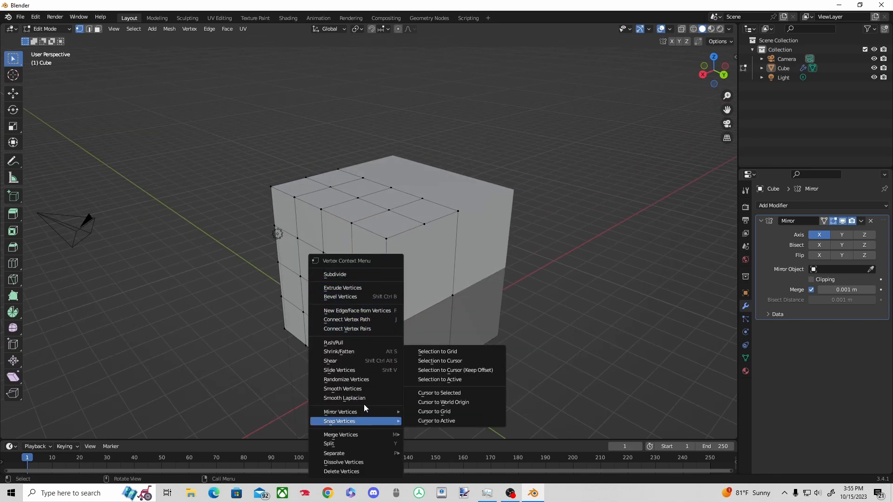
middle_click_drag(480, 373, 382, 265)
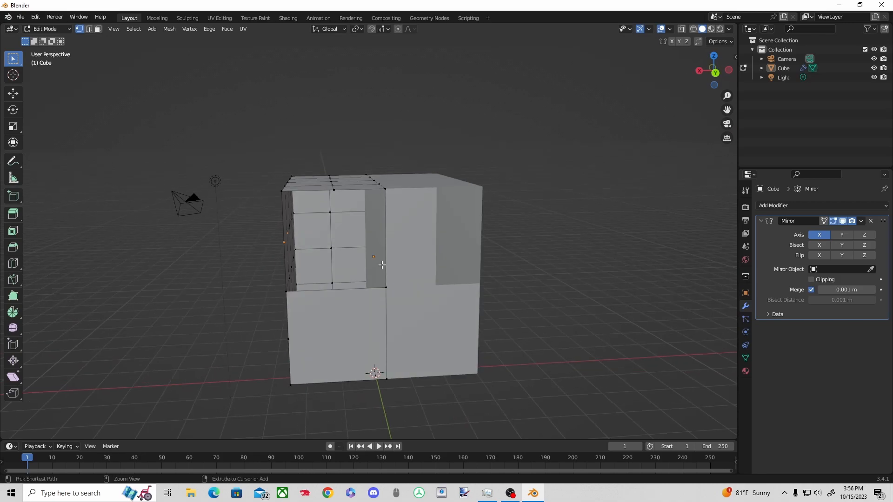
Step: Try to fill the opening in the upper back side with a face between its corner vertices
left_click(383, 189, "ctrl")
left_click(385, 286, "ctrl")
key("f")
left_click(509, 298)
middle_click_drag(526, 296, 463, 270)
left_click(333, 245)
Step: Undo the recent fill and vertex edits on the cube's back side
key("ctrl+z")
key("ctrl+z")
key("ctrl+z")
key("ctrl+z")
key("ctrl+z")
key("ctrl+z")
key("ctrl+z")
key("ctrl+z")
Step: Select the whole half mesh with X-ray on and scale it up slightly
mouse_move(552, 268)
middle_mouse_down()
mouse_move(528, 227)
mouse_move(556, 270)
middle_mouse_up()
middle_click_drag(416, 208, 588, 190)
key("alt+z")
left_click_drag(351, 135, 561, 399)
scroll(561, 399, "down", 2)
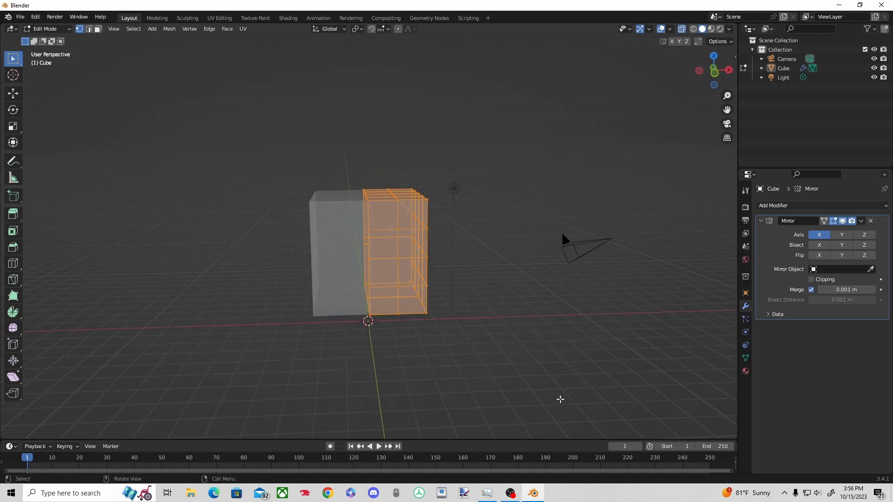
middle_click_drag(561, 400, 547, 390)
key("s")
left_click(622, 345)
Step: Reposition the scaled half mesh along Z and X so it sits against its mirrored half
key("g")
key("z")
left_click(636, 330)
key("g")
key("x")
left_click(646, 333)
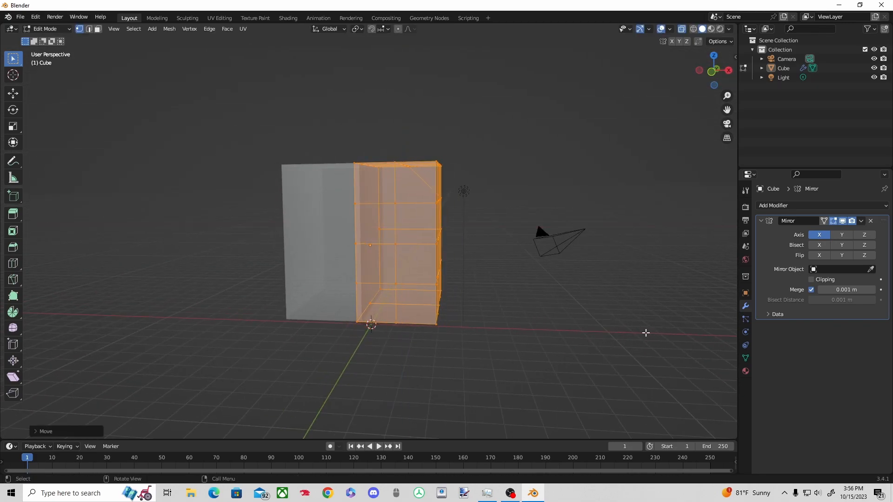
left_click(646, 333)
Step: Turn off X-ray and select the two diagonally adjacent middle faces on the cube's outer side
middle_click_drag(569, 305, 524, 321)
key("alt+z")
middle_click_drag(495, 259, 475, 245)
left_click_drag(382, 207, 456, 241)
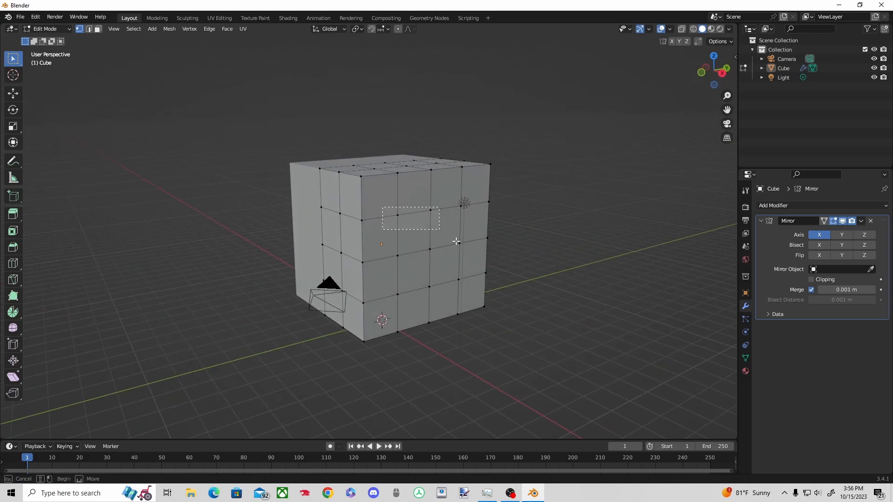
Step: Try extruding, sliding and bevelling the vertices of the two selected side faces
right_click(542, 273)
left_click(516, 247)
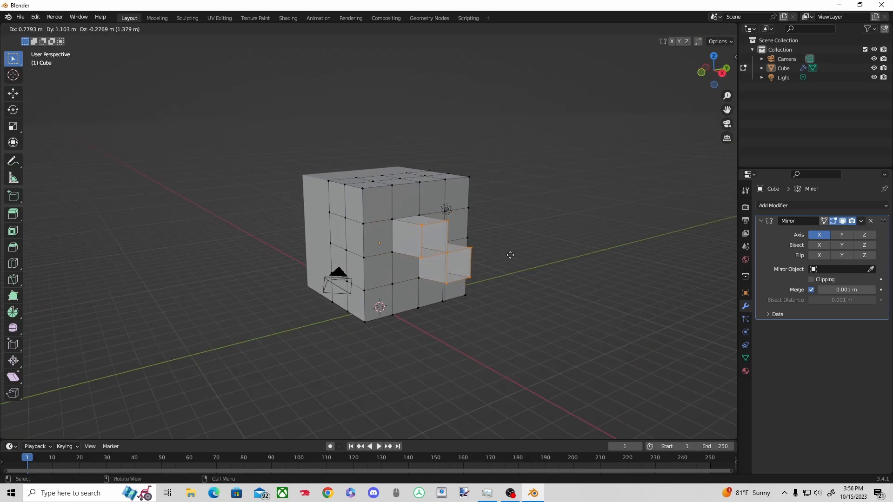
right_click(510, 255)
key("shift+v")
right_click(551, 262)
right_click(445, 255)
left_click(445, 268)
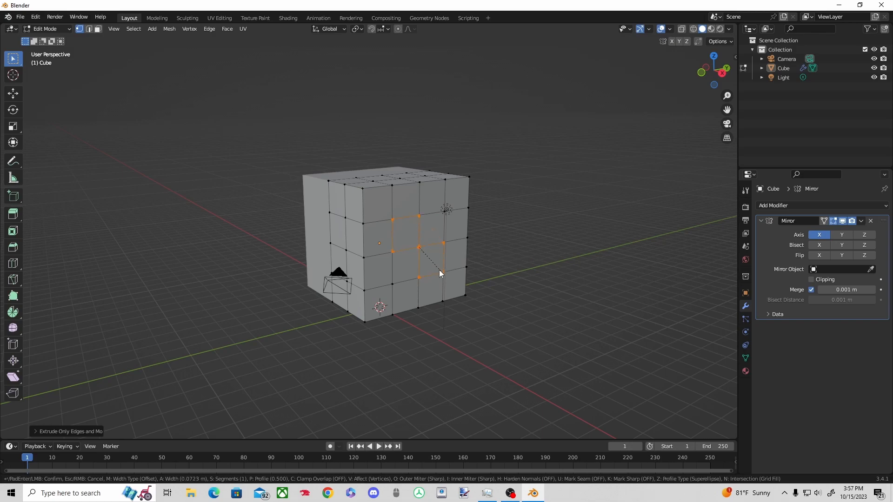
Step: Extrude the two selected side faces outward into a pair of wing-like blocks
key("e")
left_click(604, 302)
middle_click_drag(558, 321, 481, 365)
Step: Select the lower front corner vertices of both extruded side blocks and spread them apart by scaling
left_click(469, 255)
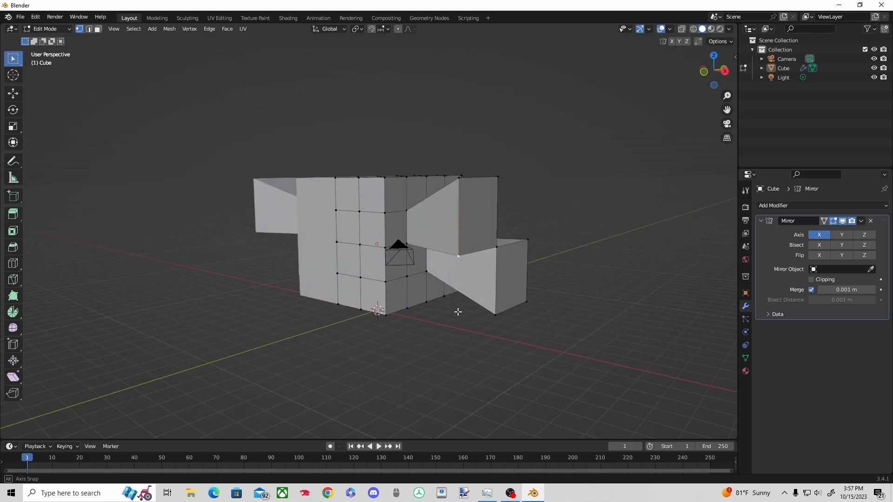
left_click(497, 312, "shift")
middle_click_drag(516, 314, 484, 312)
key("s")
left_click(615, 284)
Step: Extrude the four middle faces on the front of the half mesh forward
middle_click_drag(577, 293, 343, 223)
scroll(459, 317, "down", 1)
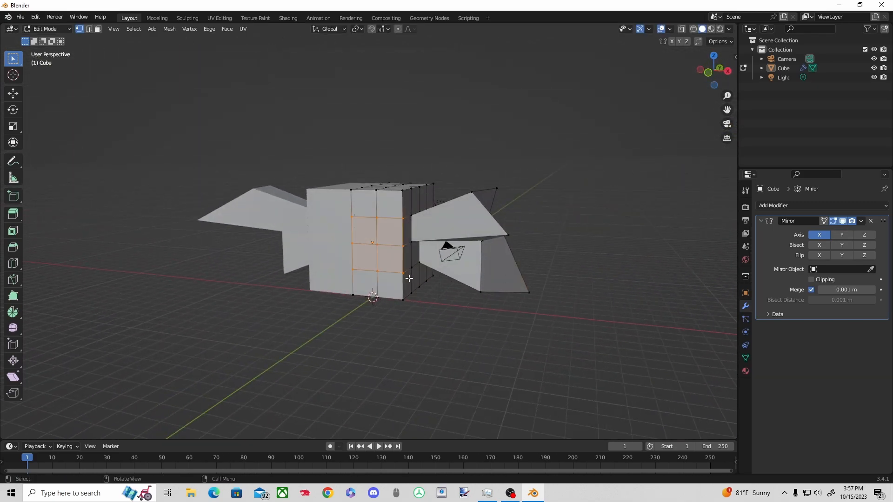
left_click(325, 310)
middle_click_drag(359, 315, 379, 321)
key("e")
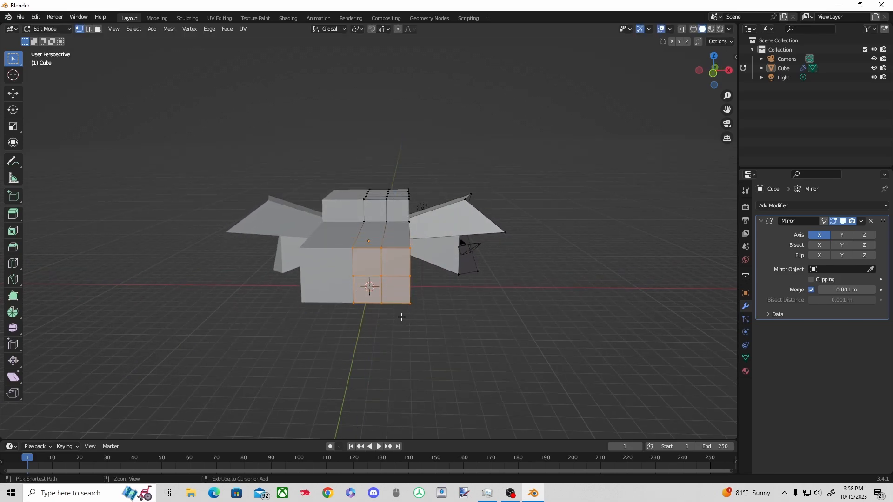
Step: Extrude the front faces forward again, scale them down to a taper, and extrude a short end block
key("e")
left_click(393, 331)
key("s")
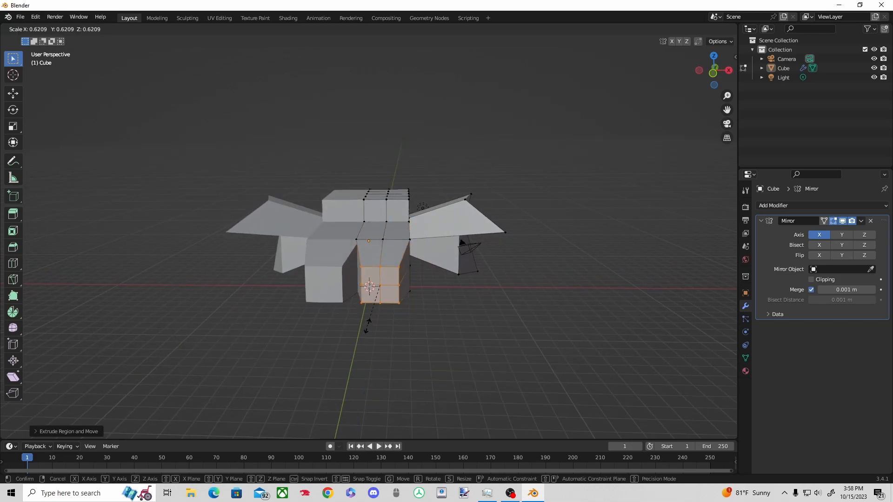
left_click(369, 296)
key("e")
left_click(368, 307)
scroll(369, 307, "up", 2)
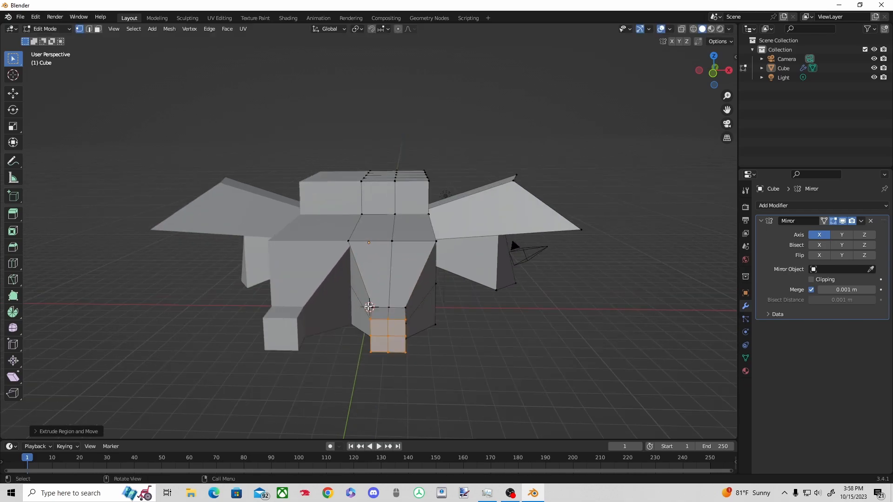
Step: Bevel the vertices at the front of the end block and resize the bevelled faces
right_click(387, 333)
left_click(381, 342)
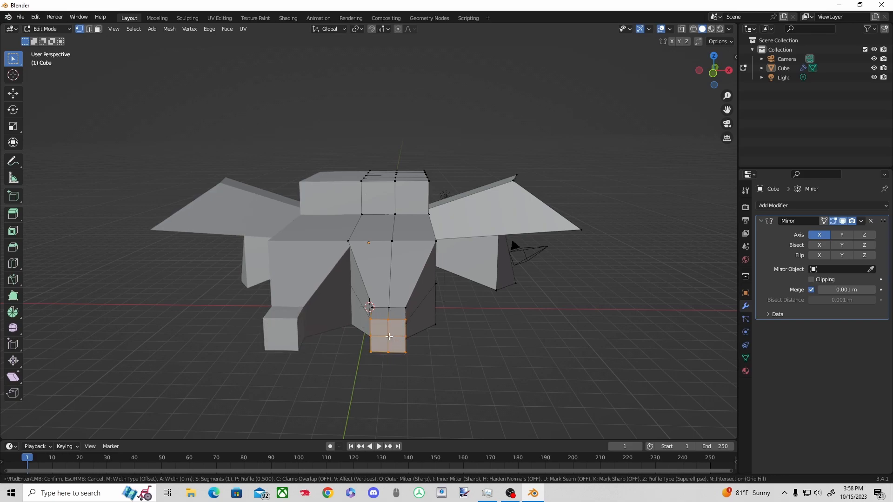
middle_click_drag(404, 340, 486, 343)
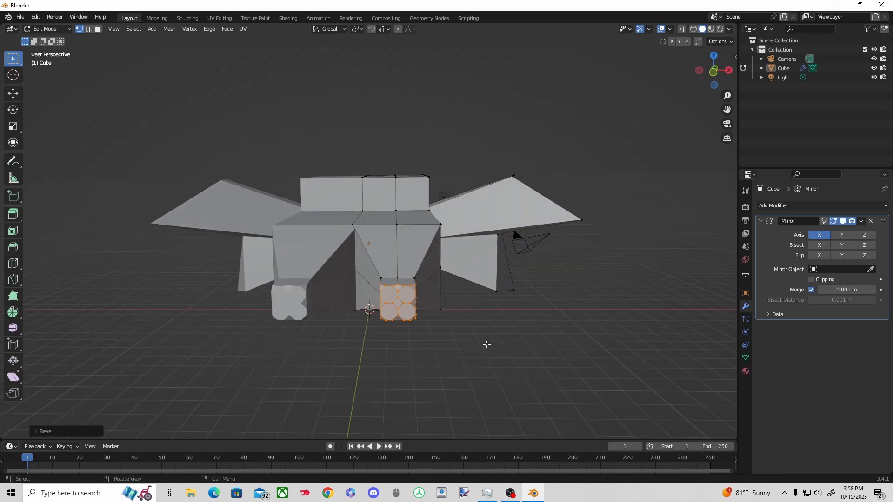
scroll(478, 352, "up", 3)
key("s")
left_click(393, 308)
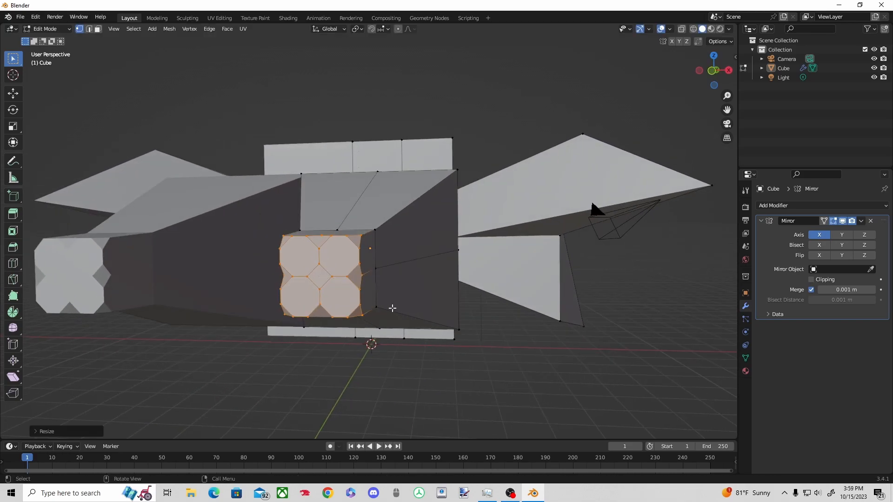
right_click(331, 275)
middle_click_drag(331, 275, 420, 295)
Step: Select the outer vertices of both extruded side blocks and delete the blocks from the mesh
scroll(420, 295, "down", 4)
left_click_drag(466, 166, 523, 305)
key("x")
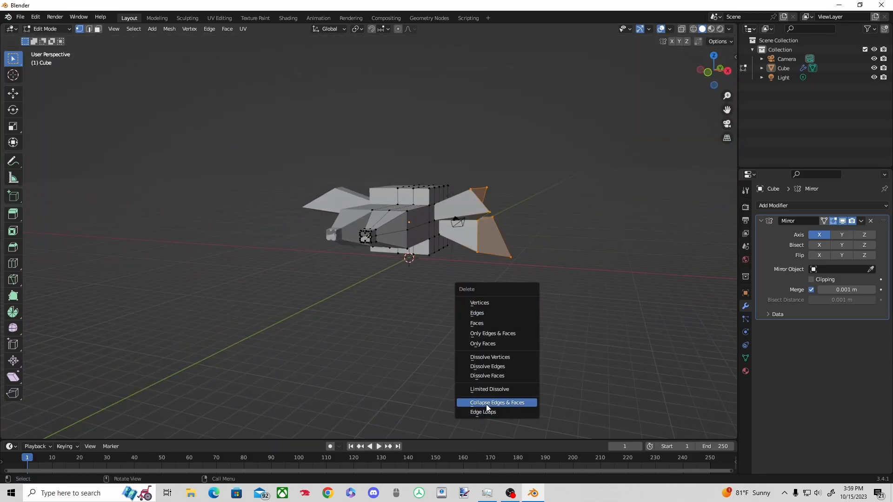
left_click(493, 390)
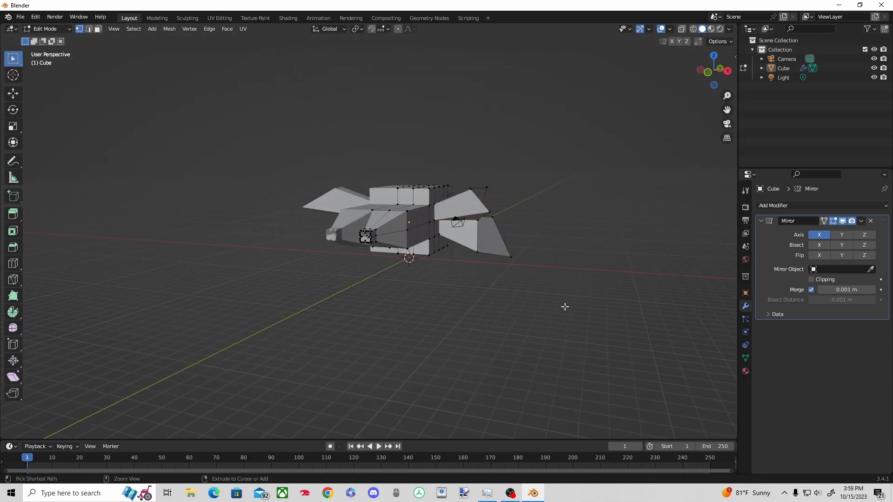
right_click(483, 239)
left_click(456, 381)
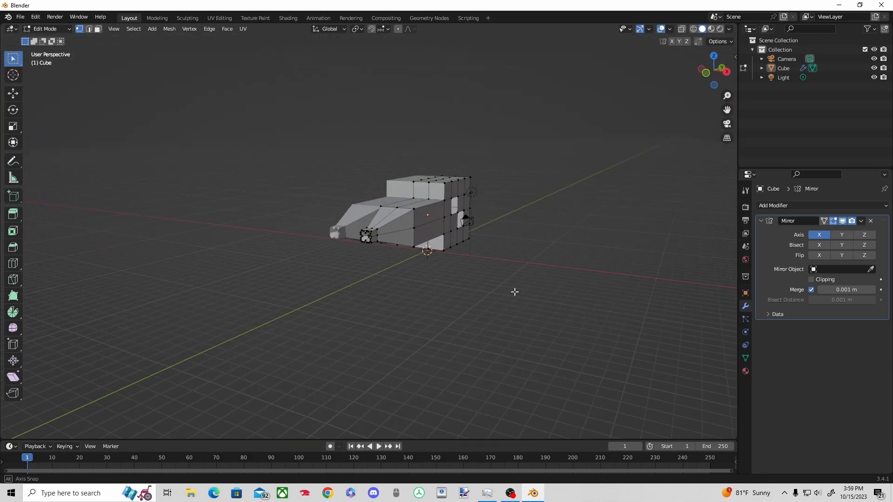
Step: Select the two lower middle faces on the side of the body and extrude them outward into an arm
scroll(518, 291, "up", 5)
middle_click_drag(518, 291, 426, 286)
middle_click_drag(472, 315, 531, 293)
left_click_drag(592, 301, 593, 303, "shift")
key("e")
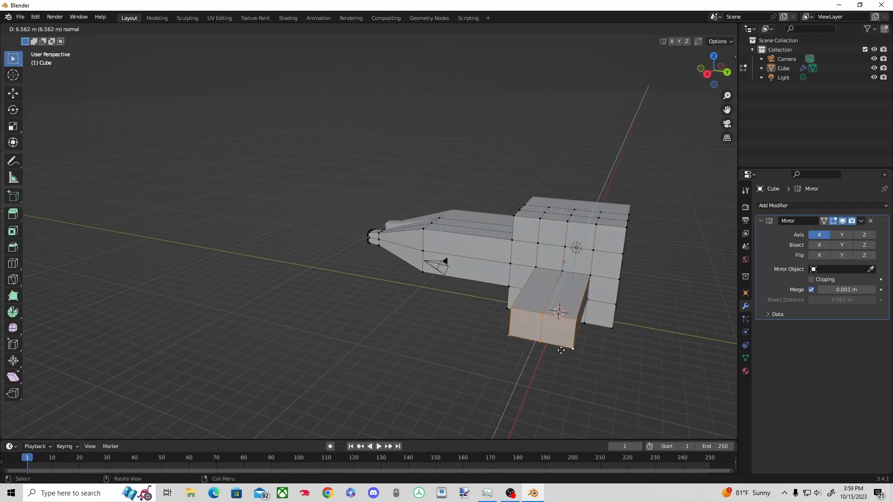
left_click(585, 349)
Step: Extrude the arm's end faces outward again and scale them down to a taper
middle_click_drag(590, 348, 648, 345)
key("e")
left_click(678, 349)
key("s")
left_click(682, 313)
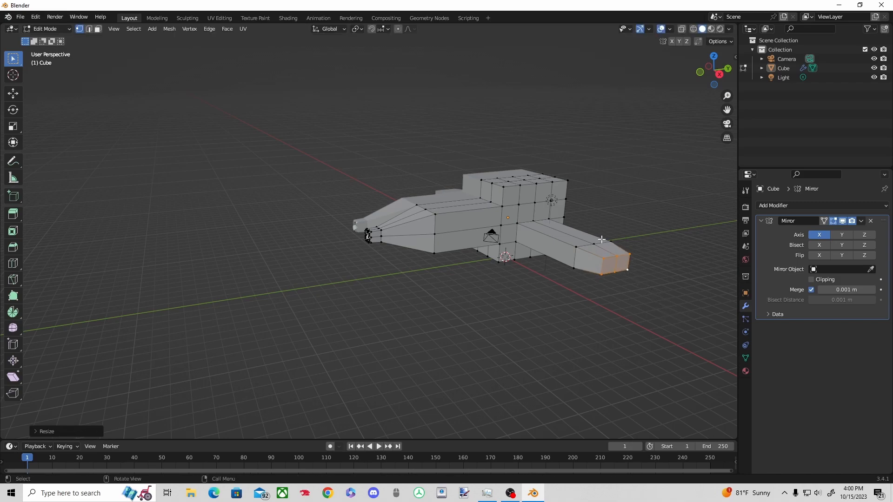
Step: Lengthen the side arm with further outward extrusions of its end faces to form an outer block
key("e")
left_click(638, 255)
key("e")
left_click(674, 285)
key("e")
left_click(672, 287)
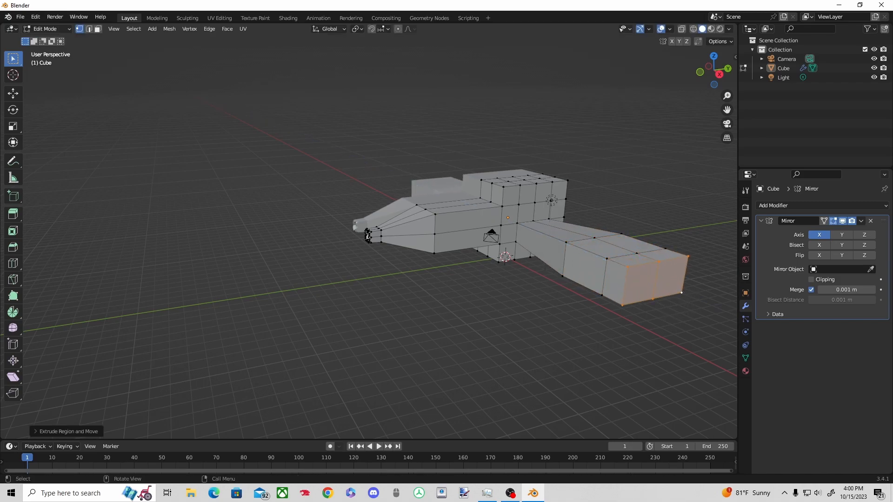
Step: Scale down the arm's outermost faces and extrude them slightly to cap the end
key("s")
left_click(671, 300)
key("e")
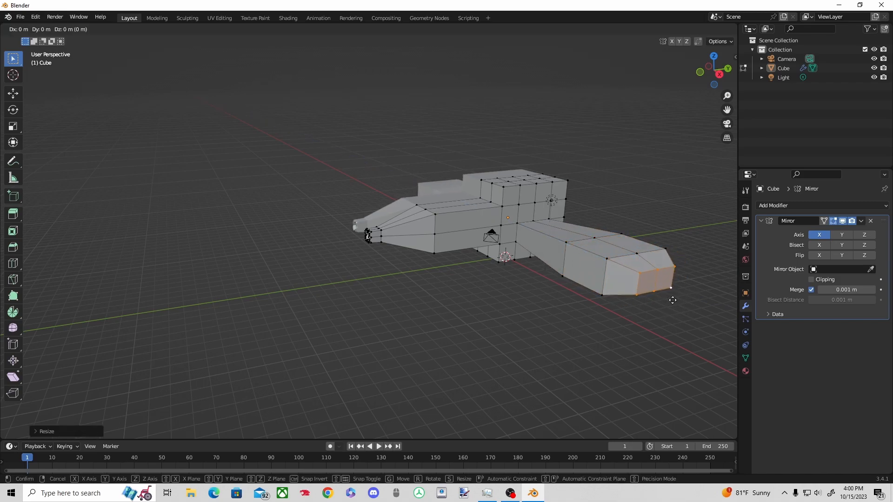
left_click(670, 308)
middle_click_drag(669, 309, 493, 196)
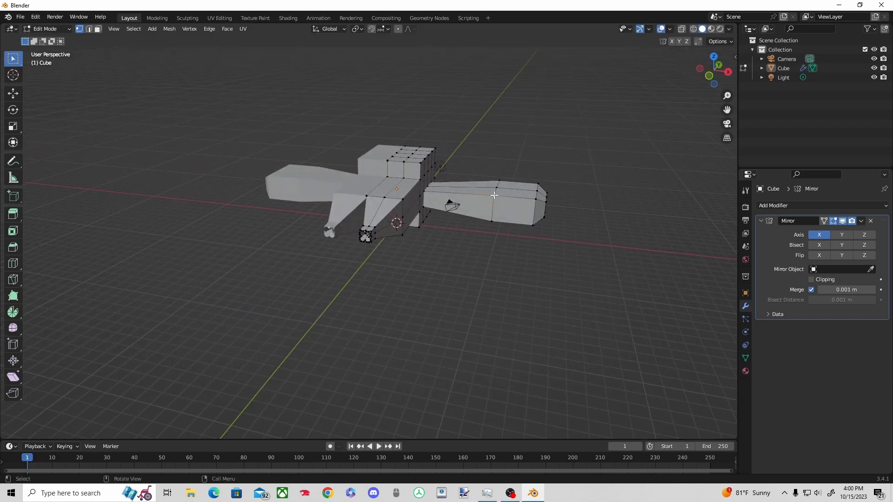
Step: Extrude the front face of the arm's outer block forward, then scale and rotate its end
left_click(533, 199, "shift")
key("e")
left_click(529, 242)
key("s")
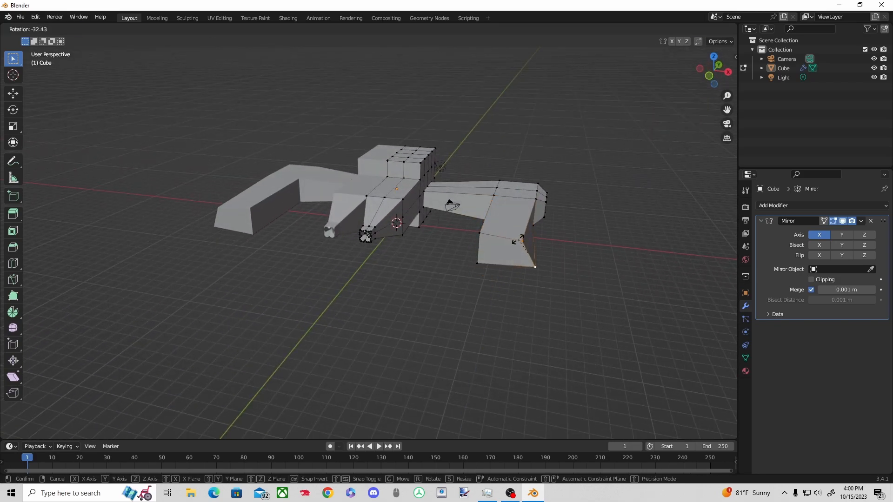
left_click(521, 245)
Step: Shift the forward prong's tip inward along X to form a claw shape
key("g")
key("x")
left_click(503, 248)
key("g")
key("x")
left_click(499, 255)
middle_click_drag(499, 255, 390, 339)
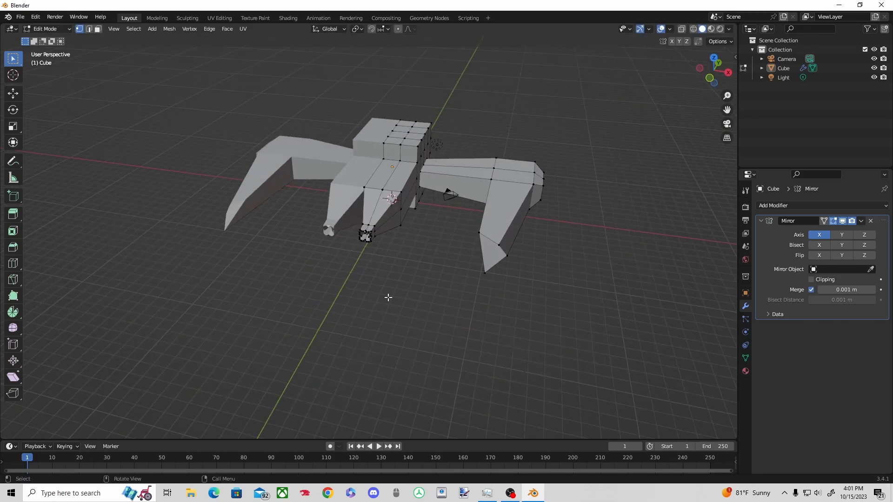
Step: Turn on the Statistics overlay and extrude the three rear faces of the body backward, scaling them up into a flare
left_click(669, 30)
mouse_move(465, 223)
middle_mouse_down()
mouse_move(369, 236)
mouse_move(479, 103)
mouse_move(448, 243)
mouse_move(455, 236)
middle_mouse_up()
left_click_drag(456, 236, 514, 364)
middle_click_drag(514, 364, 540, 365)
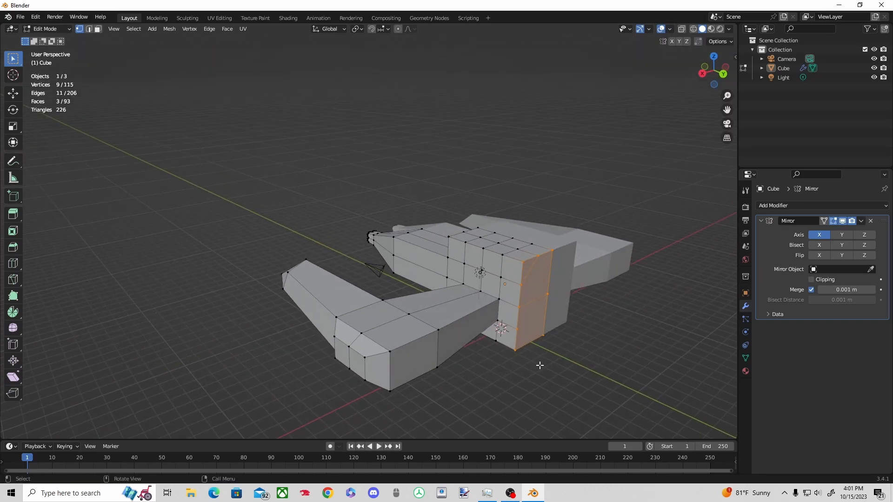
key("e")
key("s")
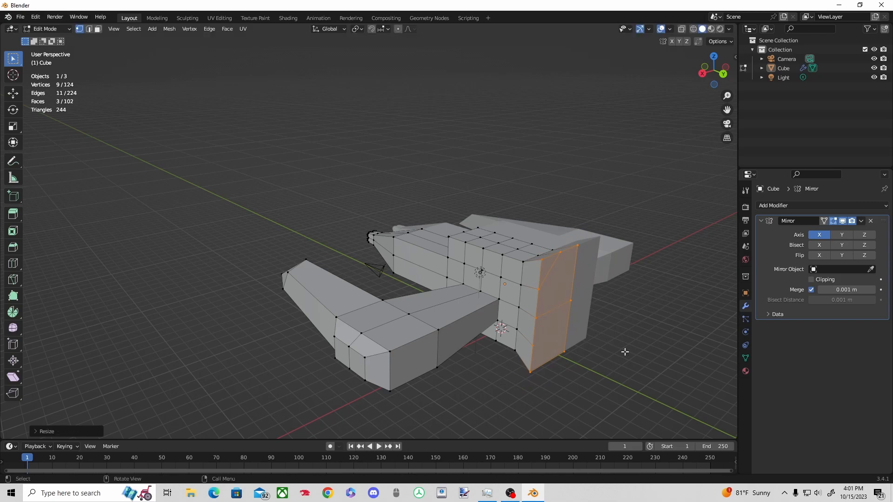
left_click(623, 353)
Step: Extrude the rear face of the arm's outer block backward and scale it down to a taper
middle_click_drag(624, 353, 332, 265)
left_click(671, 367)
key("e")
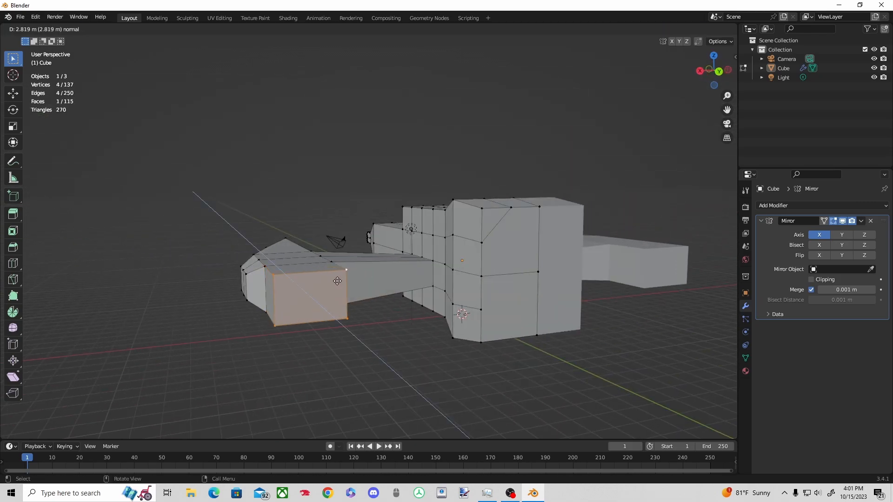
left_click(339, 283)
key("s")
left_click(356, 295)
middle_click_drag(356, 295, 553, 367)
left_click(554, 367)
middle_click_drag(553, 367, 600, 295)
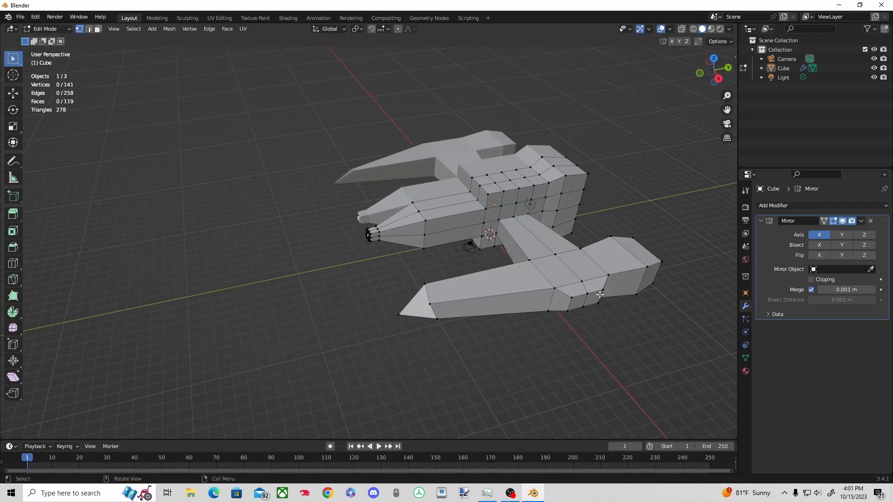
Step: Extrude the edge row where the front section meets the base of the raised block
left_click(479, 203, "shift")
key("s")
right_click(482, 204)
key("e")
key("g")
left_click(475, 200)
middle_click_drag(475, 199, 483, 180)
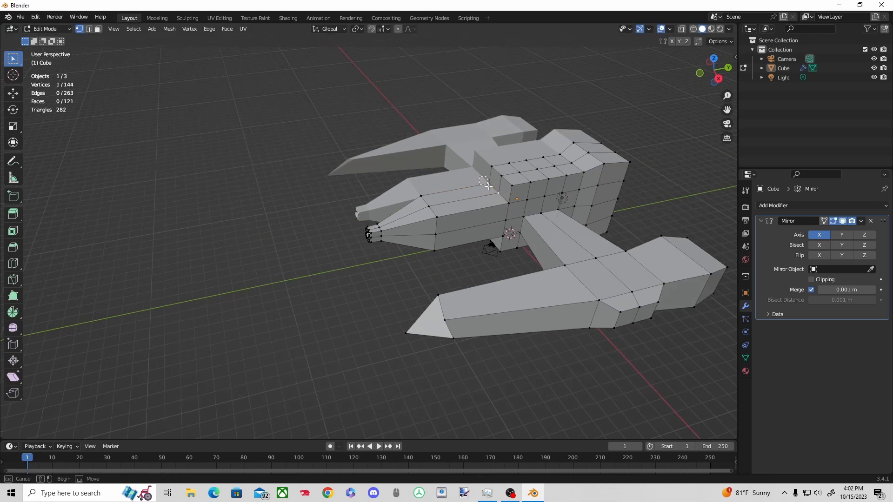
Step: Move the vertex row at the front base of the raised block forward along Y to form a slope, selecting through the mesh
middle_click_drag(522, 215, 507, 226)
key("KP_Decimal")
middle_click_drag(449, 215, 474, 195)
scroll(416, 206, "down", 8)
key("g")
left_click(388, 248)
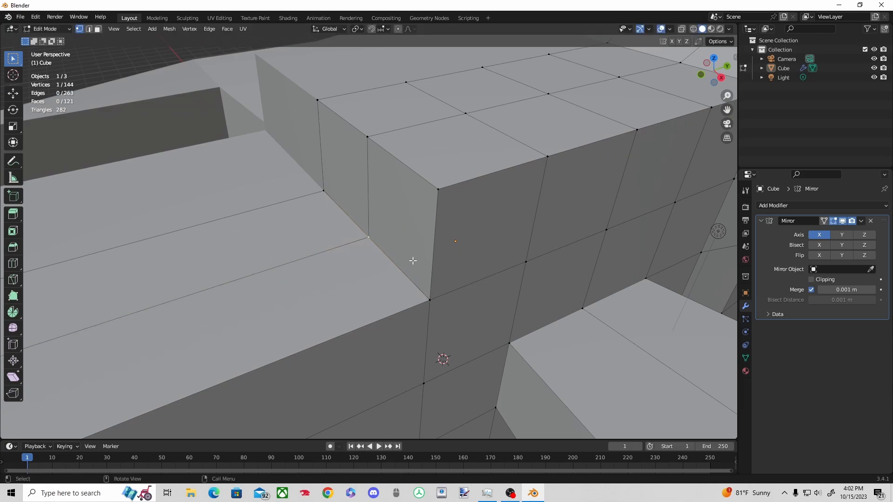
key("alt+z")
left_click_drag(310, 183, 326, 196)
key("g")
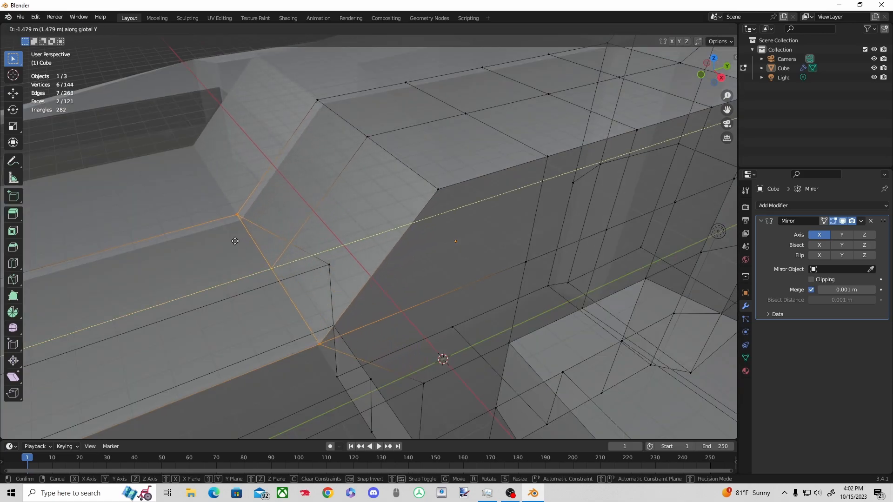
left_click(233, 259)
key("alt+z")
scroll(343, 230, "down", 6)
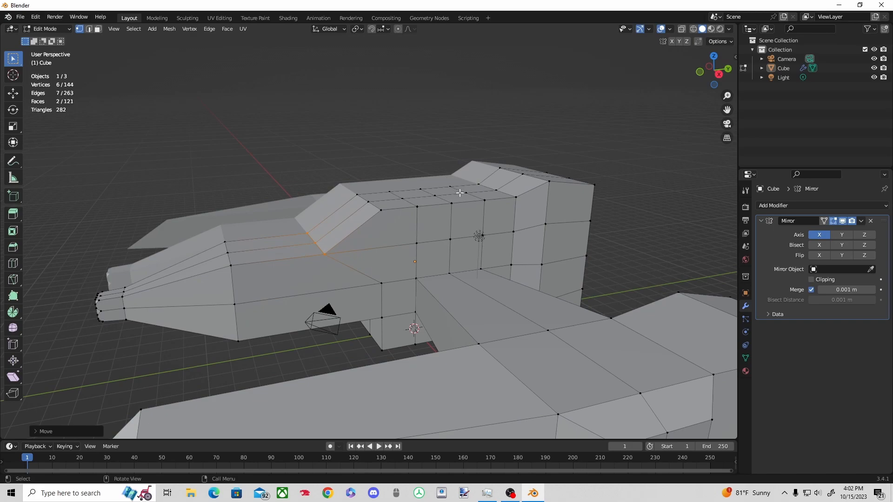
Step: Select a group of vertices on the raised block, move them along Z and scale them
middle_click_drag(459, 190, 422, 209)
left_click_drag(469, 190, 492, 257)
key("g")
key("z")
left_click(487, 273)
key("s")
left_click(490, 259)
middle_click_drag(490, 259, 402, 191)
Step: Adjust individual vertices around the raised block's front slope along Z and enable X-ray
left_click(483, 234)
key("g")
left_click(486, 231)
left_click(605, 212)
middle_click_drag(604, 212, 353, 324)
key("z")
left_click(381, 286)
key("g")
key("z")
left_click(395, 310)
key("alt+z")
scroll(395, 312, "up", 3)
left_click_drag(386, 309, 395, 318)
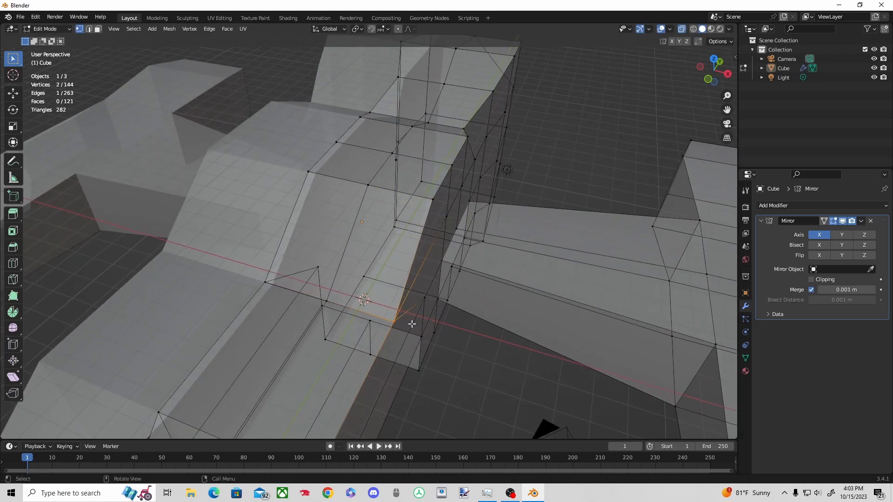
key("g")
key("z")
left_click(401, 337)
middle_click_drag(401, 336, 295, 314)
scroll(395, 330, "down", 5)
key("ctrl+z")
key("ctrl+z")
key("ctrl+z")
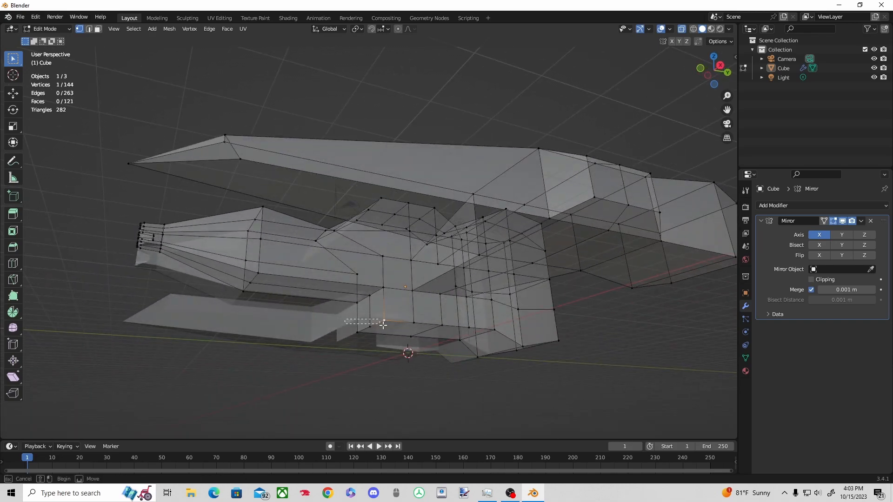
Step: Box-select the lower front vertices beneath the body and move them to reshape the underside
left_click_drag(346, 313, 392, 356, "shift")
key("g")
left_click(409, 325)
mouse_move(408, 326)
middle_mouse_down()
mouse_move(379, 328)
mouse_move(448, 355)
mouse_move(420, 335)
middle_mouse_up()
left_click(419, 335)
scroll(420, 335, "up", 1)
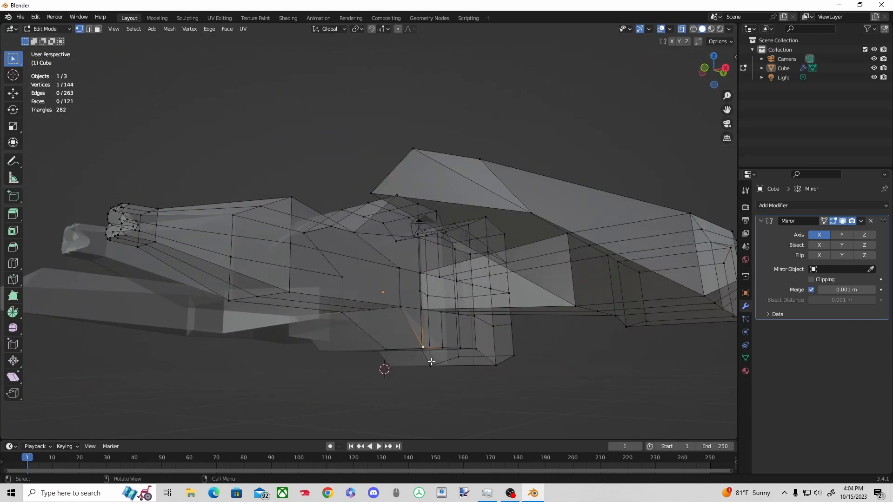
Step: Reposition the single lower front vertex beneath the body, sliding it back about 1.55 m along Y
key("g")
left_click(444, 328)
key("g")
key("z")
key("y")
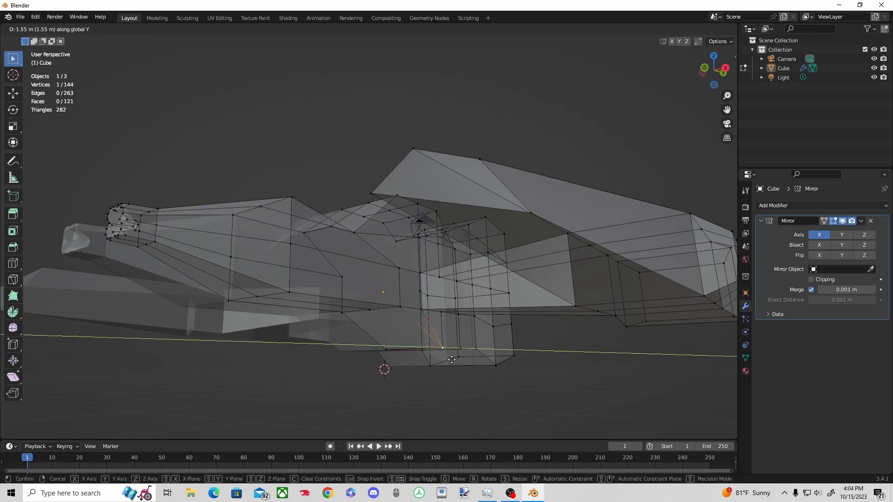
left_click(442, 361)
left_click(445, 377)
Step: Remove the stray vertex beneath the body and fill the sloped opening there with a face
middle_click_drag(445, 377, 430, 367)
left_click(436, 367)
right_click(460, 390)
left_click(404, 468)
left_click(370, 337, "shift")
left_click(426, 331, "shift")
key("f")
Step: Fill the neighbouring gap on the underside with a four-vertex face and adjust the geometry there along Z
middle_click_drag(470, 436, 492, 371)
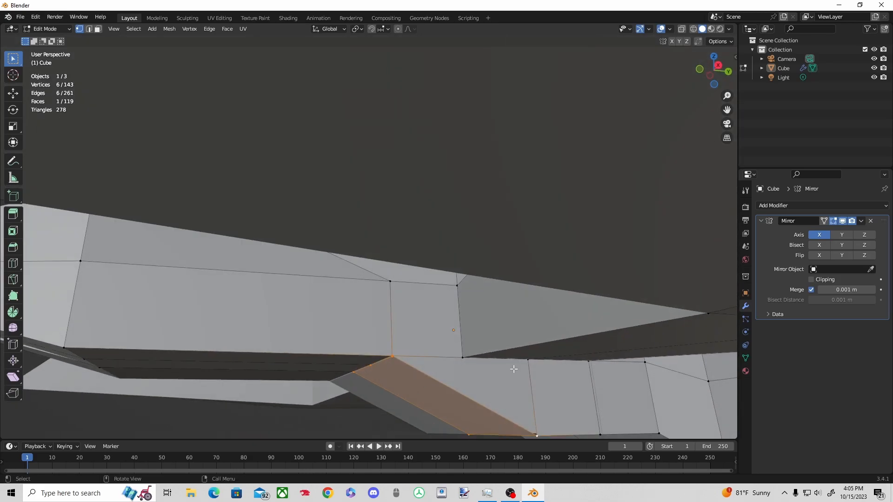
left_click(528, 359)
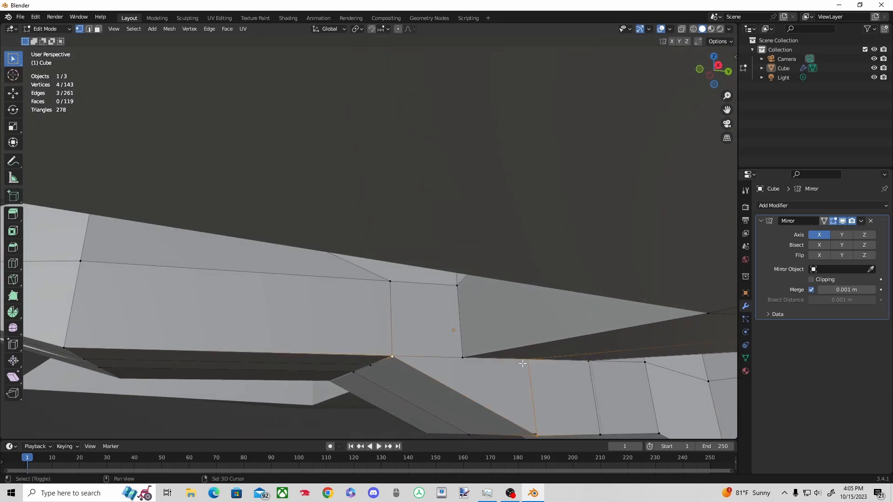
middle_click_drag(358, 431, 391, 389)
left_click(401, 414)
key("KP_Decimal")
key("g")
key("z")
left_click(394, 355)
key("g")
key("z")
left_click(345, 223)
middle_click_drag(344, 223, 351, 250)
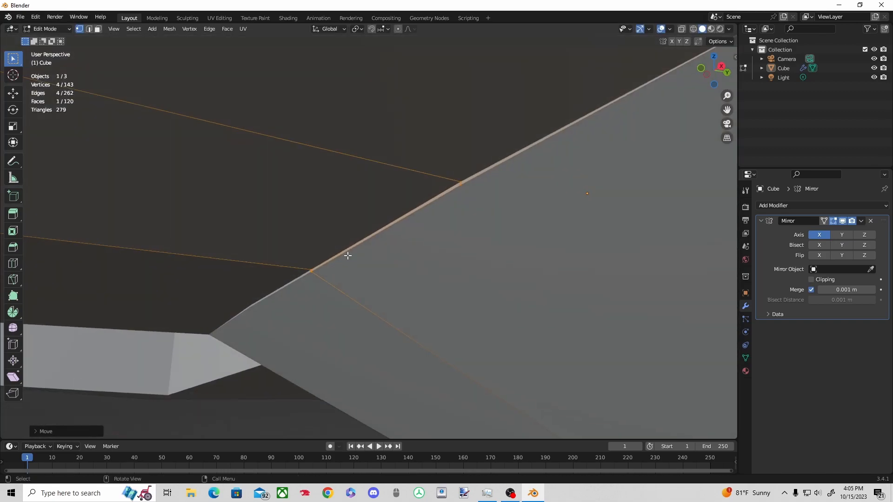
Step: Reposition an underside corner vertex and move the box-selected vertices beside it along Y
left_click(484, 173)
key("g")
left_click(302, 275)
middle_click_drag(303, 275, 317, 350)
left_click_drag(326, 215, 408, 311)
key("g")
key("y")
left_click(355, 309)
Step: Move the bottom front corner vertex of the lower block inward along X and raise it along Z
middle_click_drag(355, 309, 484, 356)
left_click(480, 241)
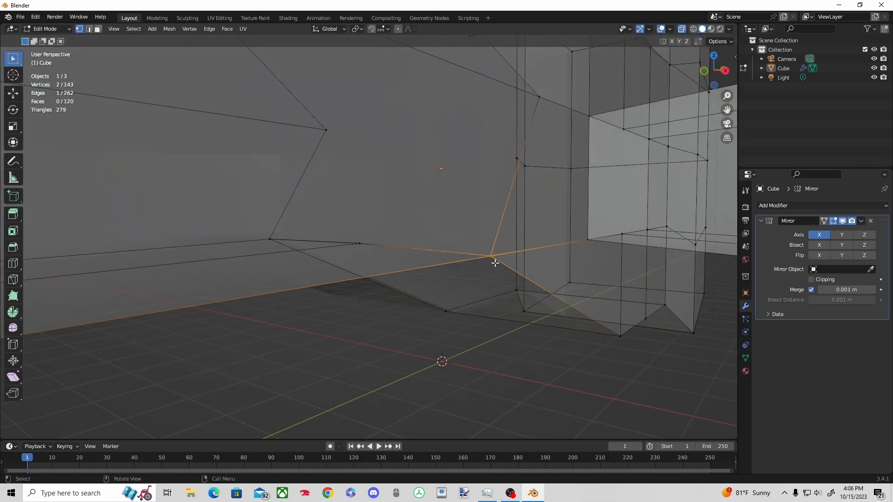
left_click_drag(594, 313, 624, 344)
key("g")
key("x")
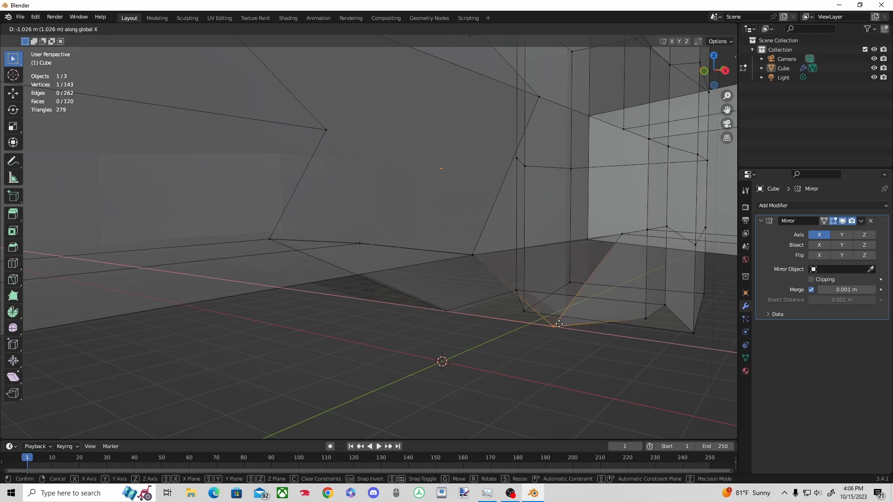
left_click(548, 322)
key("g")
key("z")
left_click(551, 290)
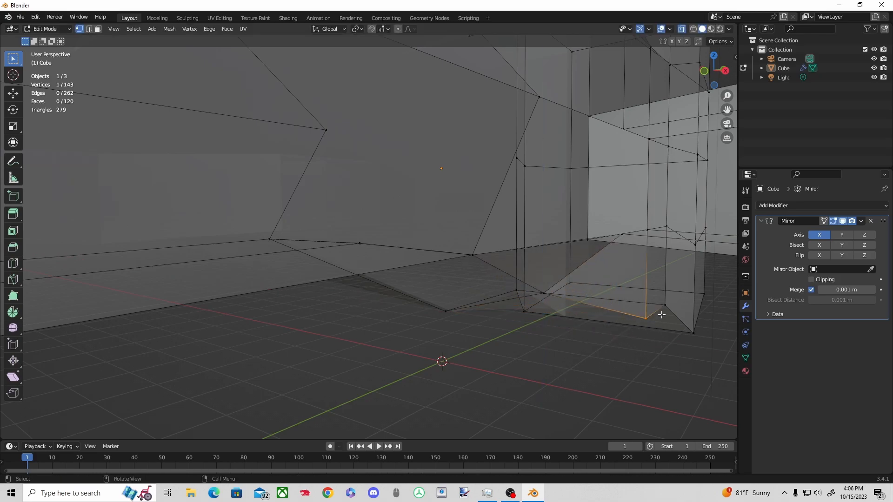
Step: Move the adjacent vertex at the bottom of the lower block inward along X
key("g")
key("x")
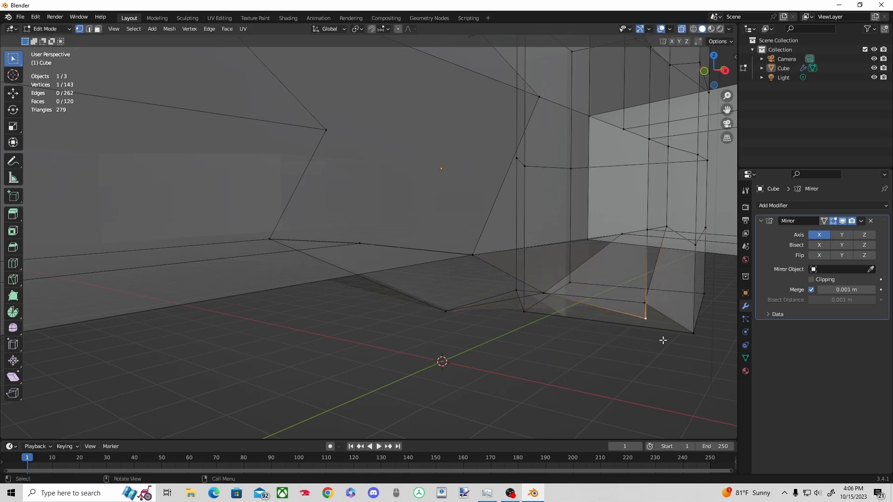
left_click(625, 315)
left_click(613, 371)
Step: Move the lower vertex of the underside seam beside the centre line along X
middle_click_drag(612, 371, 624, 258)
middle_click_drag(348, 412, 383, 437)
left_click(334, 414)
key("g")
key("z")
right_click(391, 223)
key("g")
key("x")
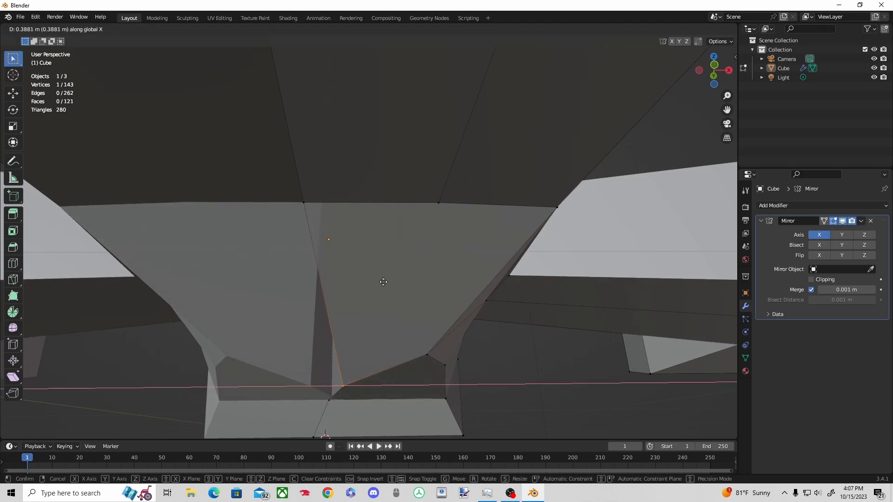
left_click(367, 291)
Step: Move the upper vertex of the underside centre seam along X to tighten the join with its mirrored half
middle_click_drag(366, 291, 300, 218)
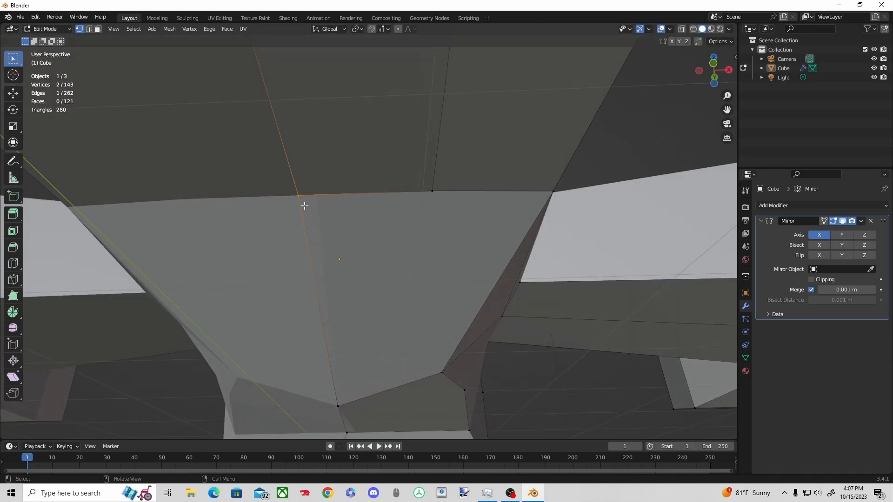
key("g")
key("x")
left_click(311, 207)
middle_click_drag(535, 308, 399, 343)
left_click(535, 333)
scroll(534, 333, "down", 4)
scroll(474, 333, "down", 5)
scroll(399, 343, "up", 6)
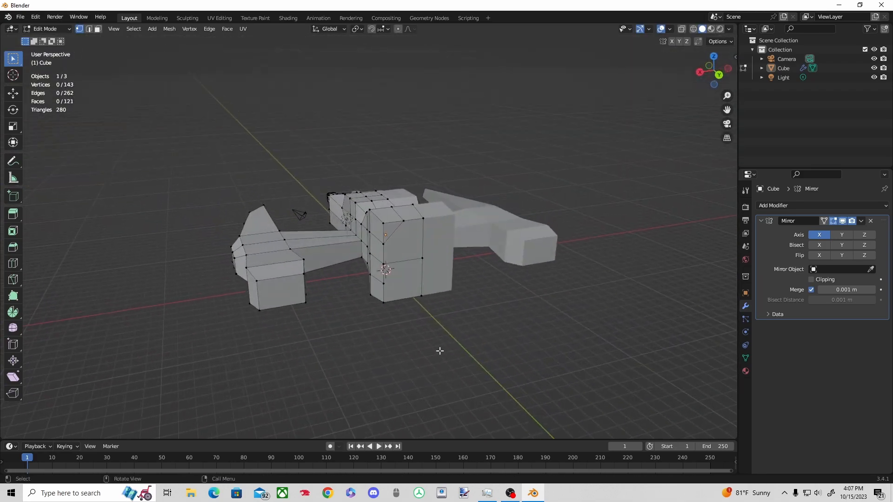
Step: Try to extrude the upper half of the large block's end face
right_click(381, 181)
left_click(382, 183)
right_click(393, 193)
key("e")
right_click(411, 214)
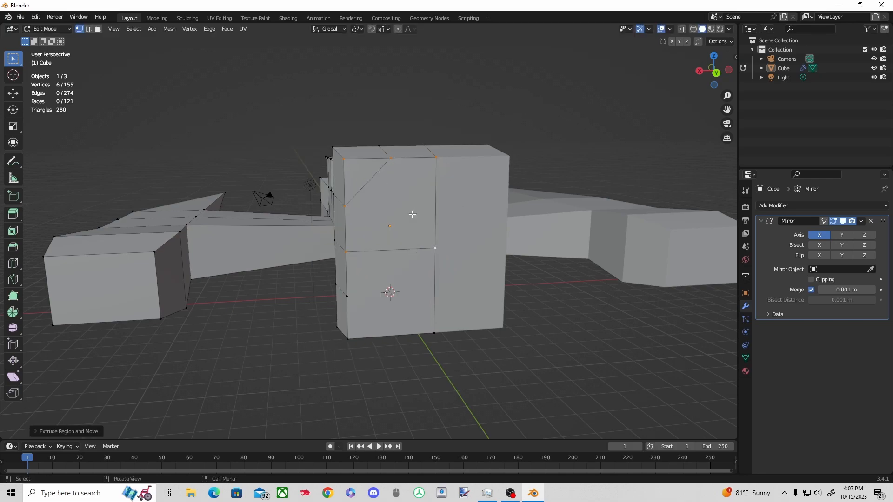
scroll(385, 150, "up", 2)
left_click(420, 183)
Step: Try to scale the box-selected vertices of the upper half of the end face inward
middle_click_drag(389, 124, 378, 134)
scroll(378, 133, "down", 2)
middle_click_drag(331, 222, 341, 233)
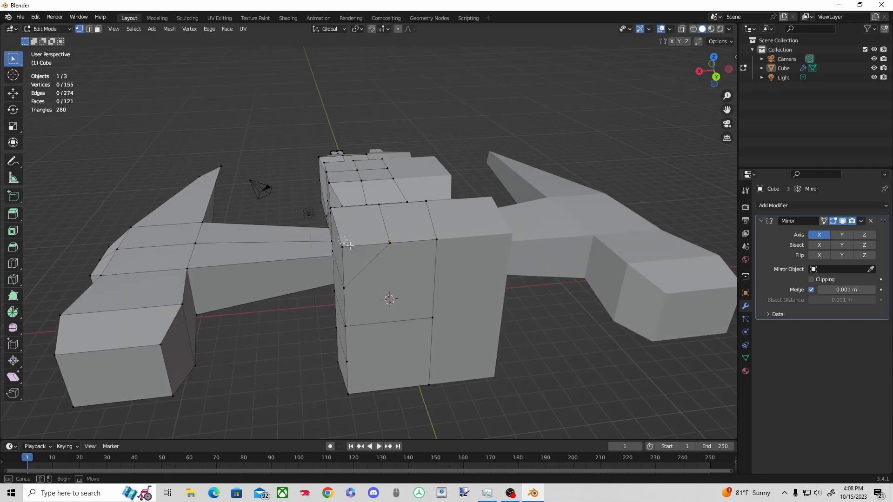
key("s")
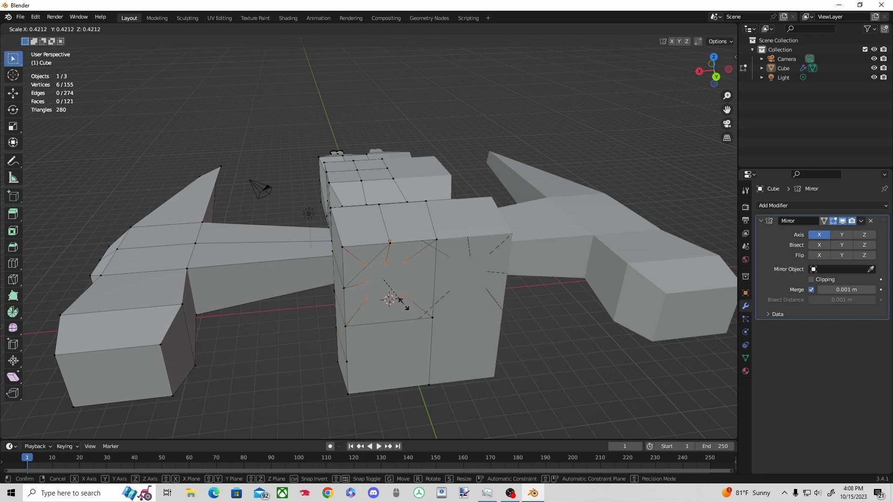
right_click(410, 293)
middle_click_drag(410, 293, 415, 369)
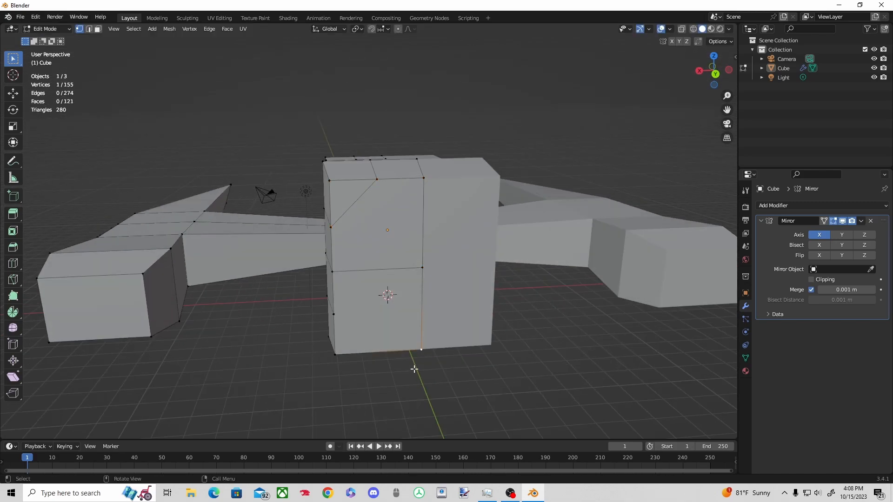
Step: Save the project as SpaceShip.blend in the C:\Roblox Accecories folder
key("ctrl+s")
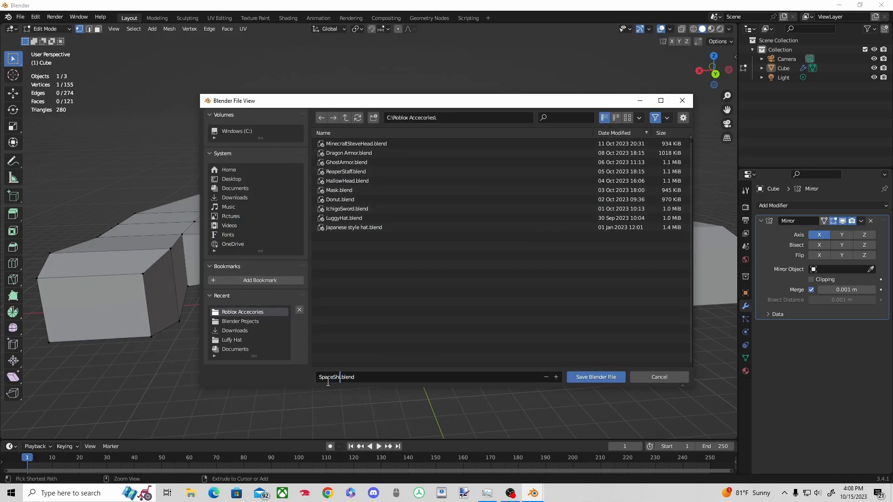
left_click(598, 377)
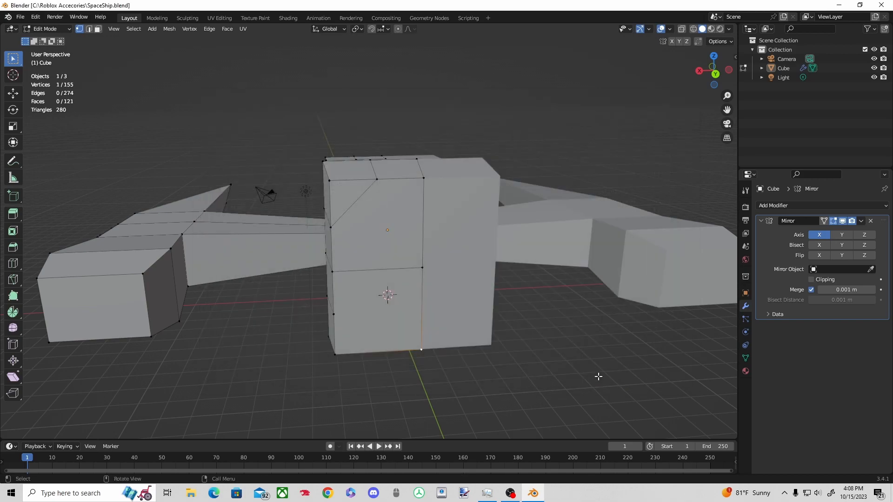
right_click(598, 377)
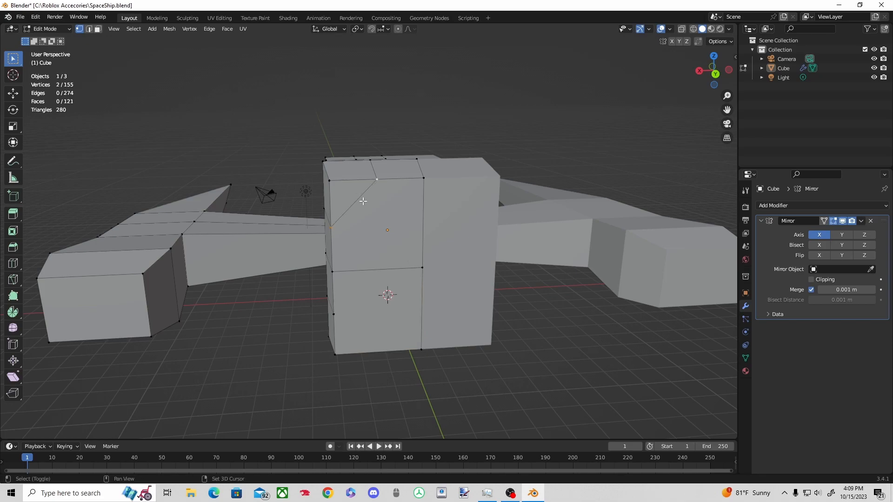
scroll(364, 202, "up", 3)
middle_click_drag(364, 210, 367, 222)
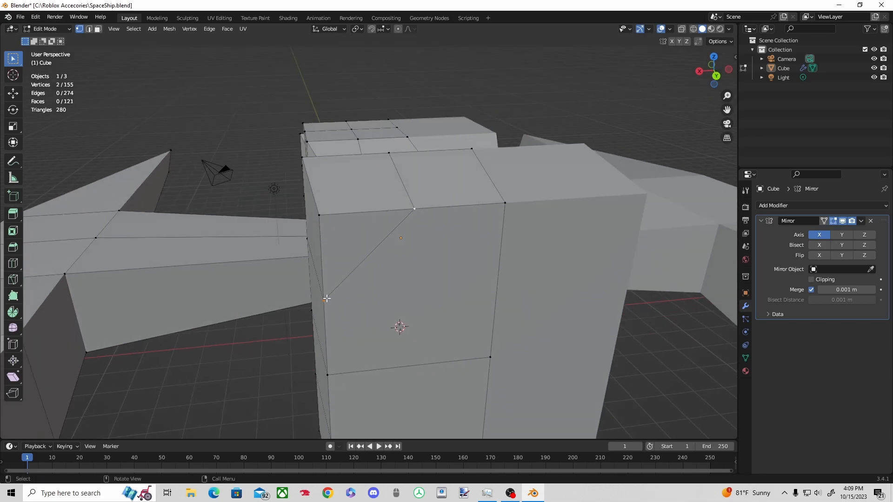
key("g")
right_click(424, 220)
left_click_drag(411, 203, 443, 230)
key("g")
right_click(483, 198)
scroll(436, 251, "up", 2)
scroll(433, 259, "down", 2)
key("g")
middle_click_drag(433, 259, 403, 267)
right_click(448, 273)
Step: Try to extrude the upper half of the block's end face after box-selecting its vertices with X-ray
key("alt+z")
middle_click_drag(384, 216, 435, 249)
middle_click_drag(551, 240, 581, 212)
left_click_drag(670, 107, 708, 281)
middle_click_drag(678, 245, 605, 242)
key("e")
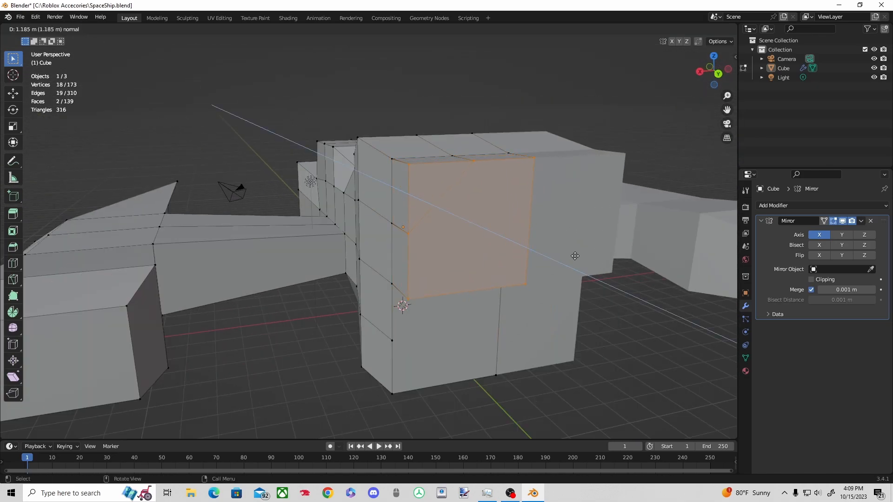
right_click(574, 250)
Step: Dissolve the duplicate vertex at the upper outer corner of the block's end face
left_click(532, 147)
scroll(532, 148, "up", 1)
left_click(409, 126)
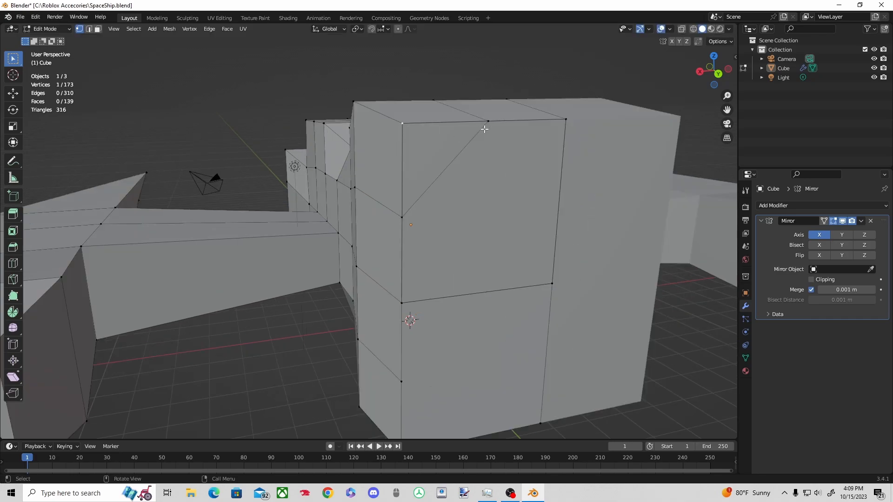
key("x")
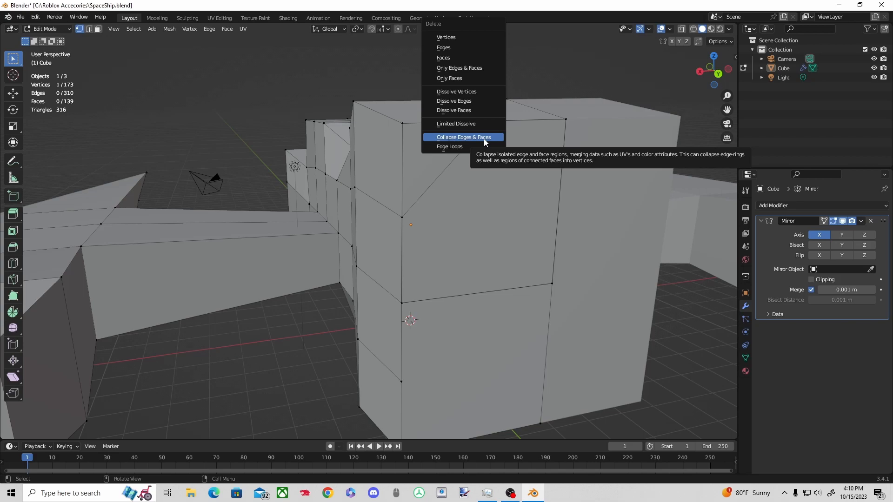
left_click(477, 92)
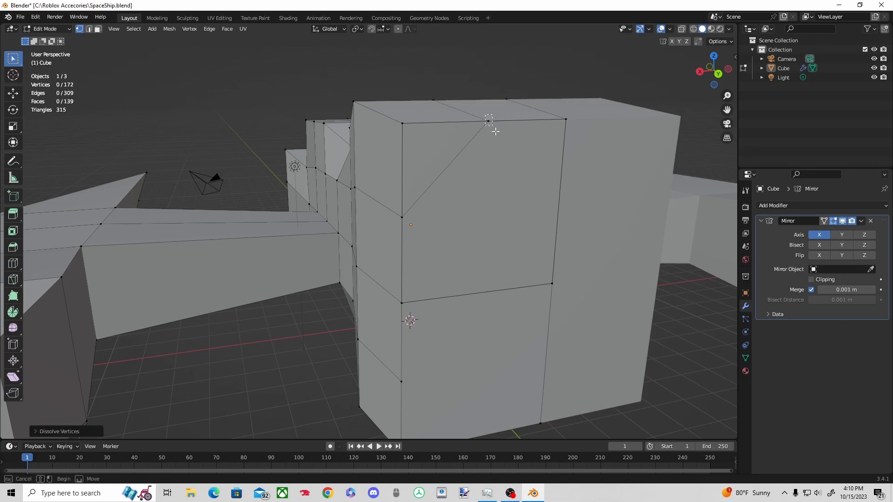
Step: Dissolve the duplicate vertex midway along the end face's top edge and delete the remaining one to open the upper face
right_click(493, 111)
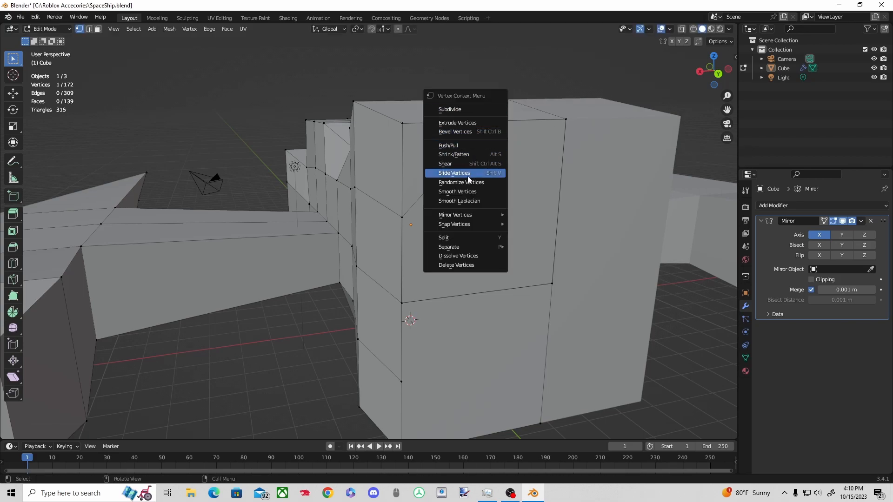
left_click(470, 165)
key("Escape")
right_click(494, 116)
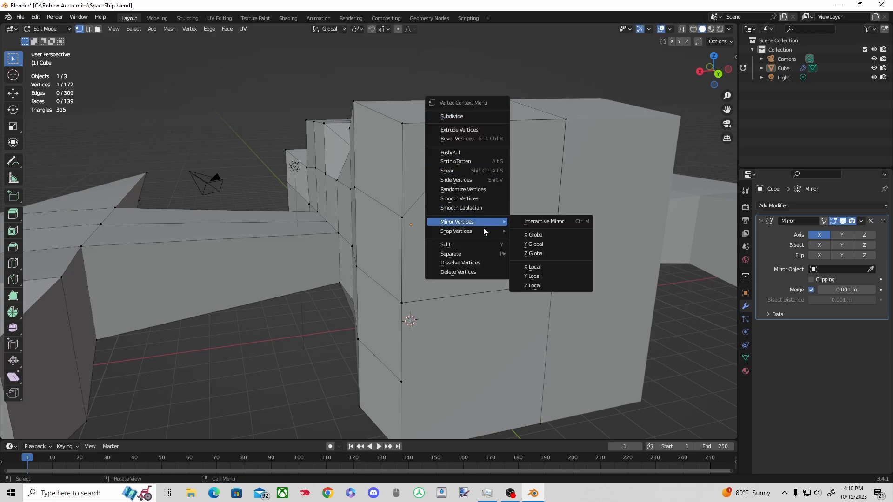
left_click(470, 263)
key("g")
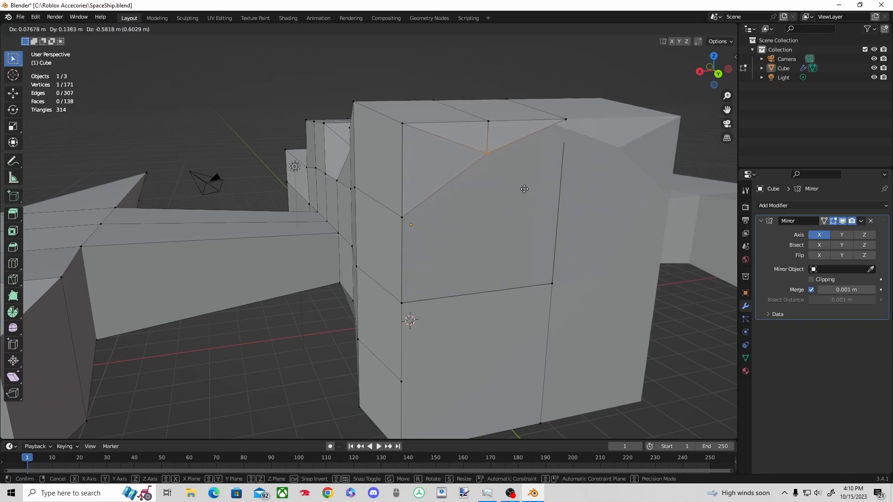
left_click(516, 177)
right_click(516, 177)
left_click(467, 320)
Step: Fill the opening in the upper half of the block's end face with a new face from its boundary vertices
middle_click_drag(507, 231, 475, 122)
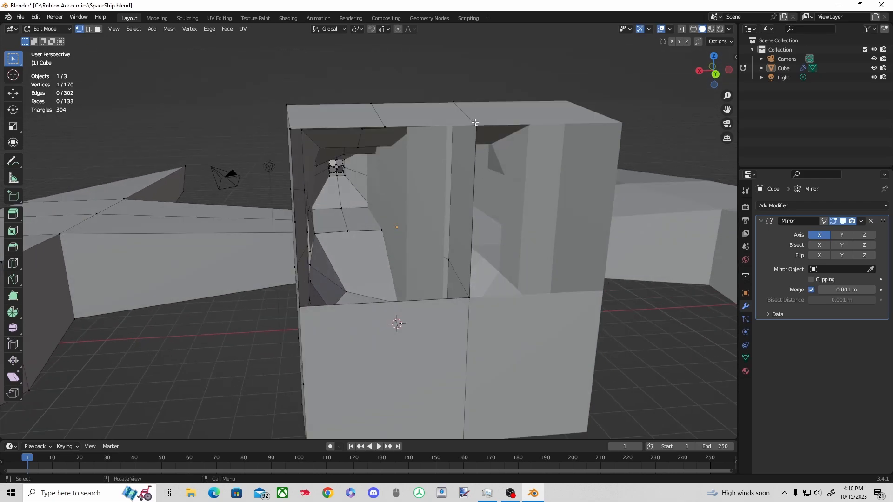
left_click(310, 129, "shift")
middle_click_drag(310, 129, 369, 219, "shift")
middle_click_drag(563, 300, 384, 228)
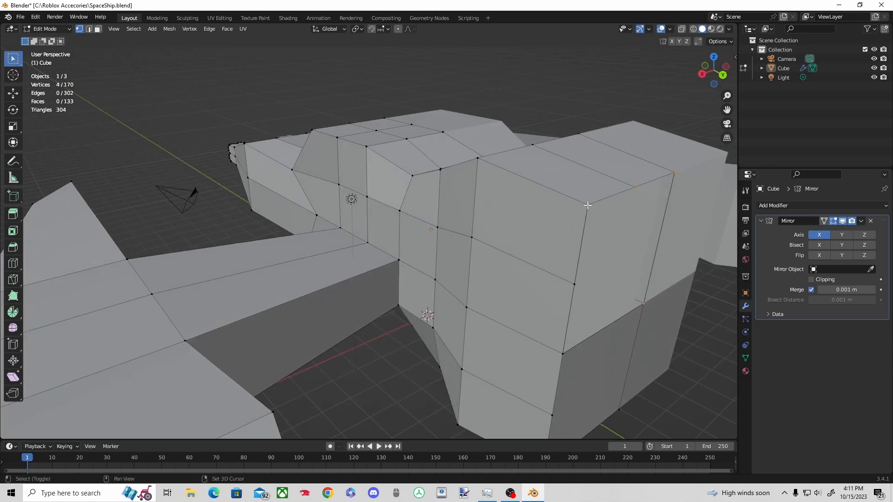
key("f")
Step: Extrude the new upper end face outward and scale it down for a tapered edge
key("e")
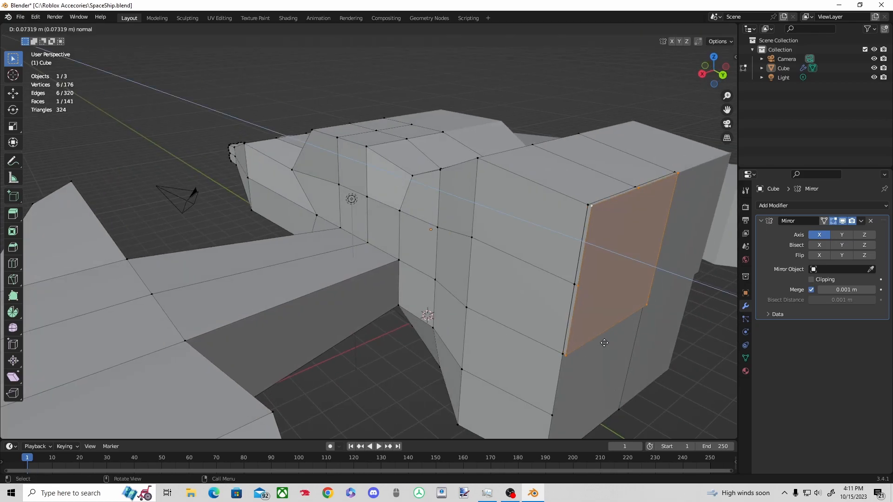
key("s")
left_click(622, 363)
Step: Inset the tapered upper end face and extrude the inset face inward as a recess
key("i")
left_click(640, 326)
key("e")
left_click(619, 310)
middle_click_drag(619, 309, 635, 320)
left_click(496, 329)
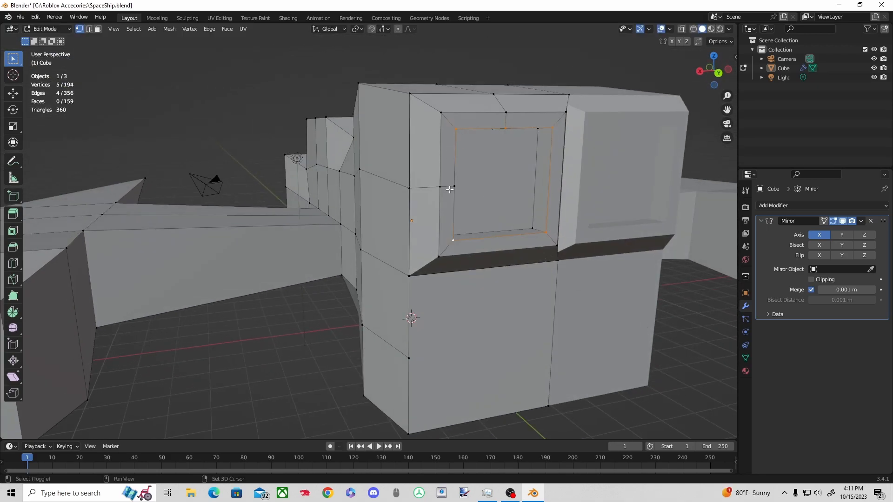
Step: Shift the recess's rim vertices along X and Y
key("g")
key("x")
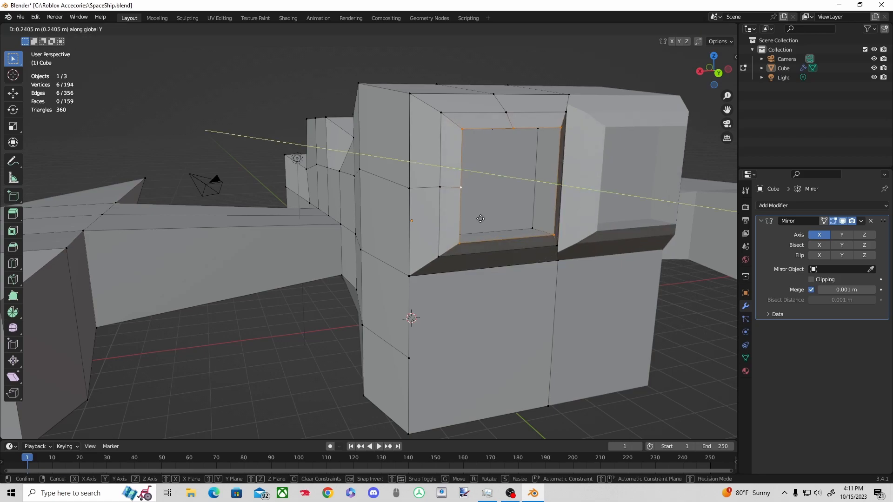
left_click(474, 215)
middle_click_drag(474, 215, 436, 223)
key("g")
key("y")
left_click(430, 227)
scroll(321, 253, "down", 1)
middle_click_drag(321, 253, 400, 279)
Step: Undo the rim moves and the recess operations back to the tapered upper end face
key("ctrl+z")
key("ctrl+z")
key("ctrl+z")
key("ctrl+z")
key("ctrl+z")
Step: Extrude the tapered upper end face farther outward and inset it by about 0.3 m
key("e")
left_click(357, 260)
key("i")
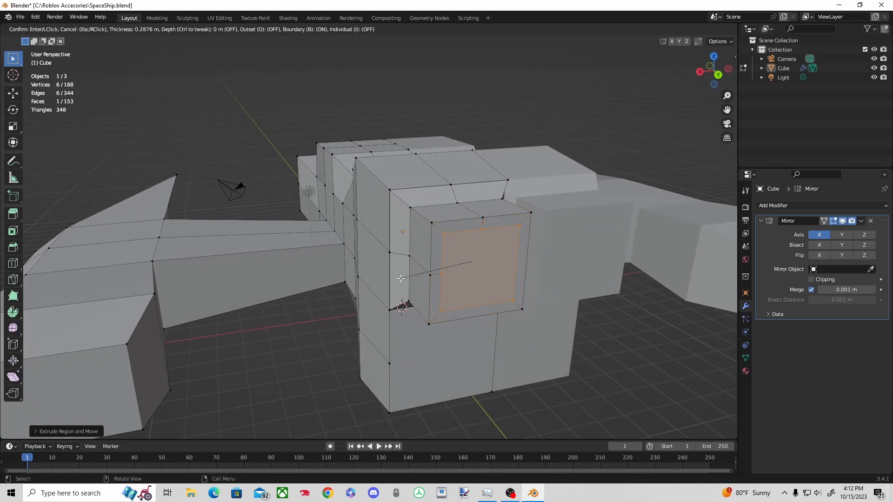
left_click(403, 278)
Step: Extrude the inset face inward to hollow out the upper thruster opening
key("e")
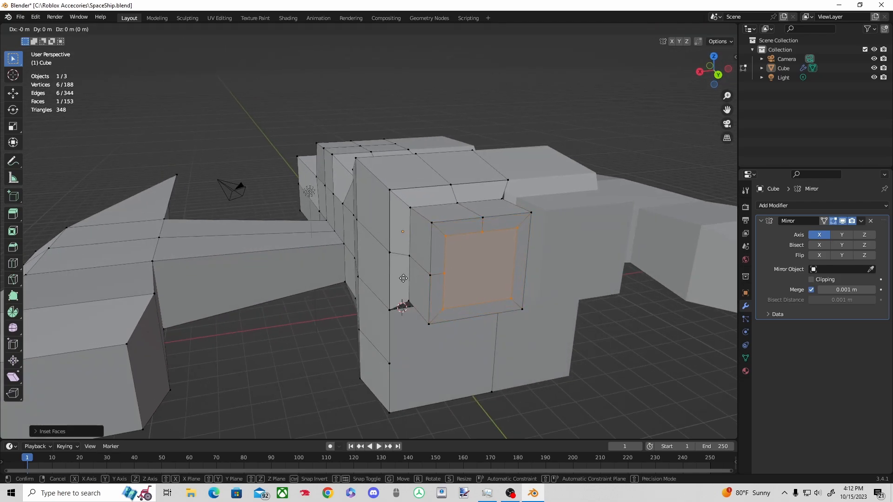
left_click(384, 252)
middle_click_drag(384, 251, 405, 298)
Step: Try to extrude the lower half of the block's end face from its boundary vertices
key("alt+a")
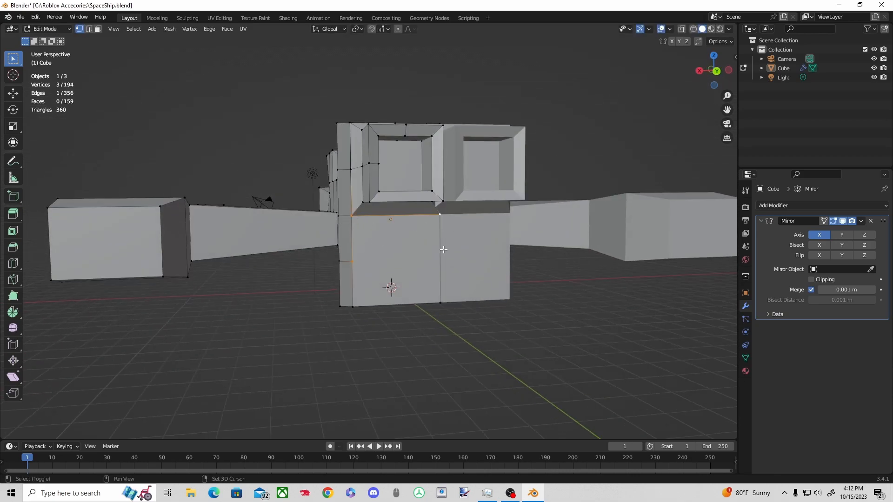
key("e")
right_click(378, 319)
Step: Connect the two vertices on the lower end face's outer edge with Connect Vertex Path
scroll(377, 319, "up", 1)
left_click(345, 211)
left_click(348, 270, "shift")
right_click(348, 270)
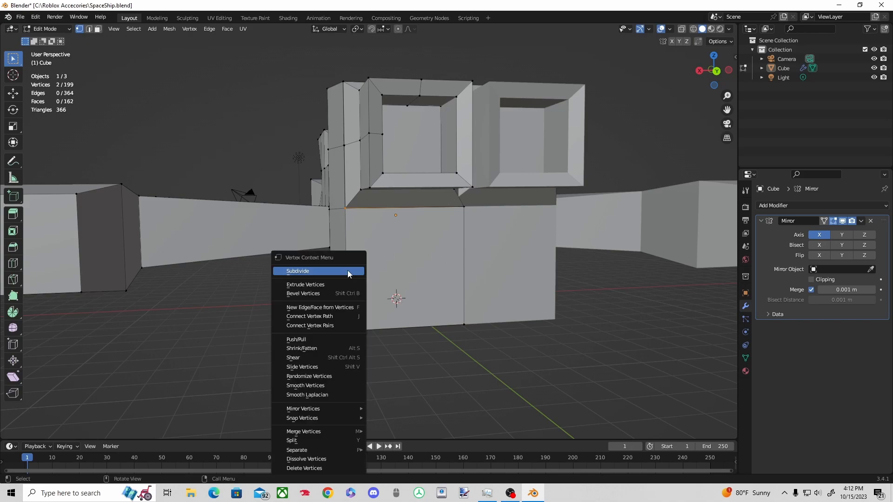
left_click(353, 317)
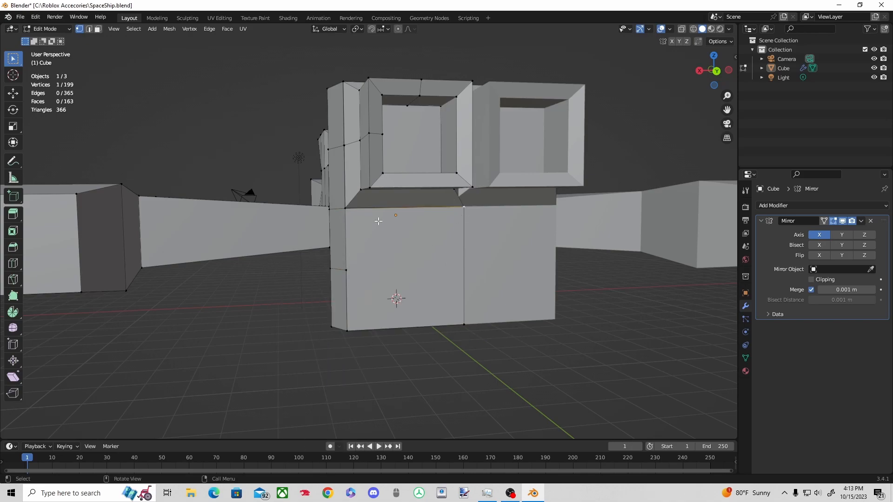
Step: Extrude the lower end face outward along Y and add a second extrusion in place
key("e")
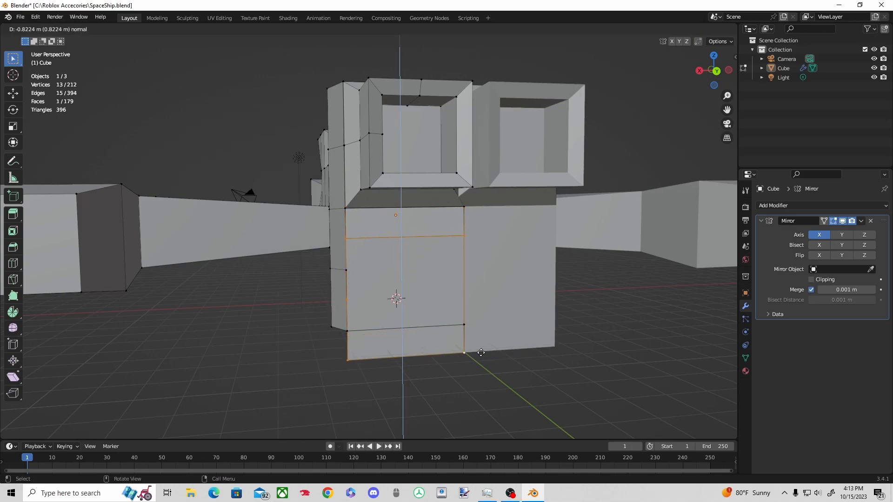
key("y")
left_click(499, 343)
key("e")
right_click(524, 374)
mouse_move(525, 375)
middle_mouse_down()
mouse_move(558, 370)
mouse_move(532, 361)
middle_mouse_up()
Step: Scale the lower block's end face and move it outward along X by about 0.8 m
key("s")
left_click(552, 357)
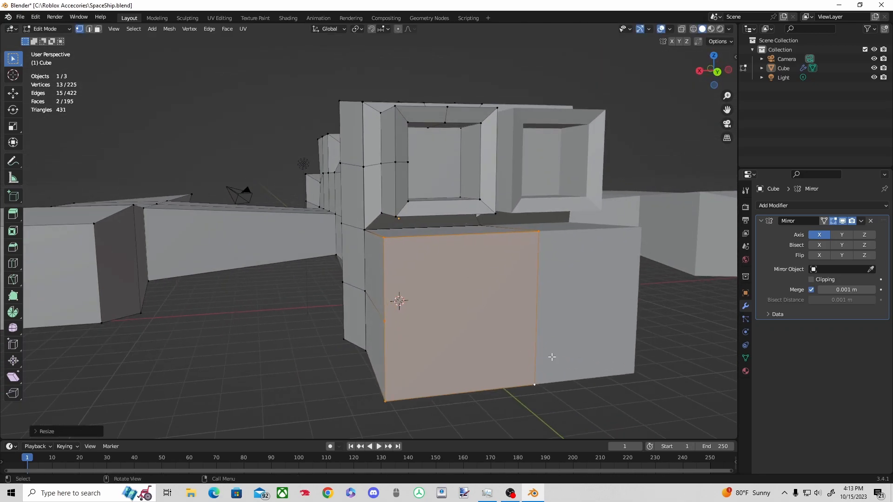
key("g")
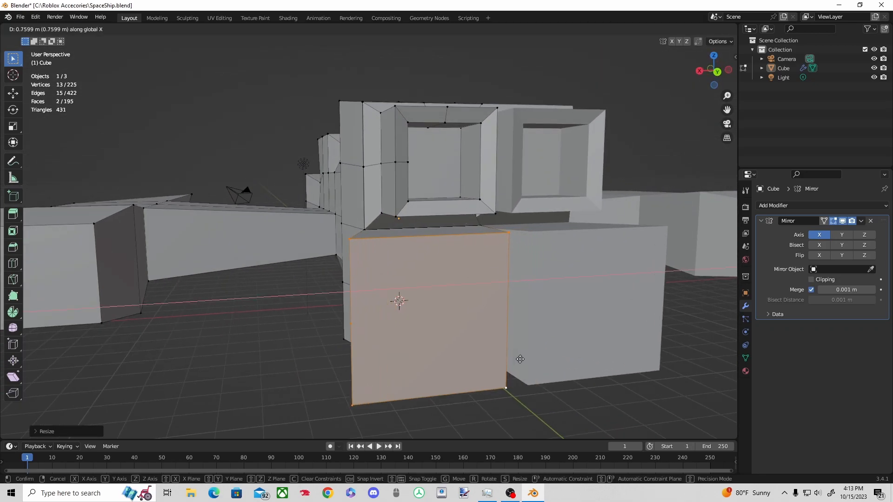
left_click(514, 378)
Step: Try to inset the lower block's end face by about 0.3 m
key("i")
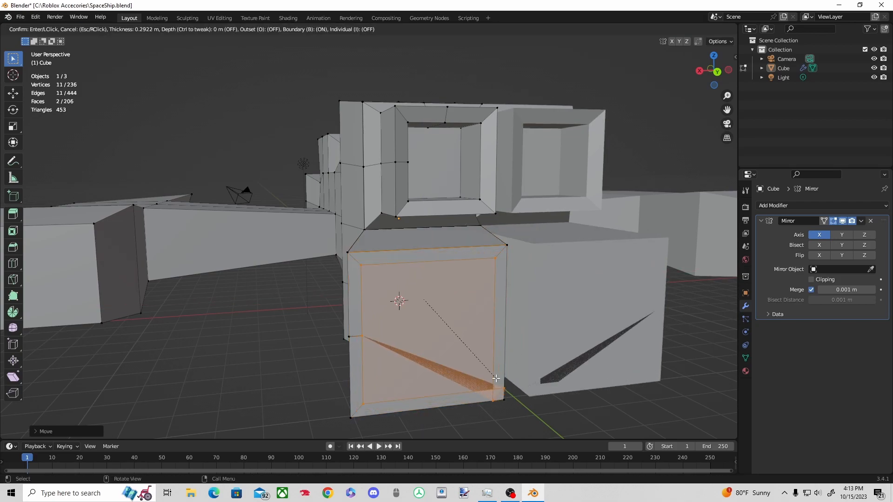
left_click(493, 370)
left_click(496, 410)
middle_click_drag(501, 397, 497, 386)
scroll(497, 386, "up", 2)
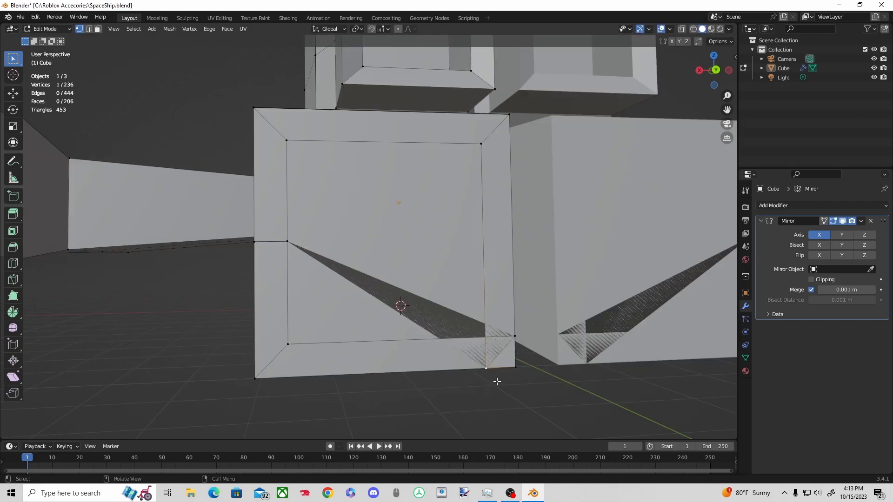
key("ctrl+z")
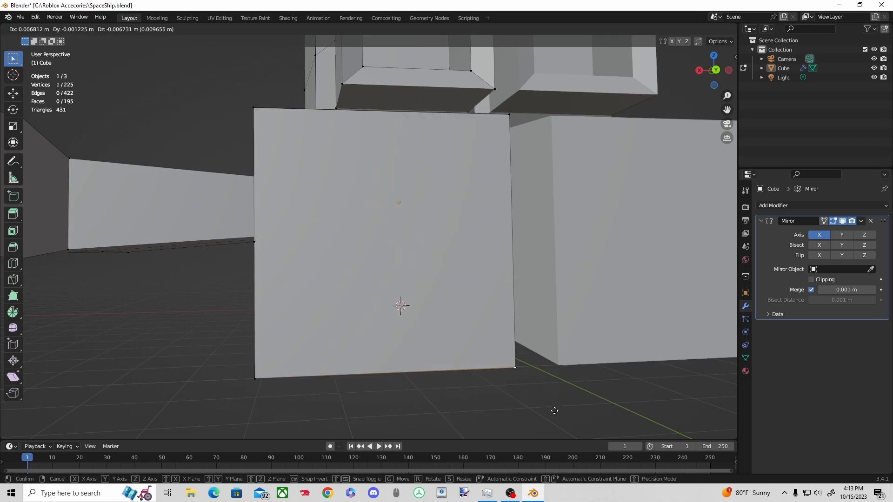
Step: Delete the stray vertex at the lower corner of the lower block's end face and test-move the remaining corner
right_click(516, 371)
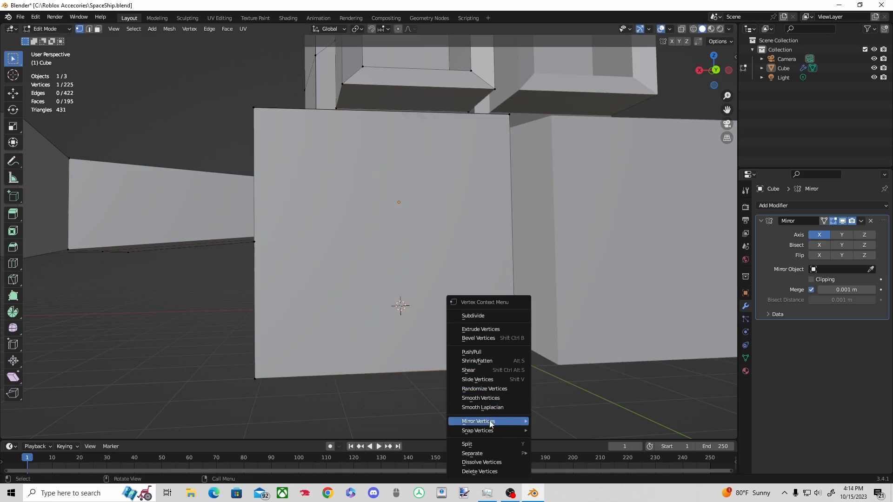
left_click(480, 471)
middle_click_drag(505, 361, 487, 342)
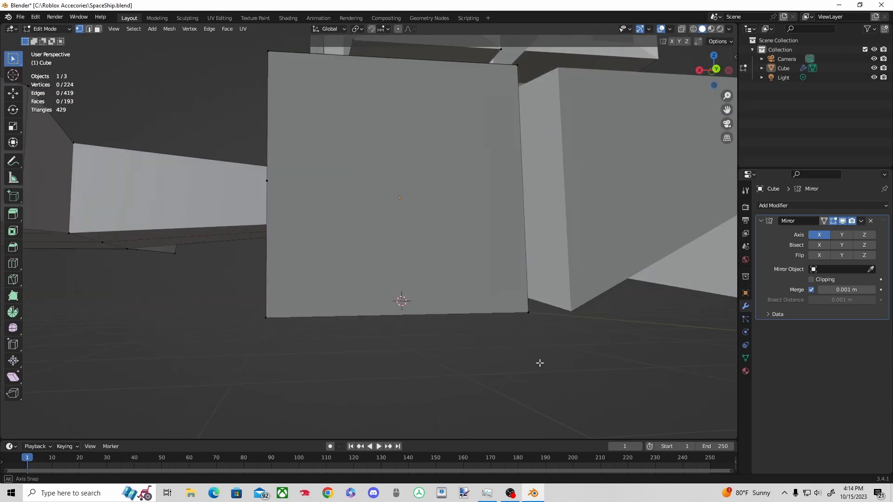
left_click(461, 306)
key("g")
right_click(433, 316)
Step: Fill the lower block's open end with a face built from its corner vertices
left_click(194, 300)
mouse_move(354, 305)
middle_mouse_down()
mouse_move(283, 341)
mouse_move(378, 309)
mouse_move(368, 314)
middle_mouse_up()
key("g")
right_click(402, 230)
left_click(234, 129, "shift")
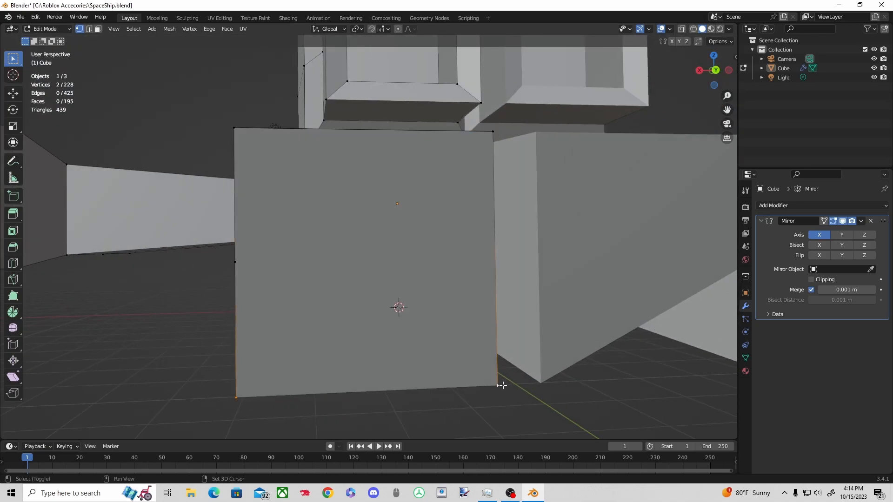
key("f")
middle_click_drag(504, 385, 447, 324)
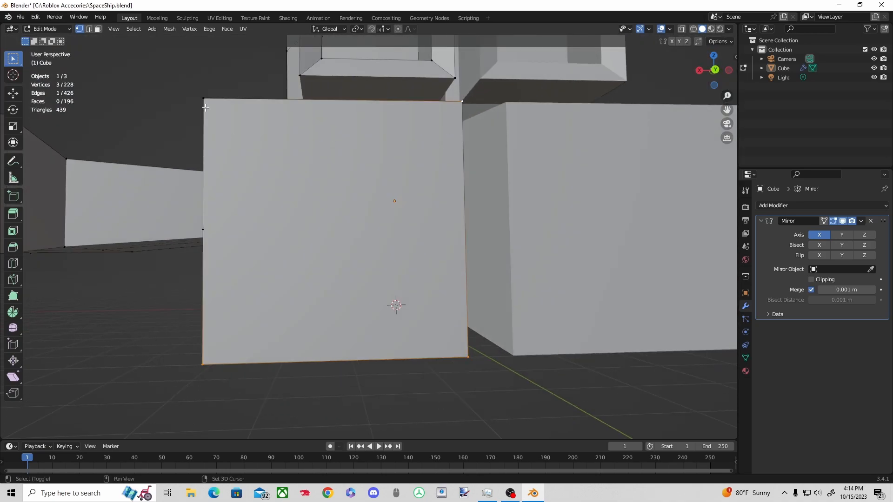
Step: Inset the lower block's end face by about 0.5 m and push it along Y with an extrusion to recess the thruster
key("i")
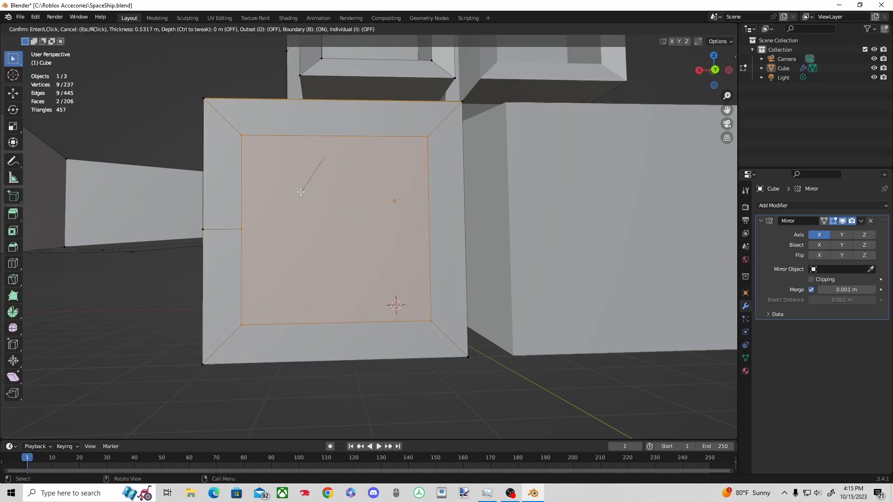
left_click(298, 194)
key("g")
key("y")
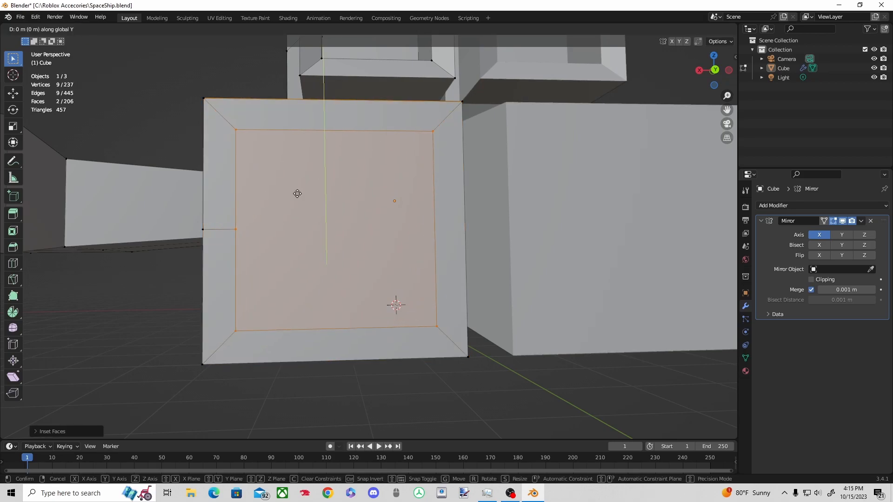
key("y")
left_click(297, 200)
mouse_move(297, 200)
middle_mouse_down()
mouse_move(277, 214)
mouse_move(301, 215)
middle_mouse_up()
key("e")
left_click(299, 193)
Step: Inset the side arm's rear end face and extrude the inset face to form a recessed thruster opening
scroll(303, 232, "down", 6)
left_click(311, 339)
middle_click_drag(305, 307, 360, 319)
left_click(360, 319)
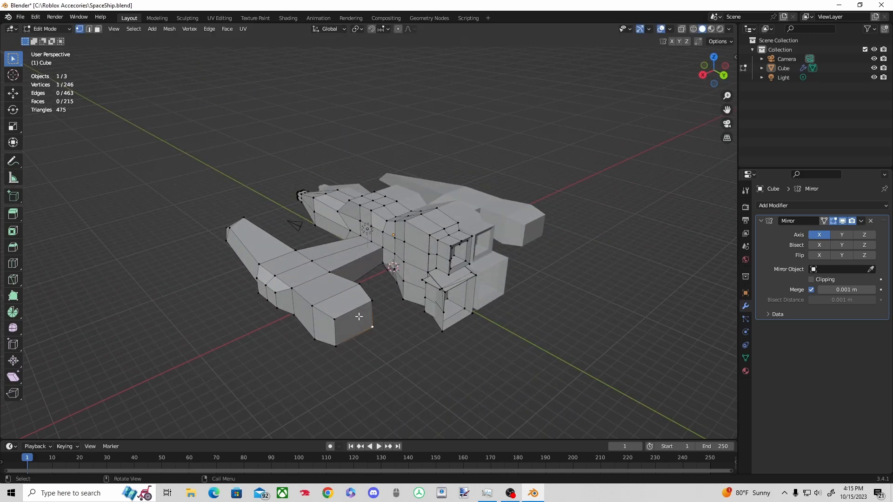
left_click(372, 340, "shift")
key("g")
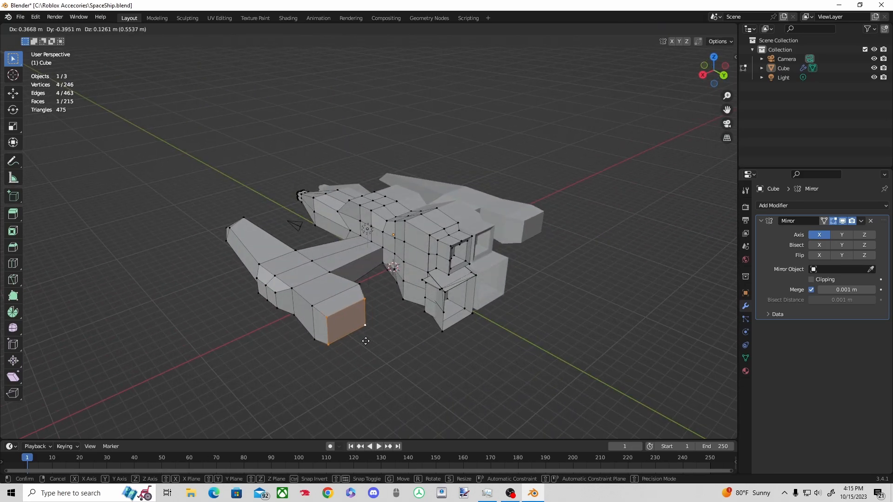
left_click(363, 340)
key("i")
left_click(360, 336)
key("e")
left_click(355, 332)
left_click(415, 349)
Step: Leave Edit Mode and save the spaceship file
middle_click_drag(372, 354, 509, 381)
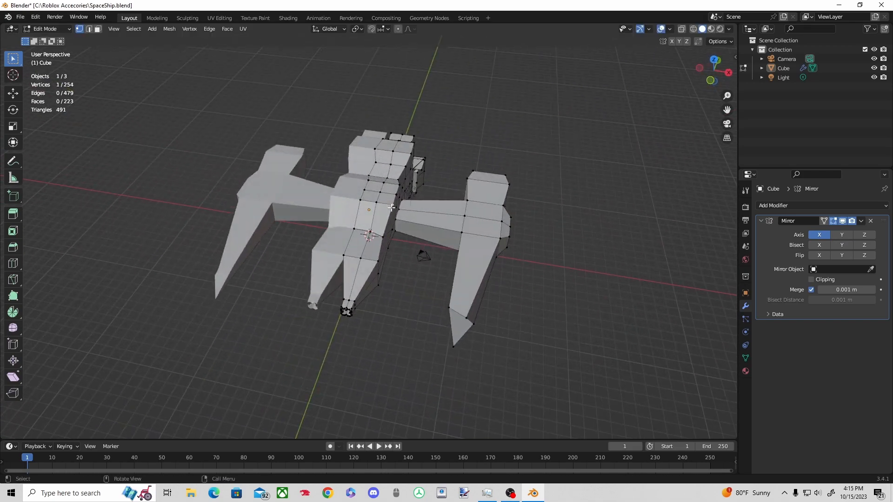
middle_click_drag(400, 207, 411, 297)
key("Tab")
key("ctrl+s")
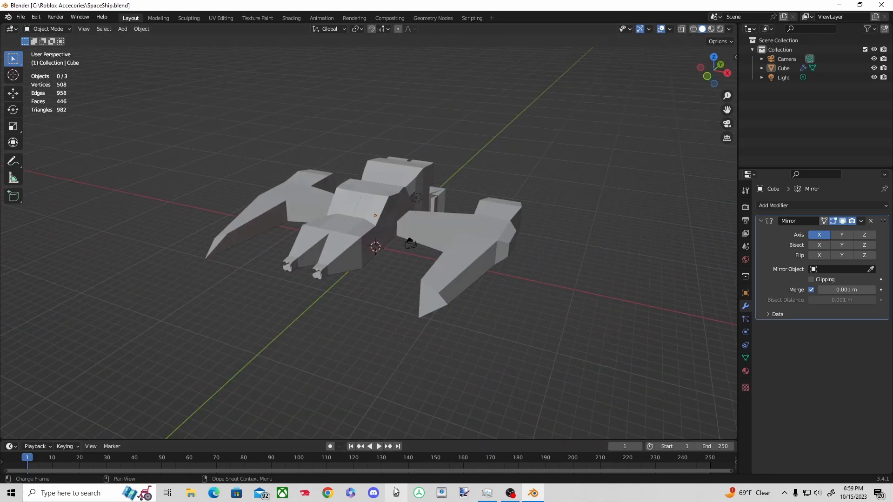
Step: Switch to Chrome and search Google for "black steel texture"
left_click(328, 493)
left_click(405, 219)
type("black steel")
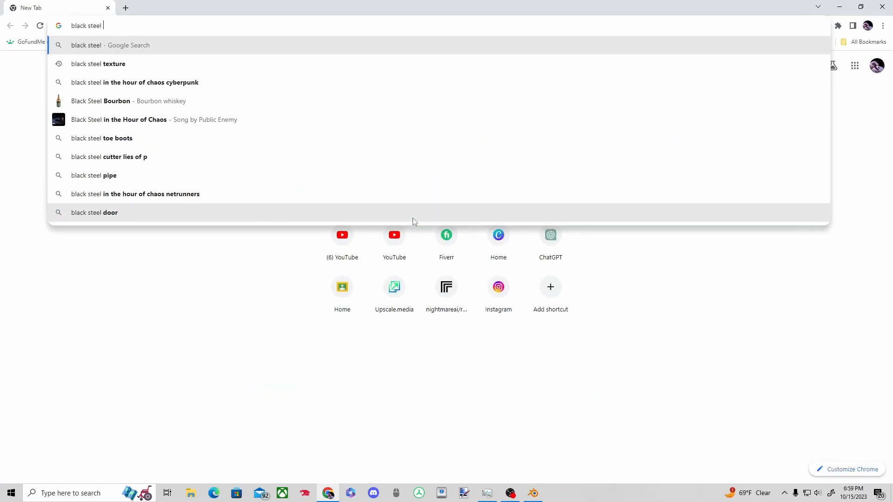
key("Down")
key("Return")
Step: Open the dark brushed metal image from the results and save it to Downloads as BS
left_click(250, 200)
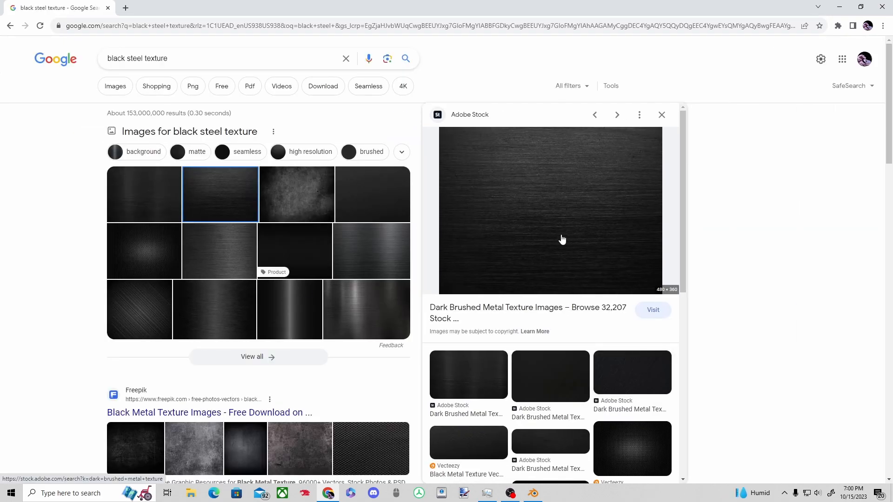
type("Bl")
left_click(693, 457)
Step: Search for "neon glass texture" and save the pink and blue frosted glass image to Downloads as NG
left_click_drag(179, 64, 35, 51)
type("neon glass texture")
key("Return")
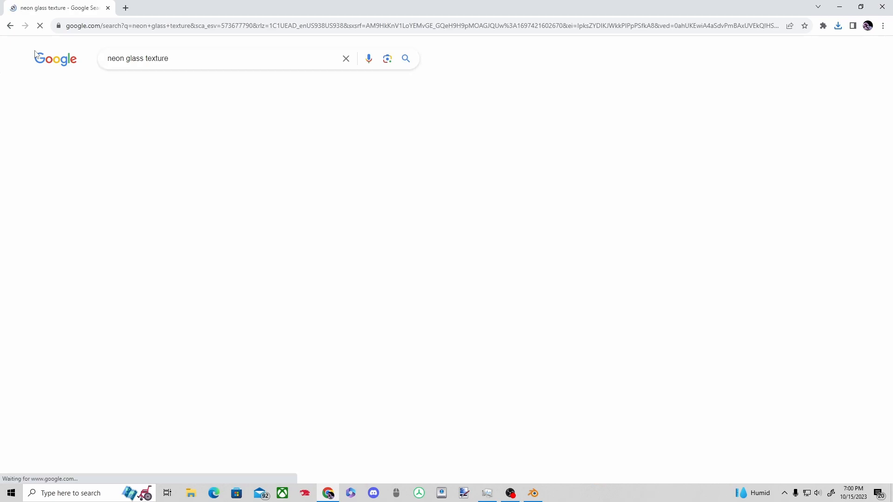
right_click(549, 212)
left_click(595, 300)
type("NG")
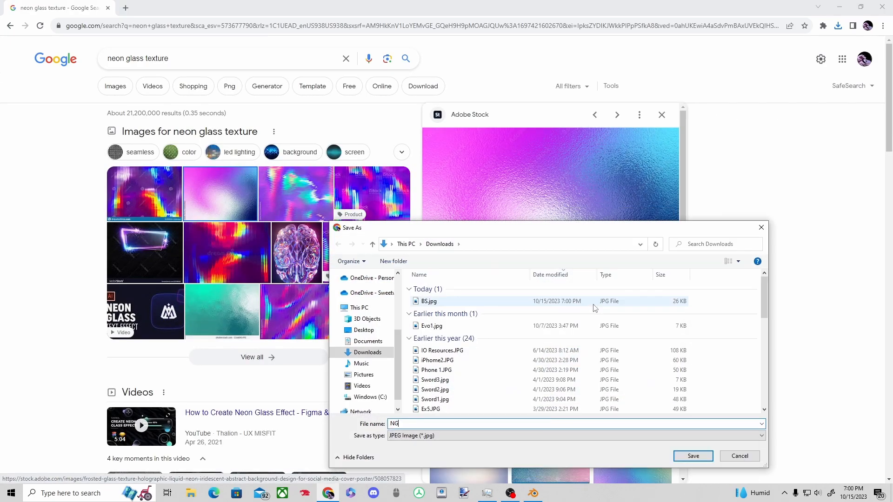
left_click(684, 460)
Step: Search for "bright blue" and save the blue gradient background image to Downloads under its default name
left_click_drag(172, 59, 91, 47)
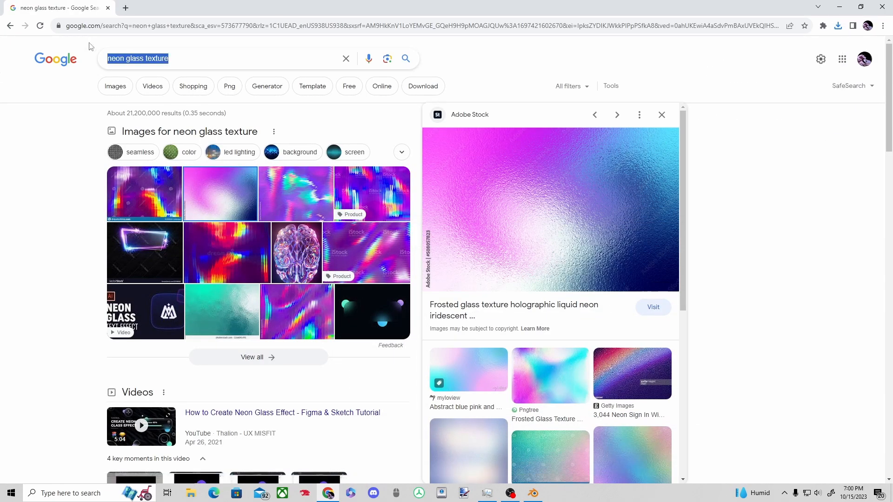
type("bright blue")
key("Return")
left_click(145, 266)
right_click(558, 238)
left_click(588, 336)
left_click(690, 457)
left_click(464, 493)
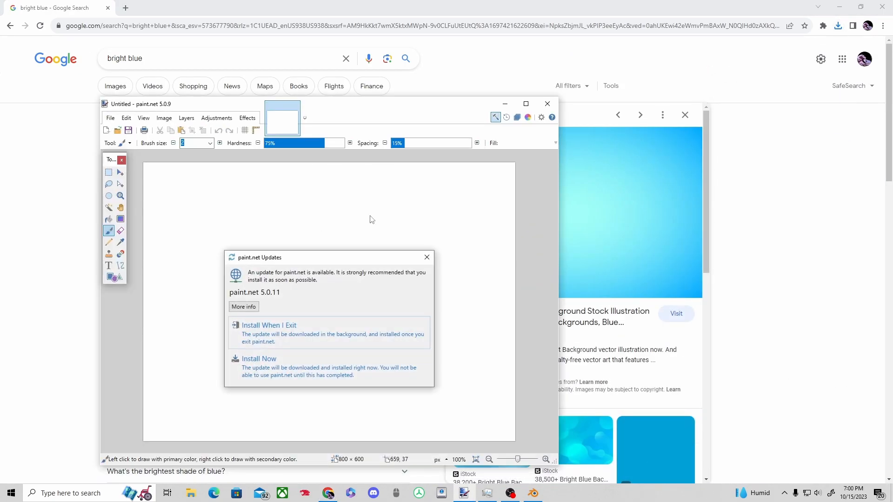
left_click(427, 257)
left_click(121, 143)
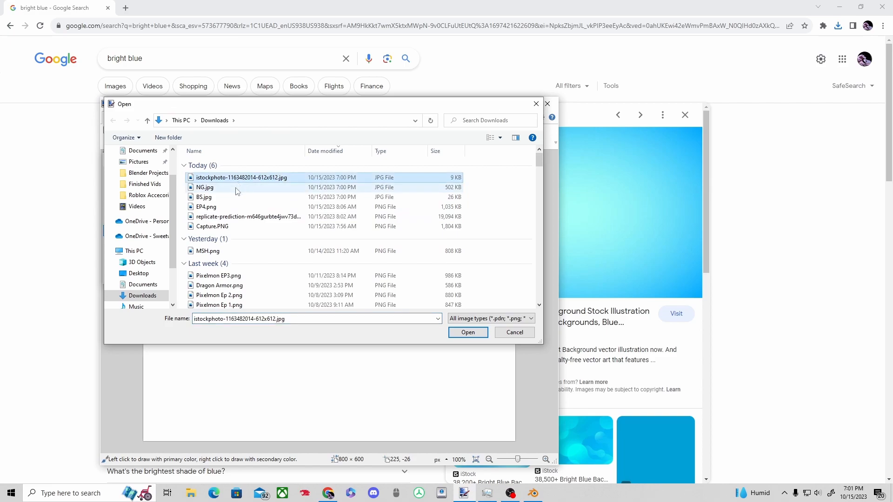
double_click(233, 187)
key("ctrl+o")
left_click(468, 332)
key("ctrl+o")
double_click(203, 197)
Step: Set the BS.jpg canvas size to 1200 × 1000 pixels and enlarge the black steel texture in its upper-left area
left_click(227, 120)
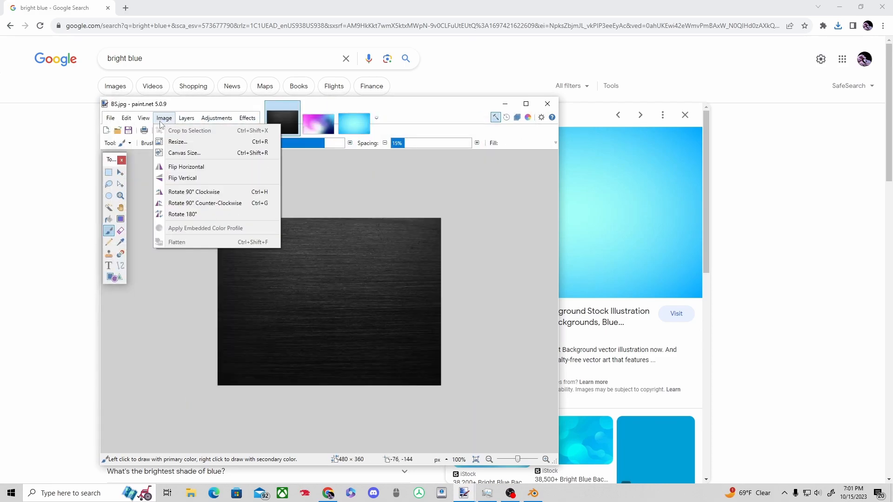
left_click(172, 154)
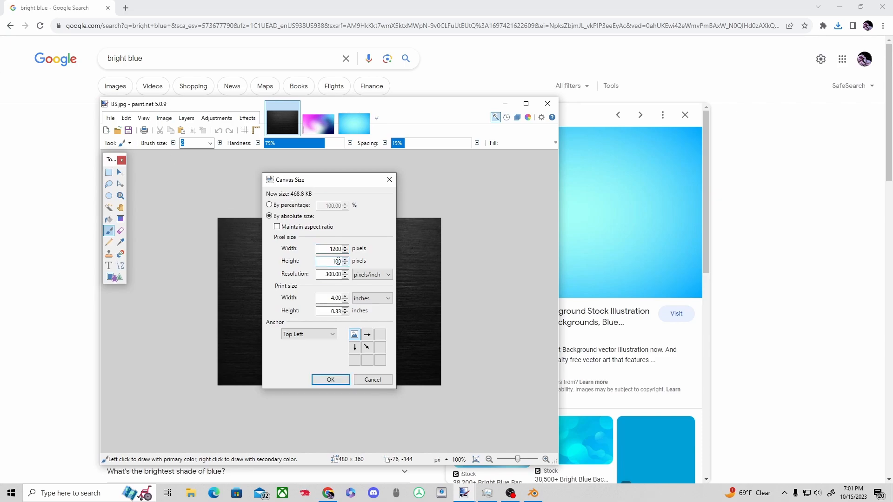
left_click(335, 384)
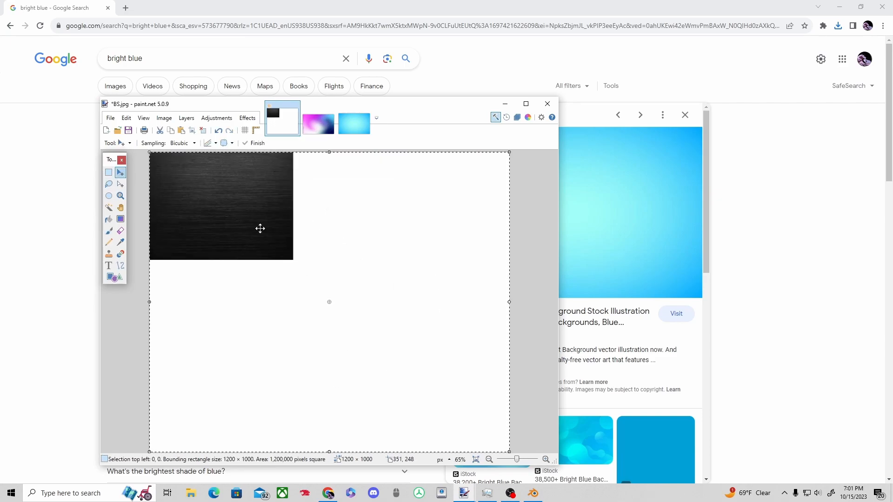
scroll(516, 181, "down", 2, "ctrl")
left_click_drag(252, 380, 338, 379)
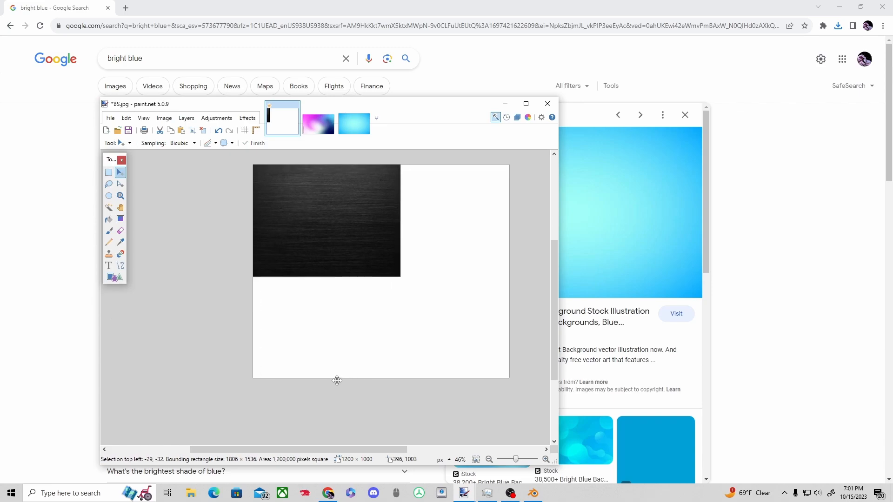
left_click_drag(253, 359, 406, 344)
Step: Copy the neon glass image into the BS.jpg canvas and place it directly beneath the black steel texture
left_click(329, 129)
key("ctrl+c")
key("ctrl+shift+Tab")
key("ctrl+v")
left_click_drag(398, 266, 352, 402)
Step: Copy the bright blue image into the BS.jpg canvas, rotated about 90 degrees and enlarged to cover the blank right-hand strip
key("ctrl+shift+Tab")
key("ctrl+a")
key("ctrl+c")
key("ctrl+Tab")
key("ctrl+v")
right_click_drag(384, 257, 296, 257)
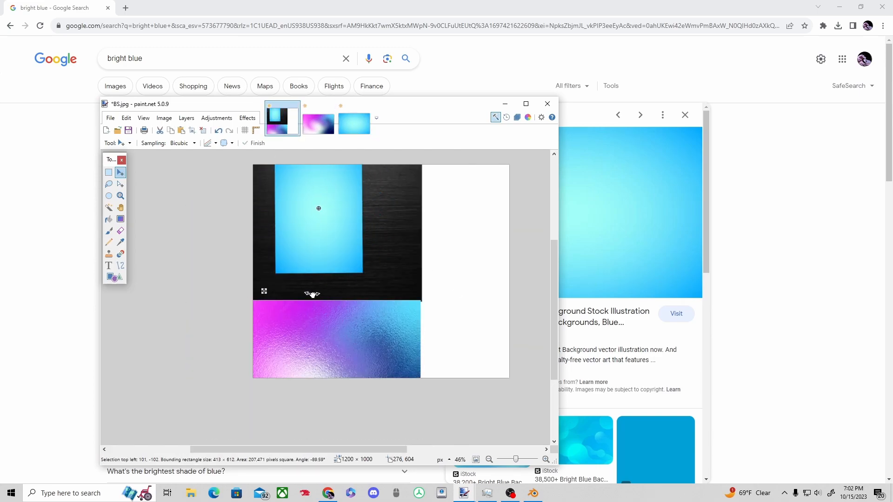
right_click_drag(315, 296, 277, 293)
left_click_drag(277, 293, 575, 388)
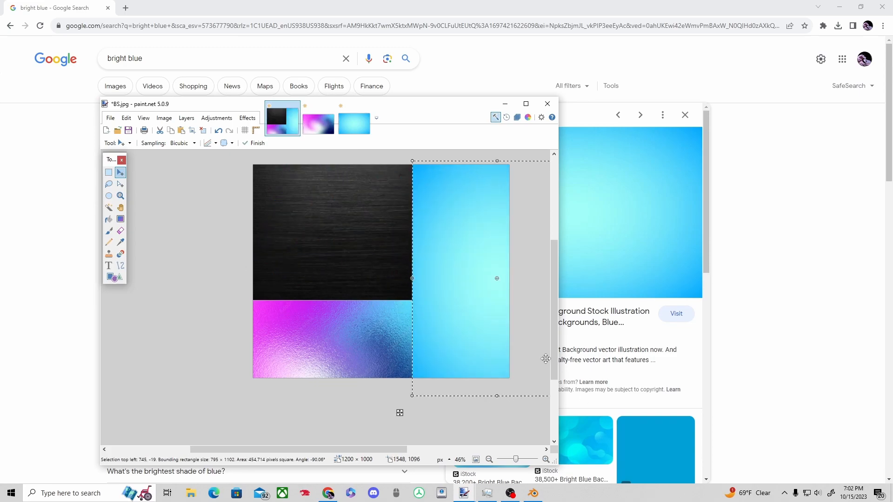
Step: Save the combined texture in Downloads as a PNG named SpaceShipTxt
left_click(110, 118)
left_click(126, 199)
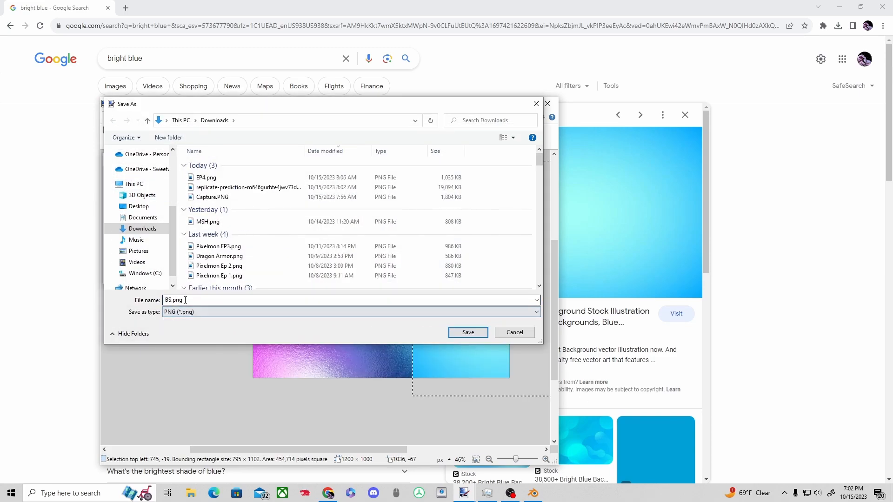
type("SpaceShipTxt")
key("Return")
key("Return")
Step: Switch back to Blender and set the Mirror modifier's merge distance to 1 m, inspecting the mesh in Edit Mode
key("alt+Tab")
middle_click_drag(456, 233, 335, 230)
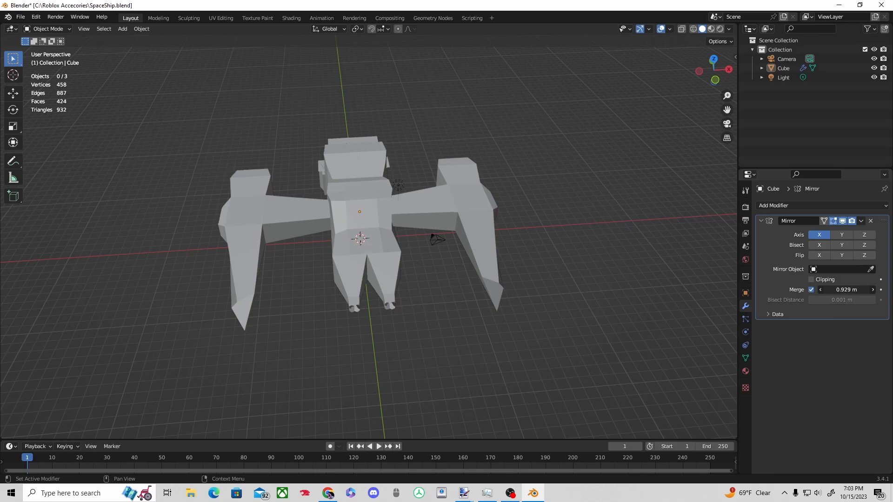
left_click(873, 289)
middle_click_drag(466, 218, 488, 195)
left_click(47, 29)
left_click(47, 44)
middle_click_drag(419, 209, 512, 200)
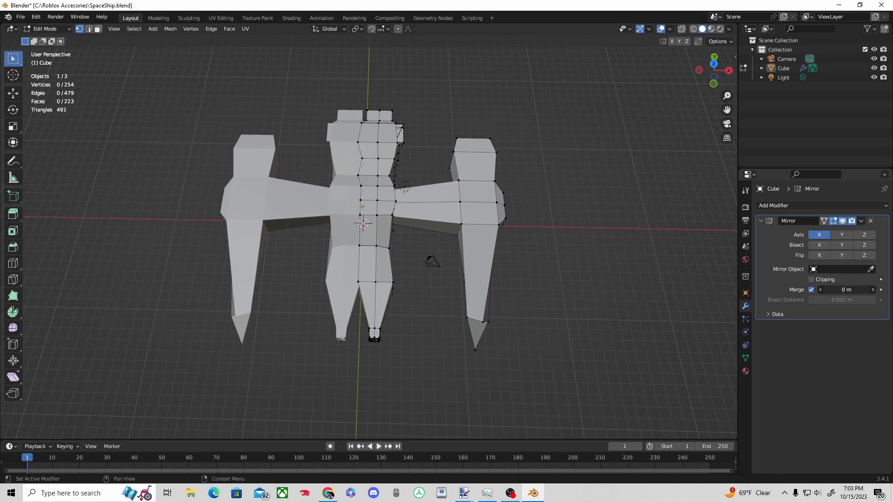
middle_click_drag(561, 264, 570, 255)
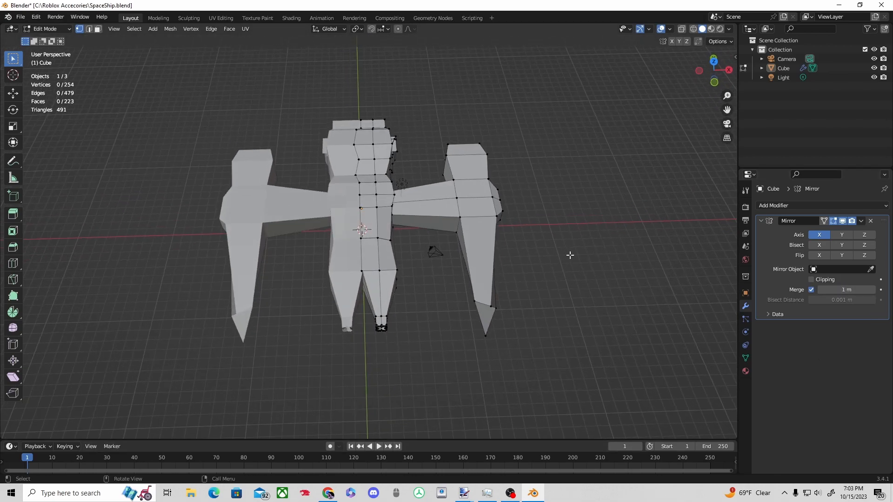
Step: Return to Object Mode and apply the Mirror modifier to the ship
key("Tab")
middle_click_drag(418, 219, 428, 194)
right_click(764, 237)
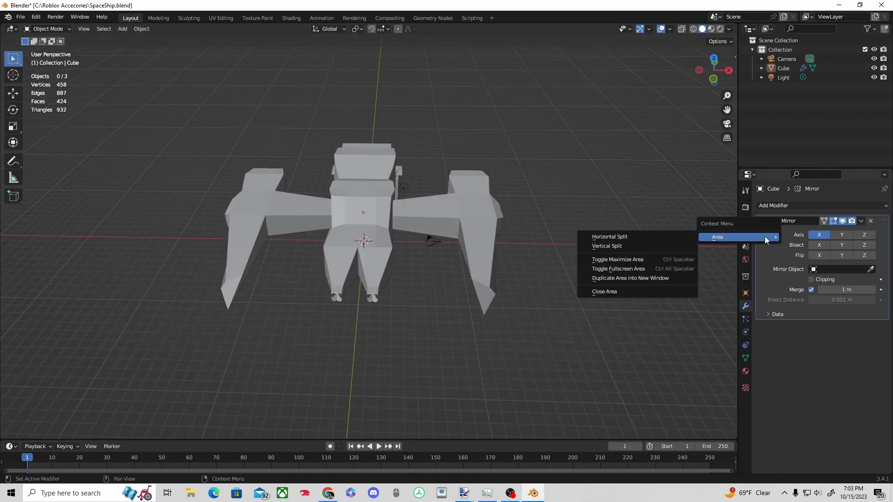
left_click(745, 319)
Step: Use SpaceShipTxt.png as an image texture for the material's base color and display the ship in Material Preview shading
left_click(745, 371)
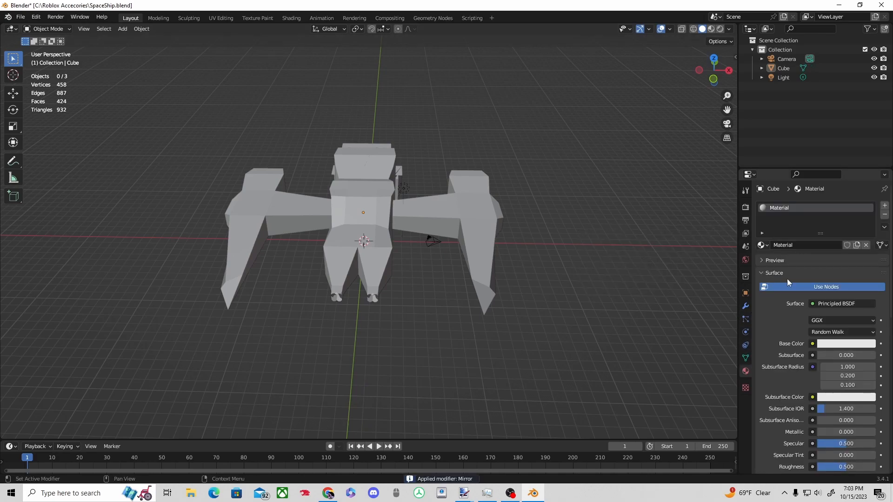
left_click(812, 343)
left_click(603, 262)
left_click(856, 355)
left_click(219, 176)
left_click(359, 188)
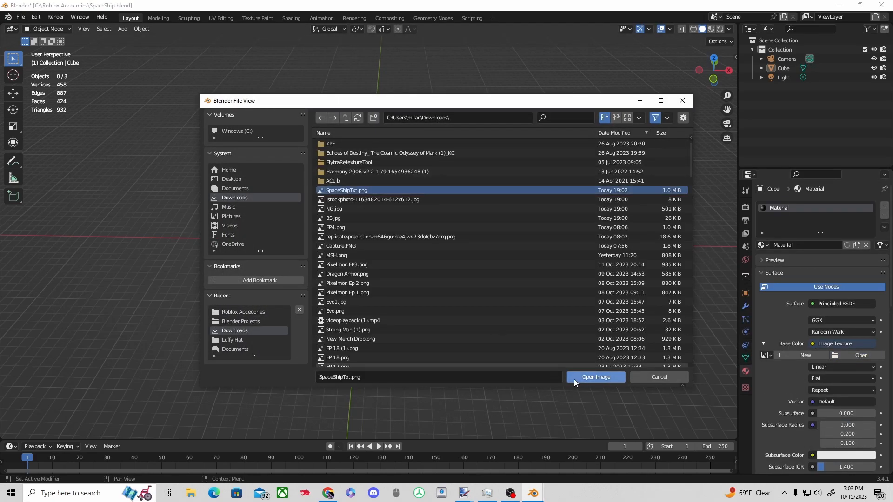
left_click(594, 375)
left_click(711, 29)
middle_click_drag(605, 55, 369, 99)
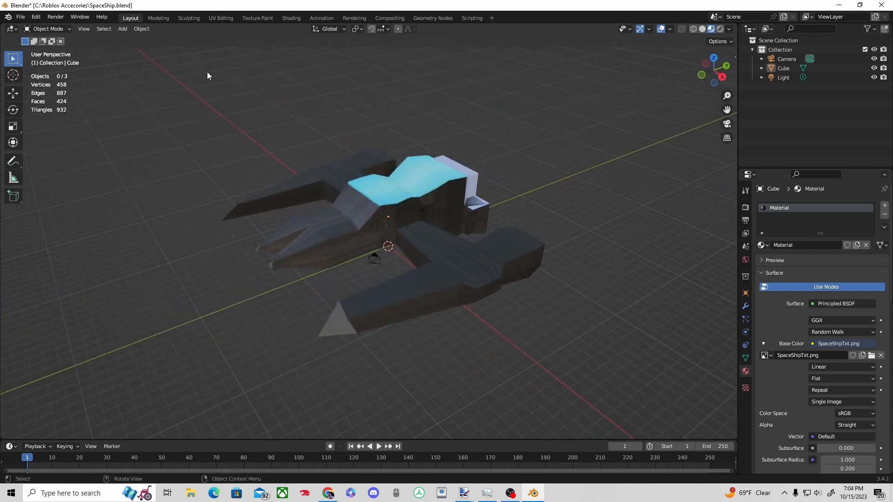
Step: Open the UV Editing workspace and switch the ship to Object Mode
left_click(221, 18)
scroll(552, 180, "down", 10)
key("a")
right_click(503, 158)
key("Escape")
key("Tab")
Step: Select all objects in the scene and apply Shade Smooth
right_click(507, 155)
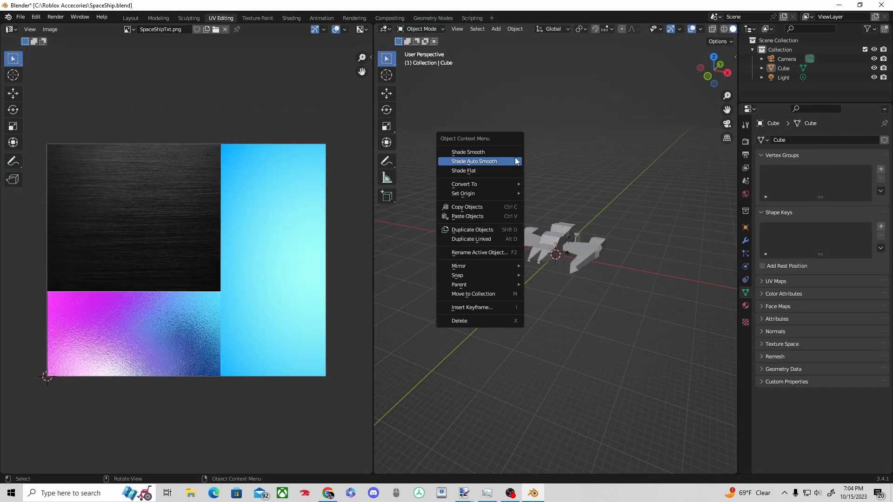
left_click(508, 153)
key("a")
right_click(519, 180)
left_click(514, 187)
right_click(548, 234)
left_click(526, 226)
middle_click_drag(560, 227, 517, 238)
right_click(516, 237)
middle_click_drag(562, 255, 470, 247)
middle_click_drag(604, 251, 500, 248)
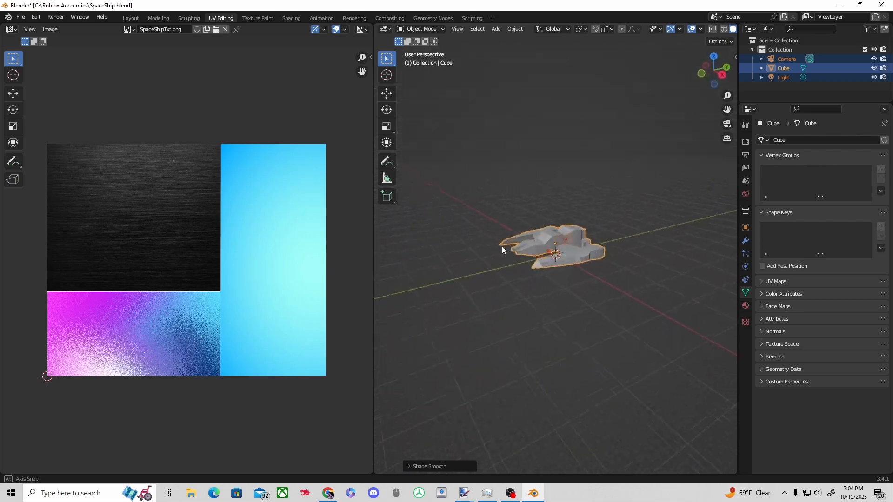
Step: Enter Edit Mode on the ship and search the available commands for "uv"
key("Tab")
left_click(540, 32)
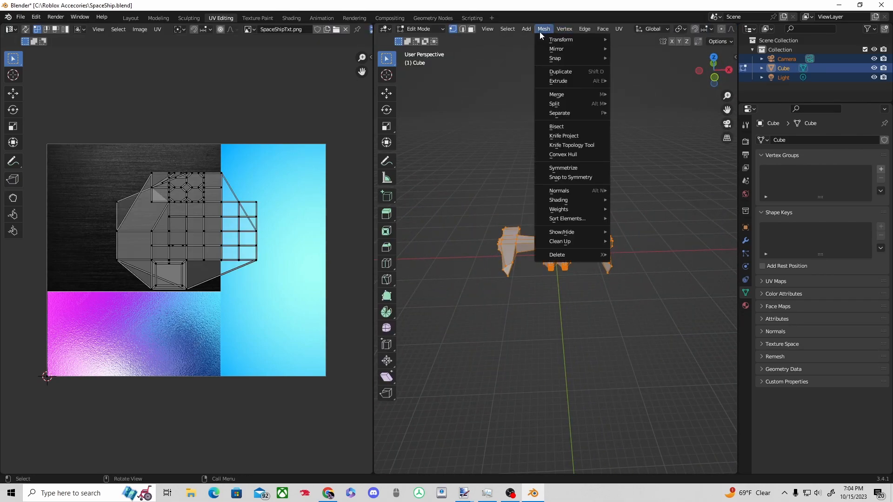
left_click(501, 128)
key("F3")
type("uv")
left_click(536, 154)
Step: Select the entire ship mesh and unwrap its UVs with Unwrap
key("a")
key("u")
left_click(597, 168)
key("a")
key("u")
left_click(598, 193)
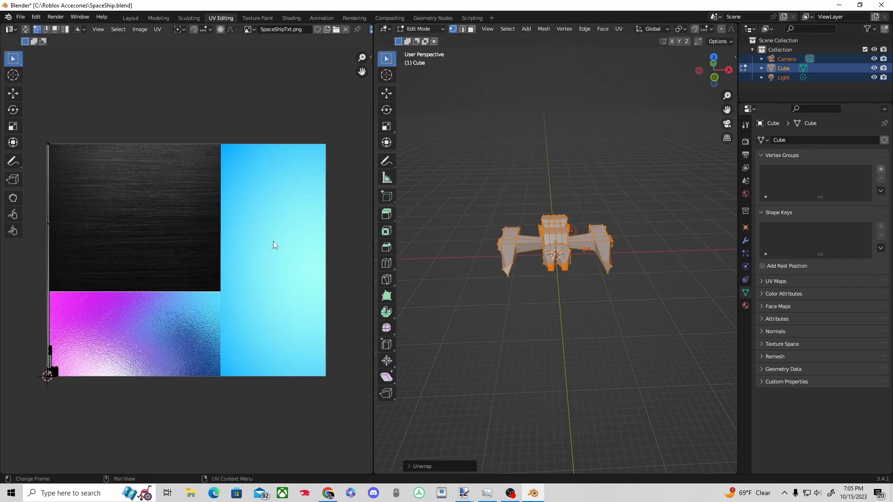
Step: Unwrap the entire ship mesh with Smart UV Project, using a 66° angle limit and the Scaled margin method
left_click(619, 29)
left_click(637, 65)
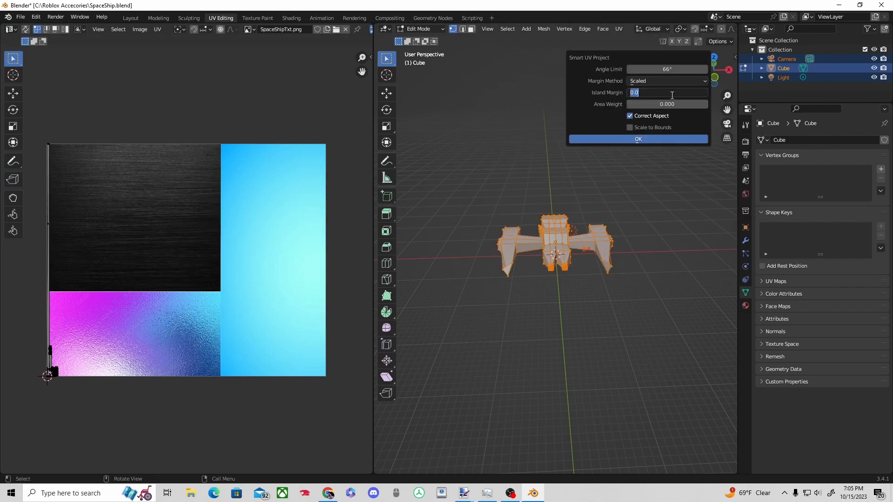
left_click(640, 140)
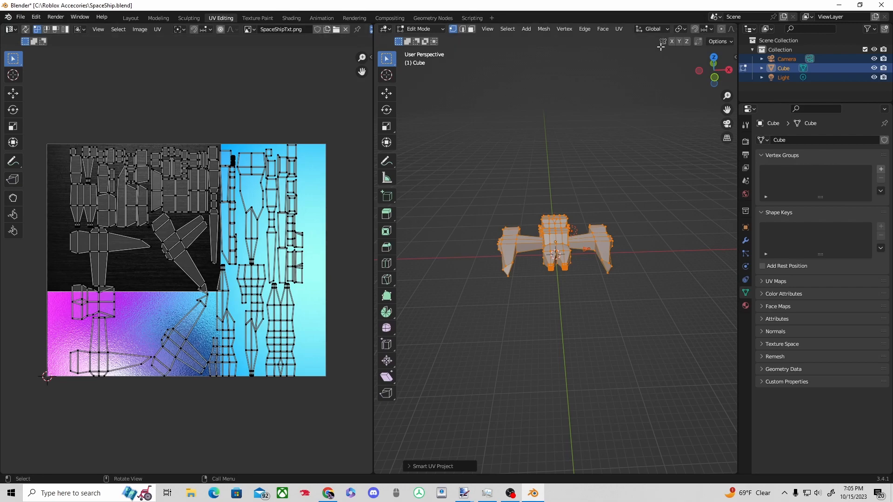
Step: Select faces on a wing's long spike and move their UV island onto the blue area of the texture
left_click(490, 189)
middle_click_drag(490, 188, 577, 282)
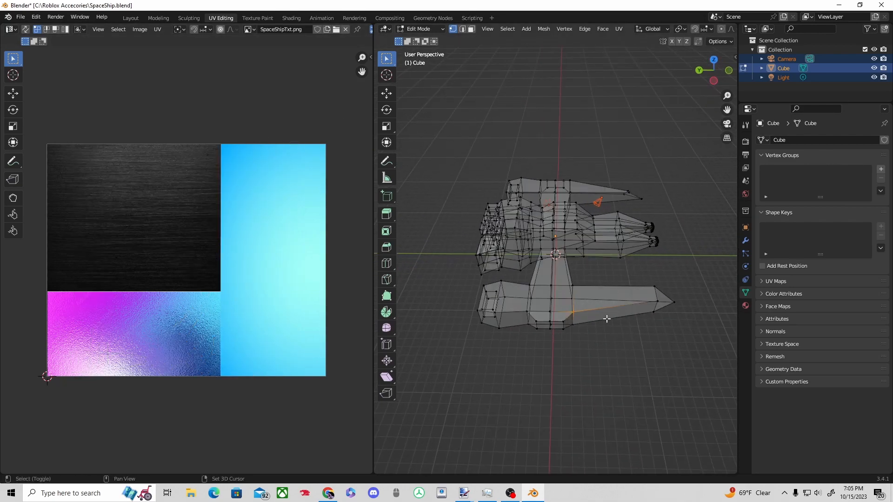
middle_click_drag(385, 294, 617, 292)
middle_click_drag(520, 282, 359, 287)
left_click_drag(134, 192, 295, 321)
key("g")
left_click(343, 258)
Step: Select the remaining corners of the wing spike's side and tip faces and place their UV island on the blue area
middle_click_drag(458, 298, 483, 307)
left_click(530, 293)
left_click_drag(188, 321, 272, 305)
middle_click_drag(489, 242, 548, 368)
left_click(570, 310)
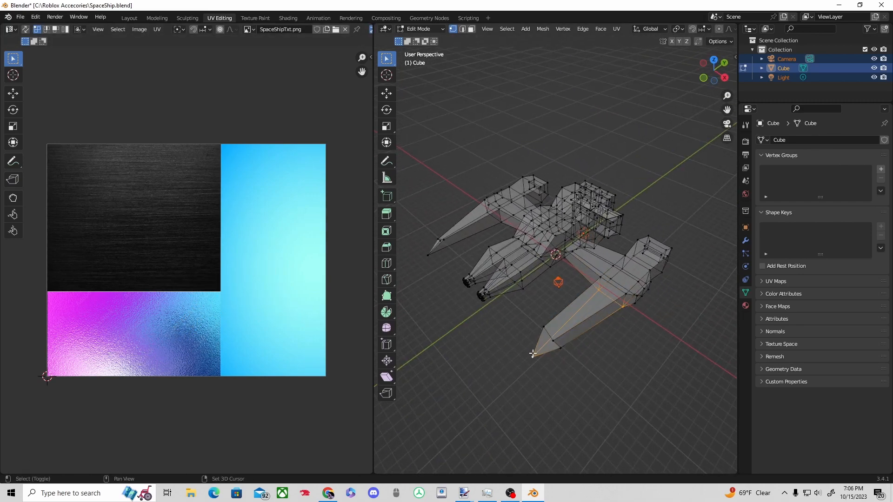
left_click(601, 280, "shift")
middle_click_drag(601, 279, 554, 277)
left_click(639, 298, "shift")
left_click(562, 302, "shift")
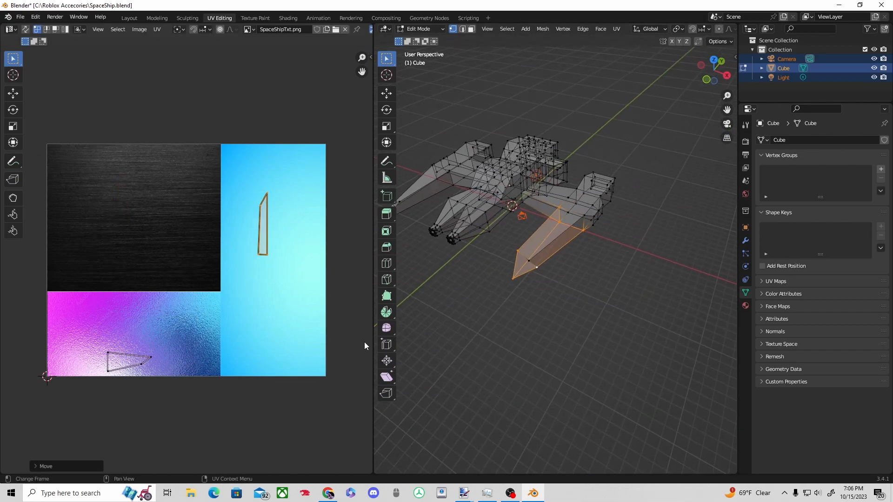
Step: Select the side and end faces of the opposite wing's spike and move both of their UV islands onto the blue area
middle_click_drag(479, 289, 595, 283)
left_click(557, 282)
middle_click_drag(557, 283, 506, 314)
left_click(567, 386, "shift")
left_click(619, 314, "shift")
left_click(652, 307, "shift")
middle_click_drag(647, 305, 626, 304)
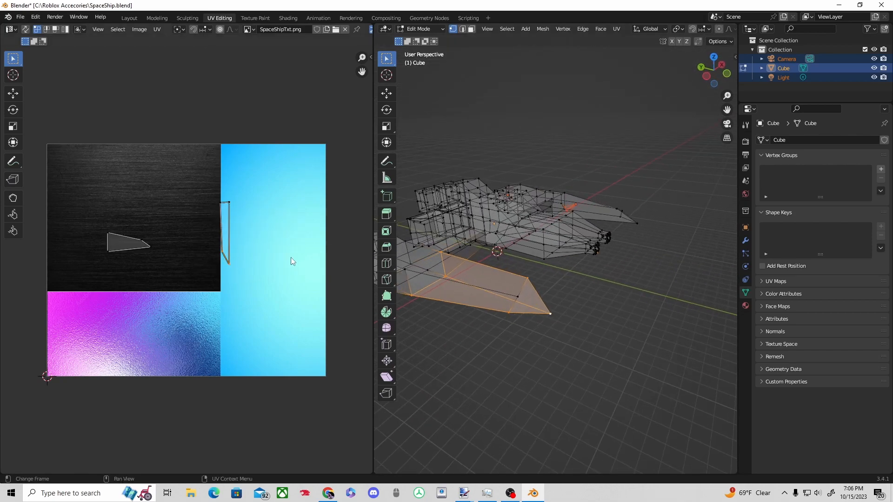
left_click_drag(199, 190, 267, 288)
key("g")
left_click(308, 294)
left_click_drag(76, 218, 205, 293)
key("g")
left_click(348, 349)
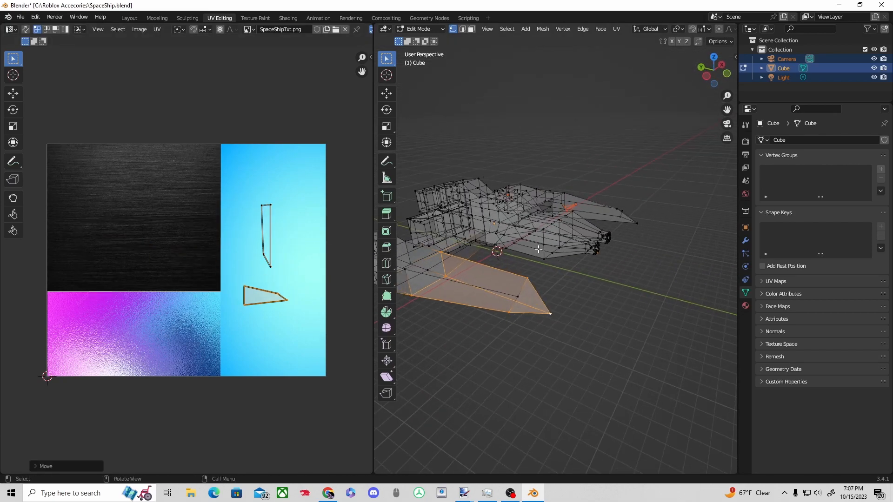
Step: Select the leftover faces at the wing spike's end and move their UV islands onto the blue area
middle_click_drag(544, 248, 558, 283)
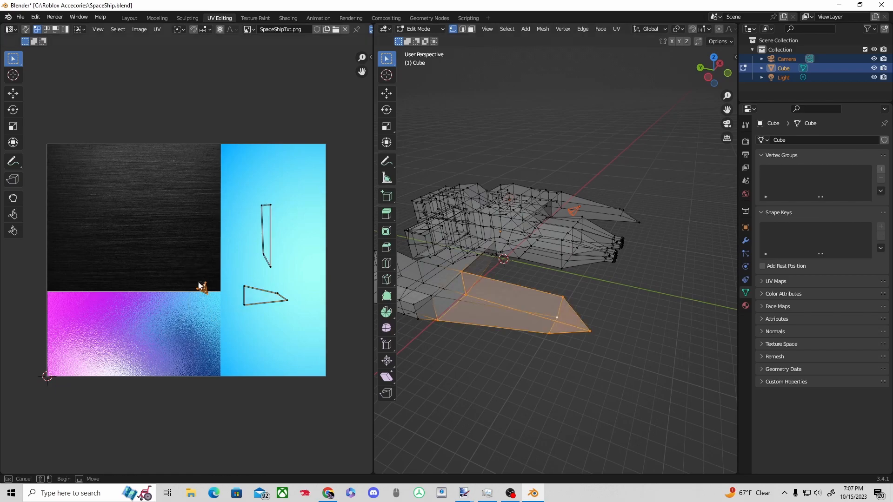
key("g")
left_click(284, 316)
middle_click_drag(663, 321, 535, 354)
left_click_drag(493, 274, 565, 337)
left_click_drag(184, 261, 279, 367)
key("g")
left_click(348, 289)
Step: Inspect the textured wing spikes in the Layout workspace and return to UV Editing
left_click(129, 18)
middle_click_drag(250, 122, 325, 160)
left_click(219, 17)
Step: Select the ship's central body, scale down its UV islands lying over the blue area, and move them onto the black steel area
middle_click_drag(535, 210, 503, 210)
left_click_drag(467, 170, 538, 302)
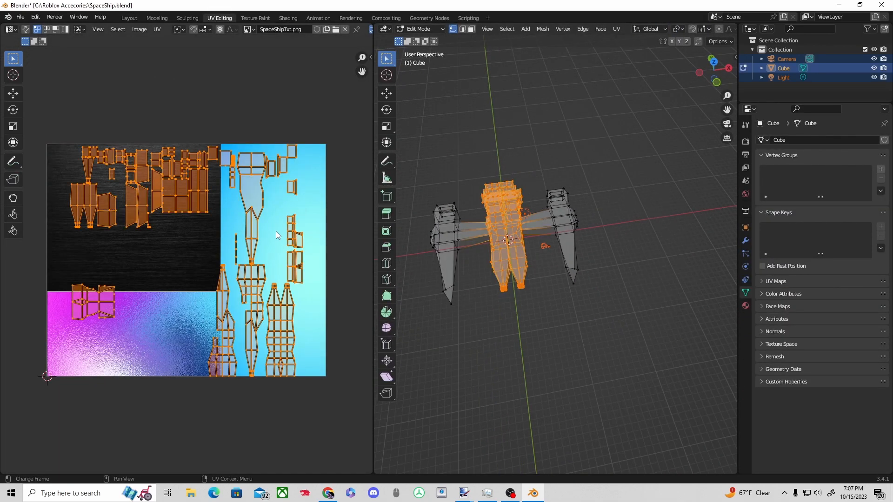
left_click_drag(220, 143, 319, 289)
left_click_drag(315, 382, 267, 390)
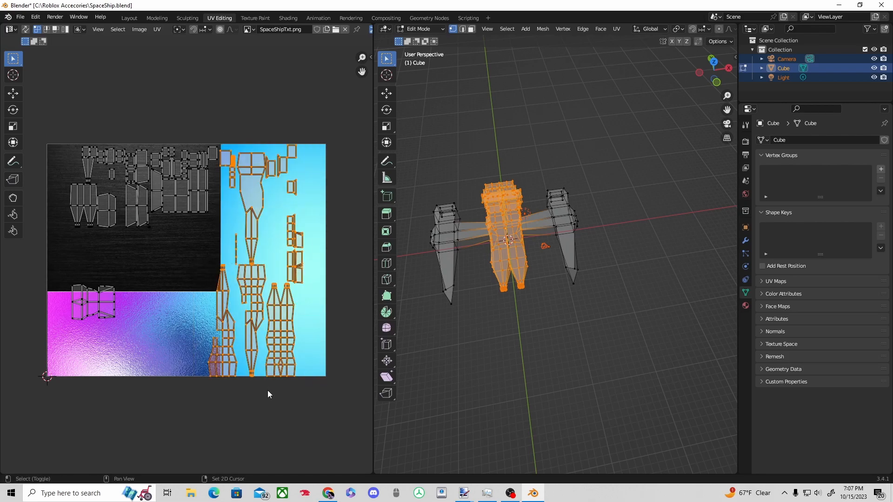
key("g")
key("Return")
key("s")
left_click(163, 249)
key("g")
left_click(112, 206)
Step: Inspect the steel texture on the central body in the Layout workspace and return to UV Editing
left_click(129, 18)
middle_click_drag(308, 166, 348, 119)
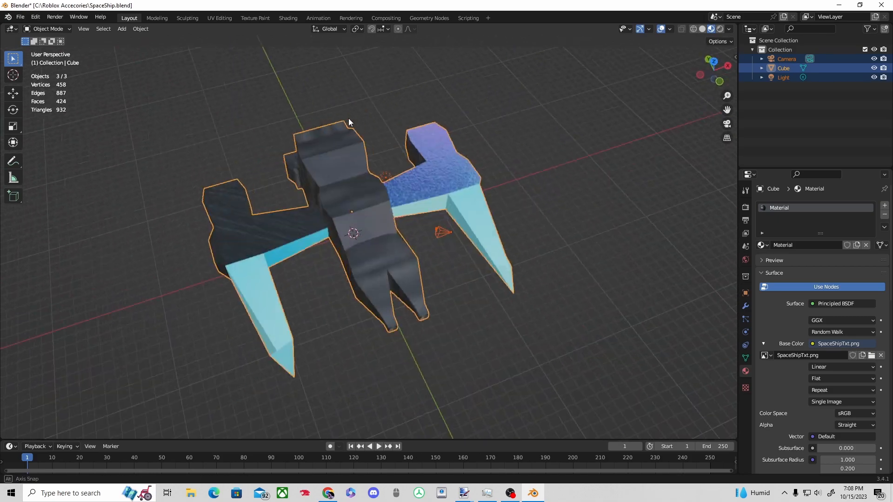
left_click(220, 18)
Step: Select both outer wing pods, scale down all of their UV islands, and move them onto the black steel area
left_click_drag(405, 177, 479, 314)
left_click_drag(535, 175, 614, 299, "shift")
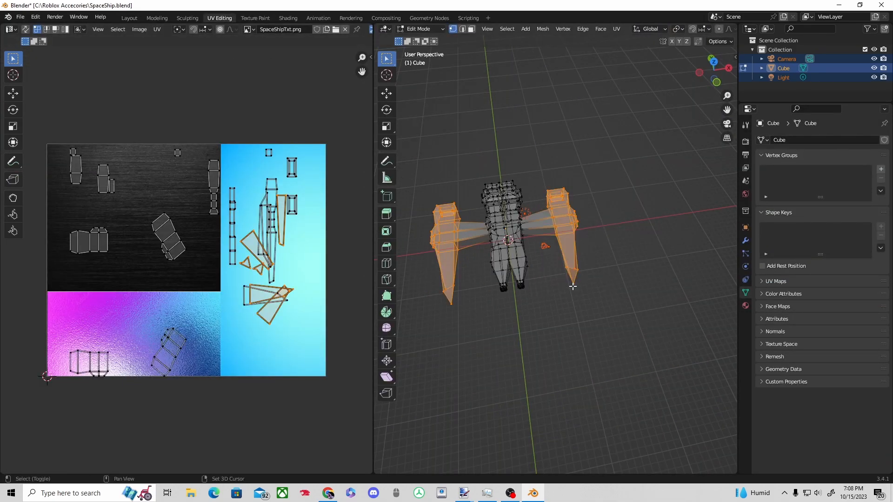
key("s")
right_click(290, 246)
key("a")
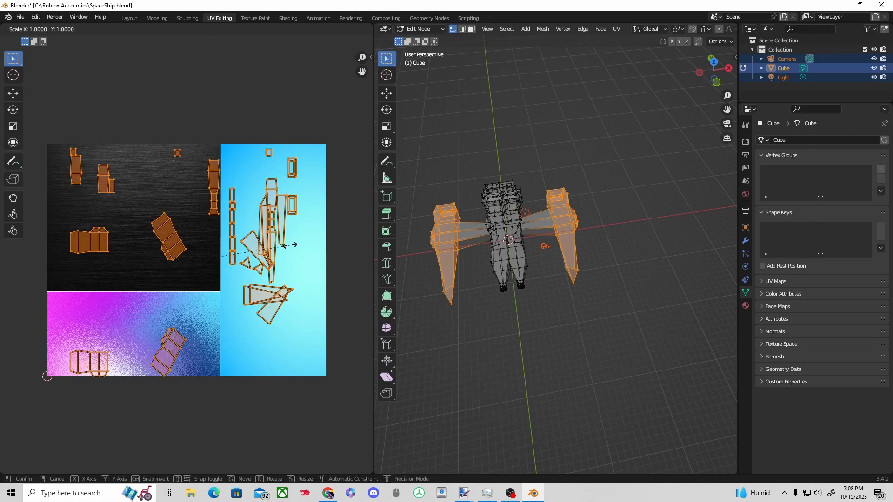
key("s")
left_click(236, 254)
key("g")
left_click(195, 210)
Step: Select a face on the outer wing pod and move its UV island onto the blue area
left_click(609, 257)
middle_click_drag(614, 261, 544, 273)
scroll(553, 275, "up", 4)
middle_click_drag(598, 285, 585, 320)
left_click(331, 246)
Step: Select the outermost edge faces of the side wing and move their UV island onto the blue area
middle_click_drag(458, 247, 632, 196)
scroll(632, 197, "down", 4)
left_click(481, 384)
key("KP_Decimal")
scroll(574, 335, "down", 5)
middle_click_drag(433, 246, 471, 292)
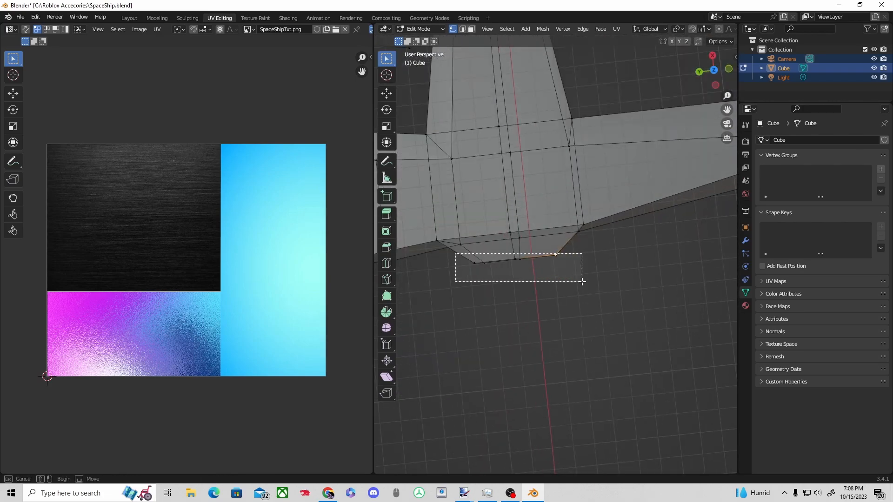
left_click(340, 289)
Step: Select another face on the side wing pod and move its UV island across the texture to the blue area
scroll(488, 261, "down", 4)
middle_click_drag(489, 261, 462, 263)
right_click(451, 301)
middle_click_drag(453, 301, 565, 353)
scroll(629, 297, "up", 3)
left_click(629, 292)
left_click(225, 215)
Step: Select the inner back face of a body thruster recess and move its UV island onto the blue area
middle_click_drag(465, 261, 437, 255)
scroll(438, 254, "down", 3)
key("c")
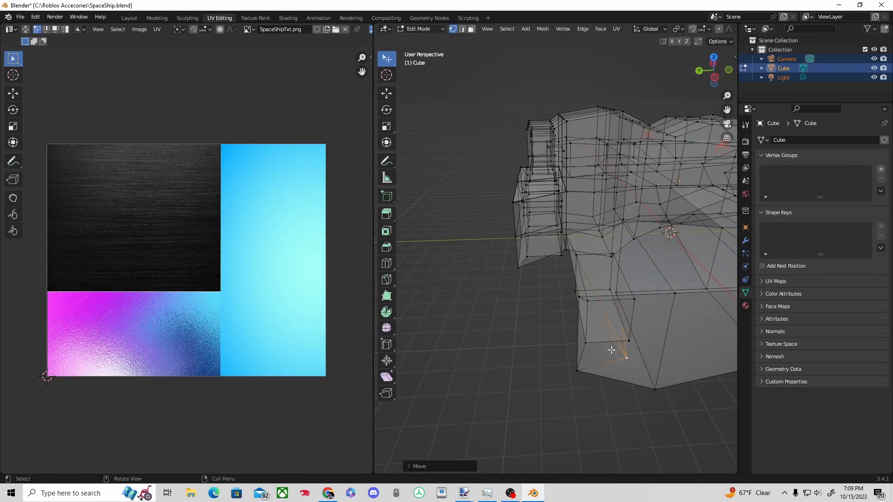
middle_click_drag(523, 324, 484, 330)
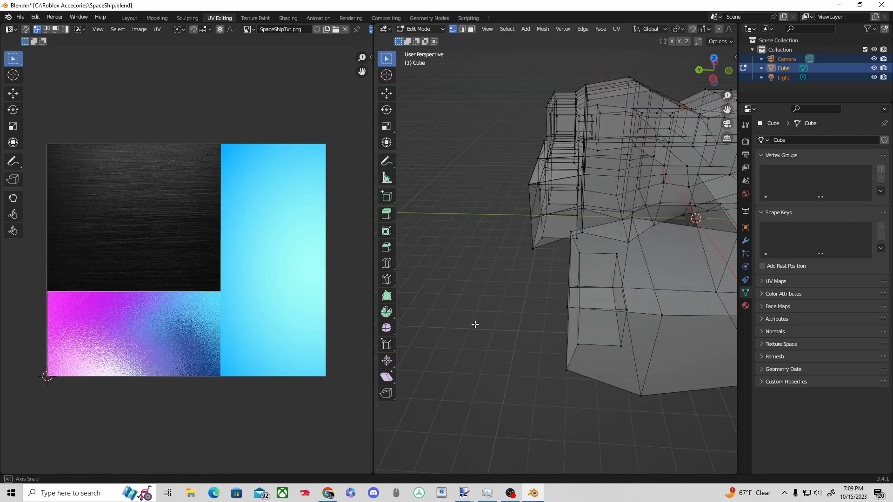
middle_click_drag(484, 237, 473, 316)
scroll(472, 316, "up", 4)
middle_click_drag(549, 315, 682, 271)
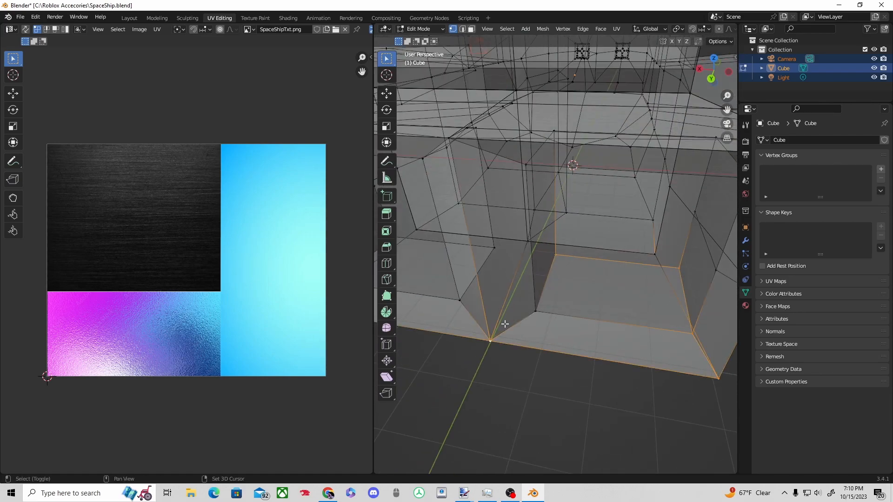
middle_click_drag(545, 310, 570, 284)
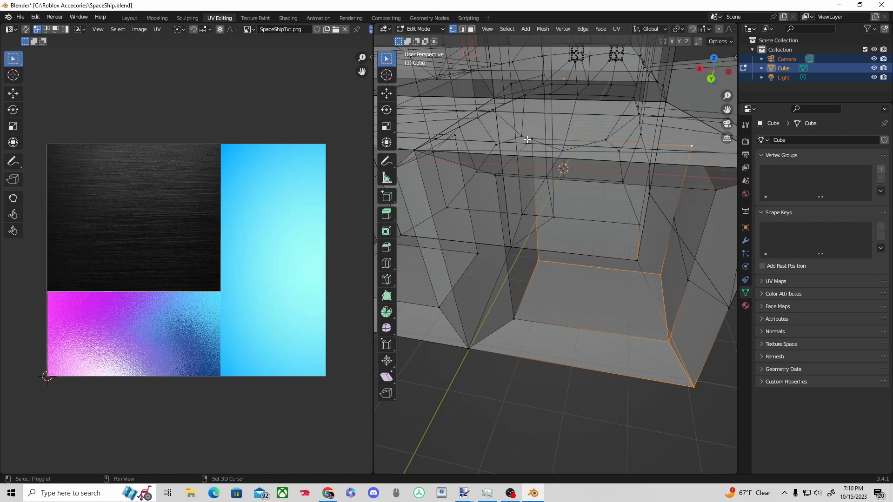
middle_click_drag(696, 250, 700, 246)
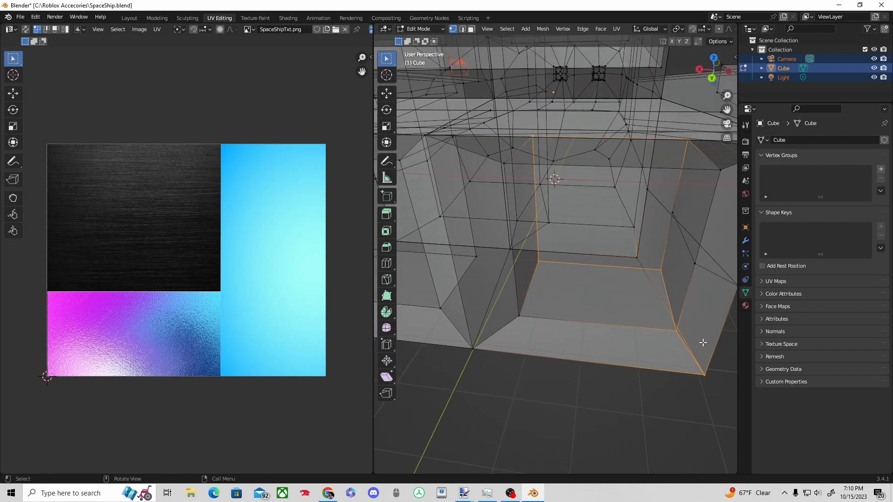
middle_click_drag(635, 257, 549, 279)
left_click(524, 279)
key("g")
left_click(305, 252)
Step: Check the recoloured thruster in the Layout workspace and return to UV Editing
middle_click_drag(660, 275, 695, 269)
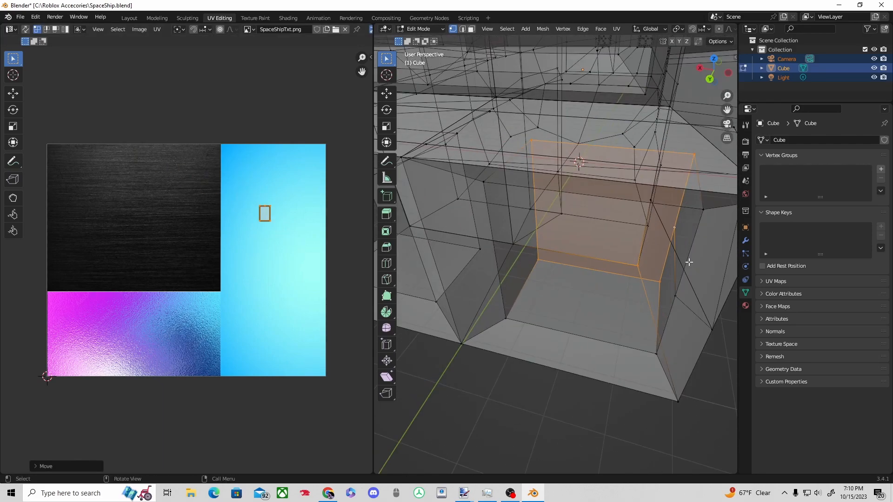
left_click(129, 18)
middle_click_drag(484, 169, 508, 176)
left_click(220, 17)
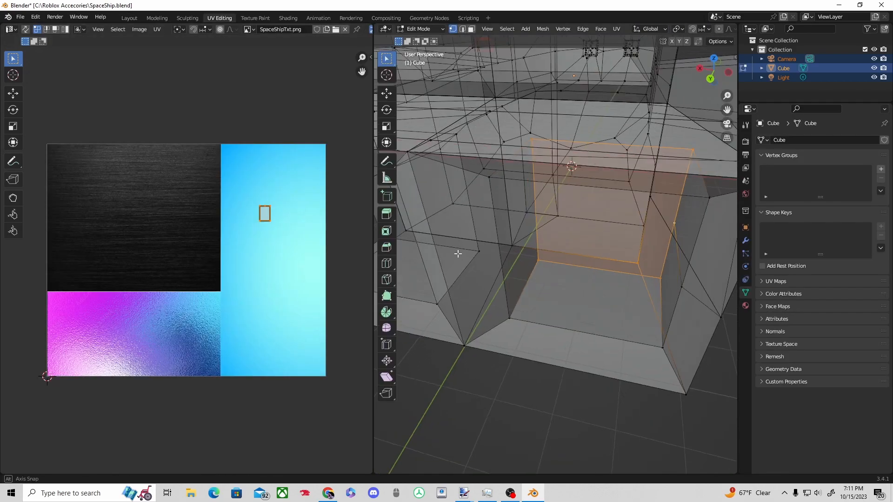
Step: Select the inner back face of the neighbouring body thruster and move its UV island onto the blue area
mouse_move(496, 285)
middle_mouse_down()
mouse_move(562, 339)
mouse_move(420, 309)
mouse_move(630, 293)
mouse_move(554, 282)
mouse_move(591, 325)
mouse_move(528, 294)
mouse_move(541, 318)
middle_mouse_up()
key("alt+z")
key("g")
left_click(547, 268)
left_click(557, 277)
key("alt+z")
middle_click_drag(447, 140, 502, 211)
left_click(503, 211, "shift")
left_click(226, 198)
Step: With X-ray off, select the inner back face of an upper body thruster and move its UV island onto the blue area
scroll(512, 255, "down", 2)
middle_click_drag(511, 255, 651, 261)
scroll(552, 261, "up", 6)
scroll(536, 213, "down", 4)
key("alt+z")
left_click(672, 256, "shift")
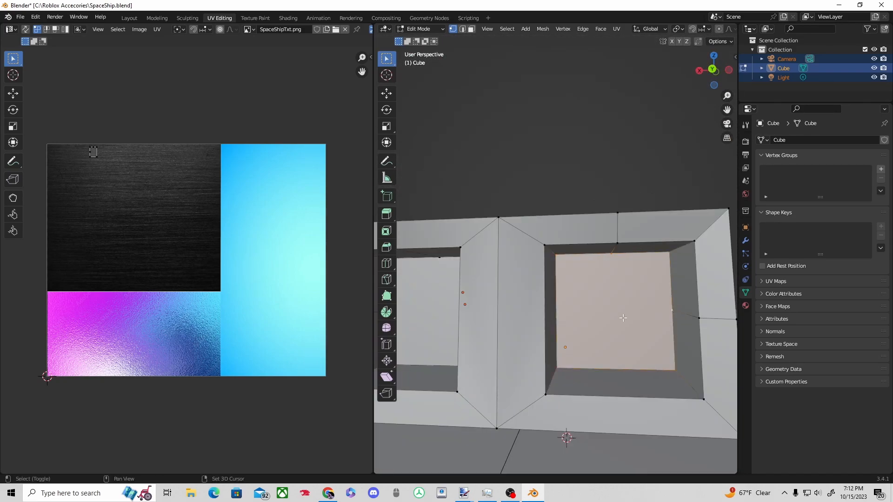
middle_click_drag(662, 313, 534, 313)
left_click(274, 311)
Step: Select the inner back face of the adjacent upper thruster and move its UV island onto the blue area
left_click(501, 352)
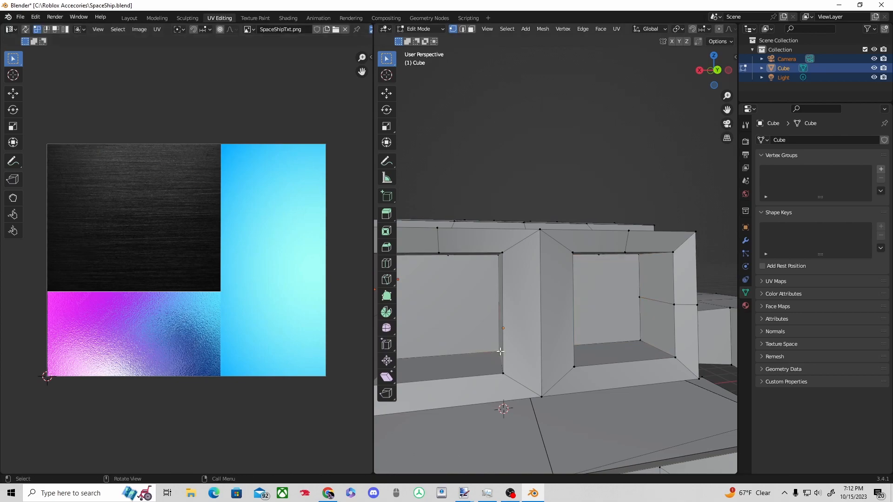
middle_click_drag(427, 322, 585, 344)
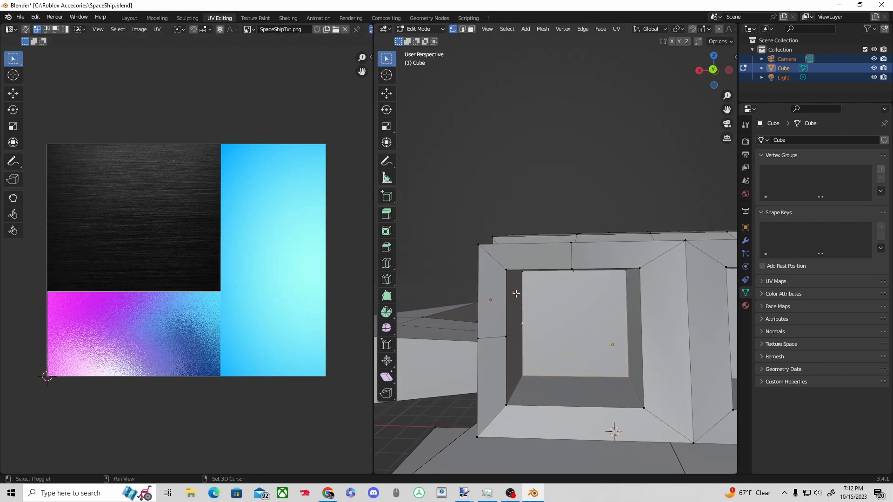
middle_click_drag(516, 296, 555, 288)
left_click(26, 324)
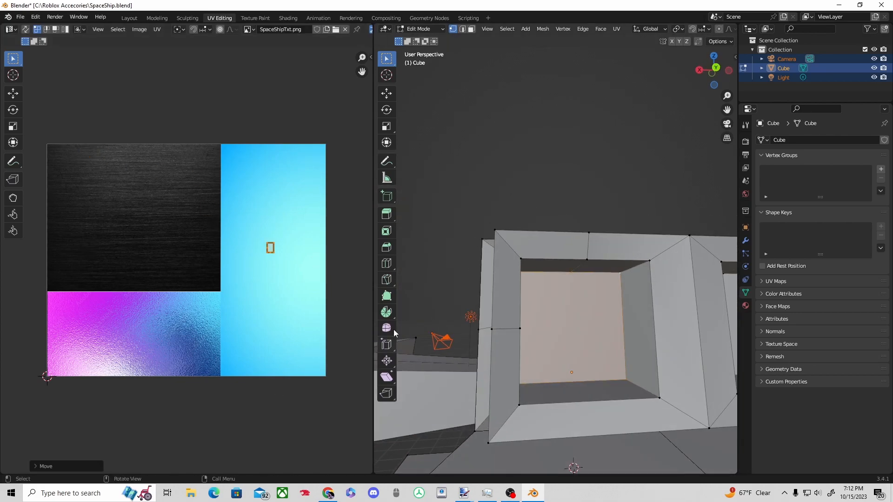
Step: Select the inner back face of the side wing pod's thruster and move its UV island onto the blue area
scroll(488, 279, "down", 8)
middle_click_drag(491, 270, 454, 299)
left_click(451, 295)
key("KP_Decimal")
scroll(473, 270, "down", 10)
middle_click_drag(473, 270, 528, 251)
scroll(502, 261, "up", 5)
left_click(556, 184, "shift")
left_click(689, 181, "shift")
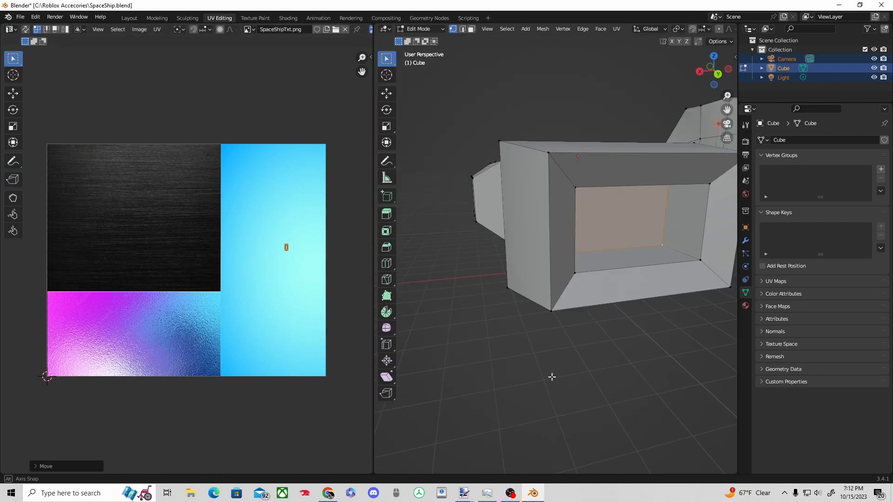
Step: Inspect the ship's textured thrusters from around the model in the Layout workspace and return to UV Editing
left_click(129, 17)
middle_click_drag(368, 187, 84, 175)
left_click(157, 18)
left_click(219, 18)
Step: With X-ray on, select one wing's connector to the body and move its UV islands onto the black steel area
scroll(549, 186, "down", 5)
middle_click_drag(521, 186, 514, 261)
key("alt+z")
left_click_drag(530, 248, 551, 304, "shift")
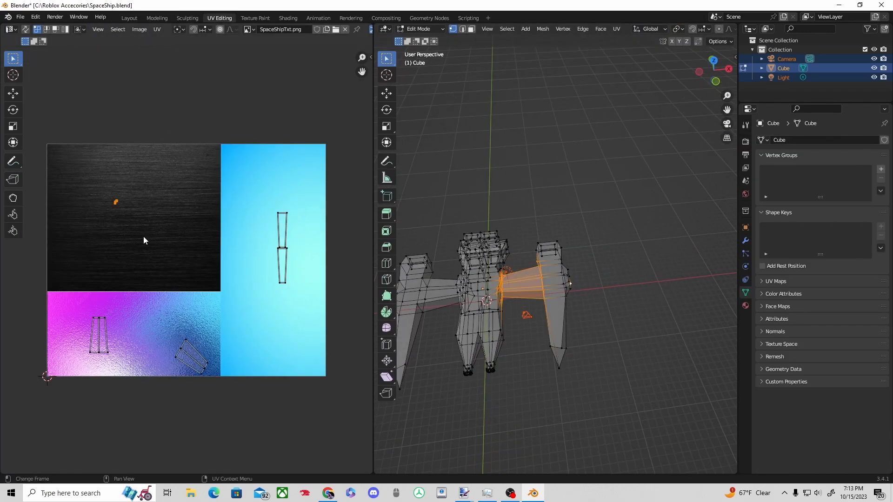
key("g")
left_click(194, 263)
left_click_drag(167, 331, 219, 382)
key("g")
left_click(133, 245)
left_click_drag(73, 311, 122, 368)
key("g")
left_click(161, 248)
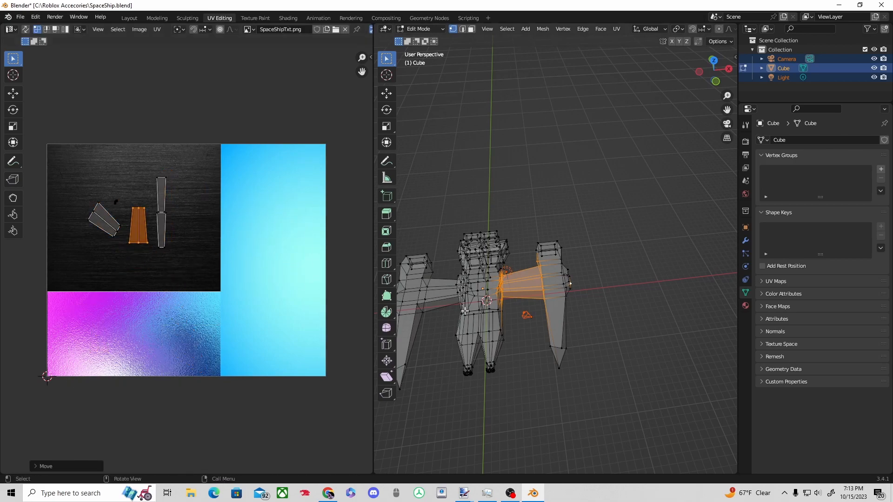
Step: Select the opposite wing's connector and move its UV islands onto the black steel area
left_click_drag(429, 308, 469, 361, "shift")
middle_click_drag(469, 361, 482, 347)
left_click_drag(479, 297, 510, 328, "shift")
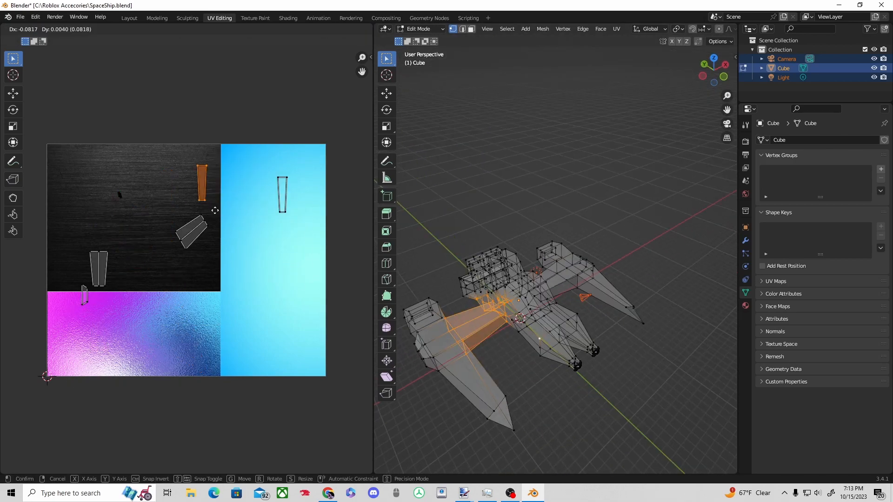
left_click(191, 216)
left_click_drag(68, 245, 124, 311)
Step: Select the sloped cockpit windshield faces in front of the raised rear block on the central body
left_click(564, 209)
scroll(565, 275, "up", 6)
middle_click_drag(520, 306, 577, 319)
middle_click_drag(565, 371, 517, 278)
left_click(542, 234, "shift")
middle_click_drag(650, 281, 625, 327)
key("alt+z")
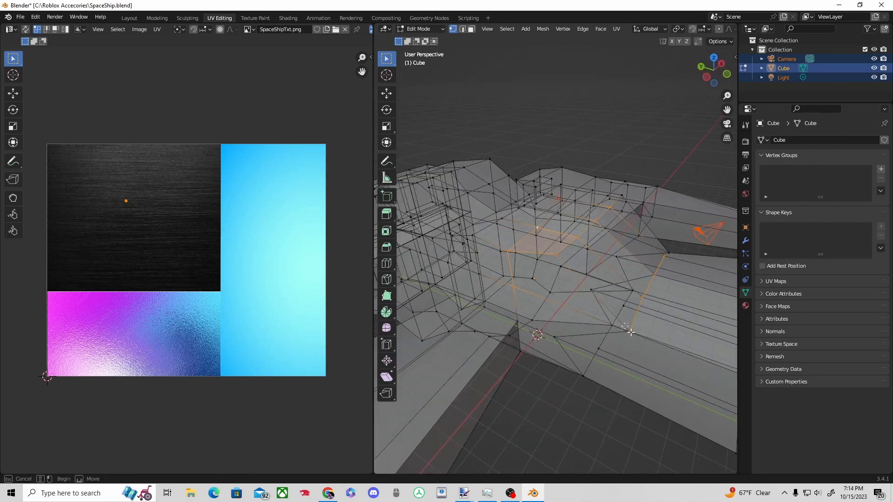
middle_click_drag(673, 268, 629, 327)
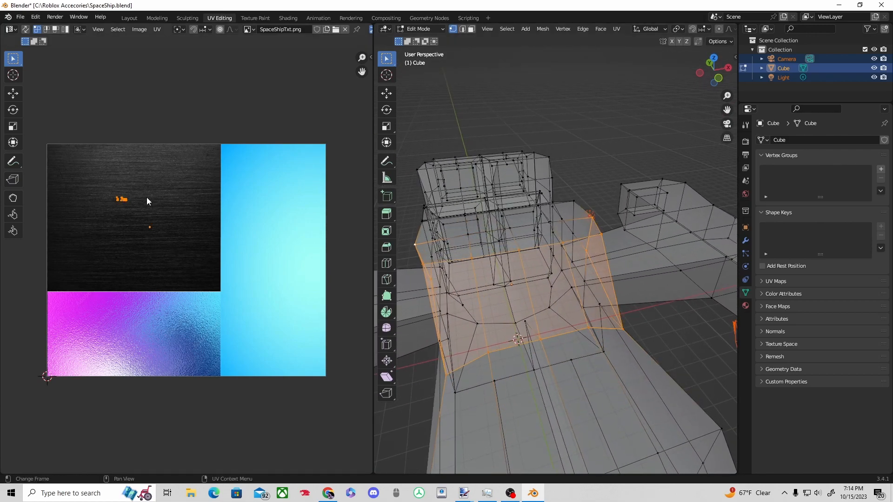
Step: Move the windshield's UV islands off the black steel area and enlarge them
key("g")
left_click(298, 215)
key("s")
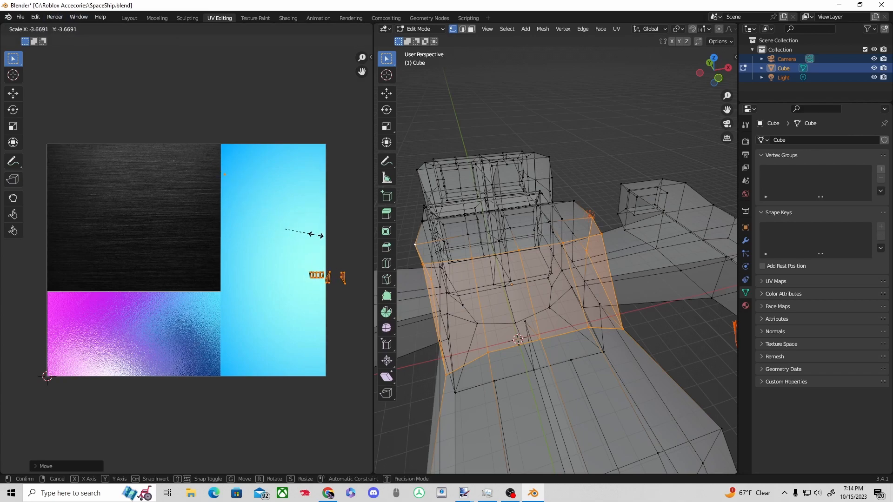
right_click(320, 236)
left_click(218, 186)
left_click(247, 194)
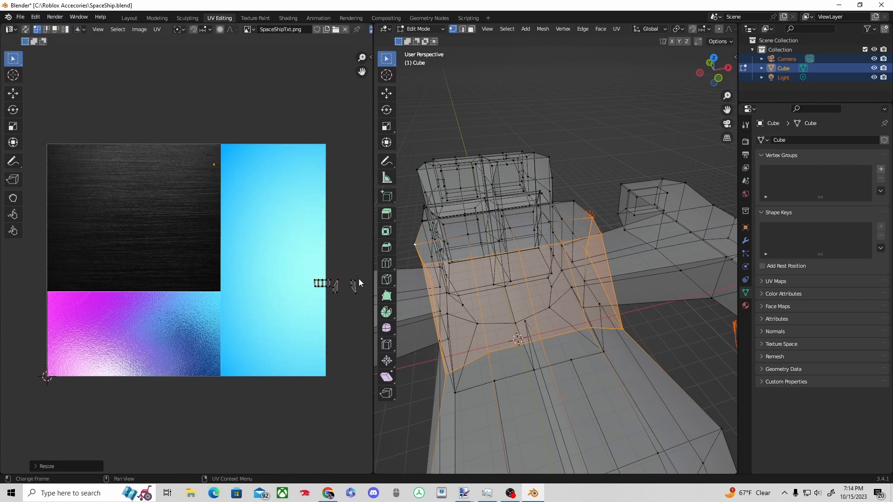
key("g")
left_click(360, 317)
key("ctrl+i")
key("s")
left_click(298, 279)
Step: Rotate and place the windshield's UV islands over the pink-and-blue area and check the ship in the Layout workspace
key("r")
left_click(293, 240)
key("r")
left_click(267, 353)
key("g")
left_click(227, 239)
left_click(174, 322)
left_click(130, 18)
mouse_move(500, 152)
middle_mouse_down()
mouse_move(455, 127)
mouse_move(454, 111)
mouse_move(447, 130)
mouse_move(494, 122)
mouse_move(524, 182)
mouse_move(488, 163)
middle_mouse_up()
left_click(220, 18)
Step: Select the middle underside faces of the body, move their UV island onto the black steel area and check it in Layout
middle_click_drag(535, 256, 398, 124)
middle_click_drag(628, 443, 549, 274)
key("alt+z")
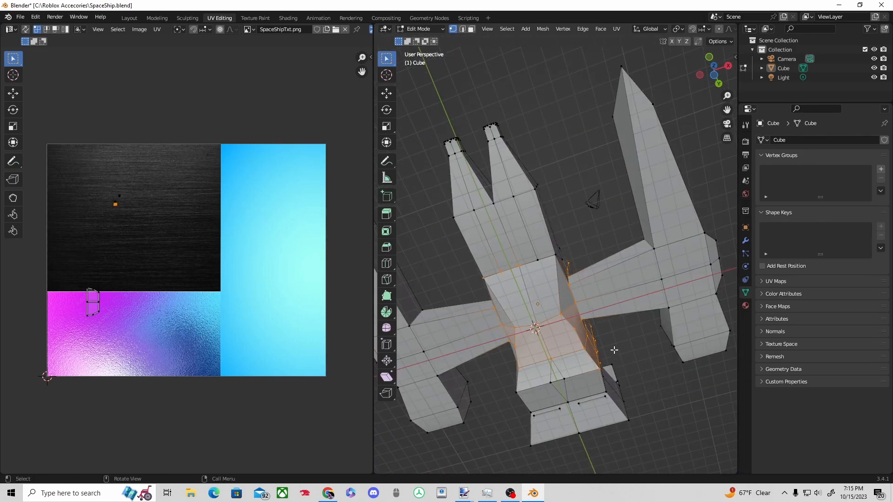
middle_click_drag(614, 351, 465, 228)
left_click_drag(465, 228, 574, 345)
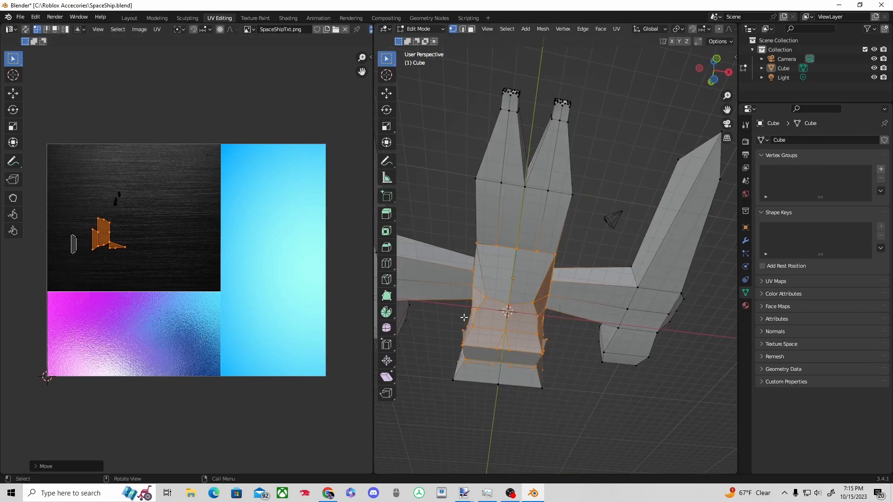
left_click(129, 17)
middle_click_drag(364, 233, 236, 19)
left_click(231, 18)
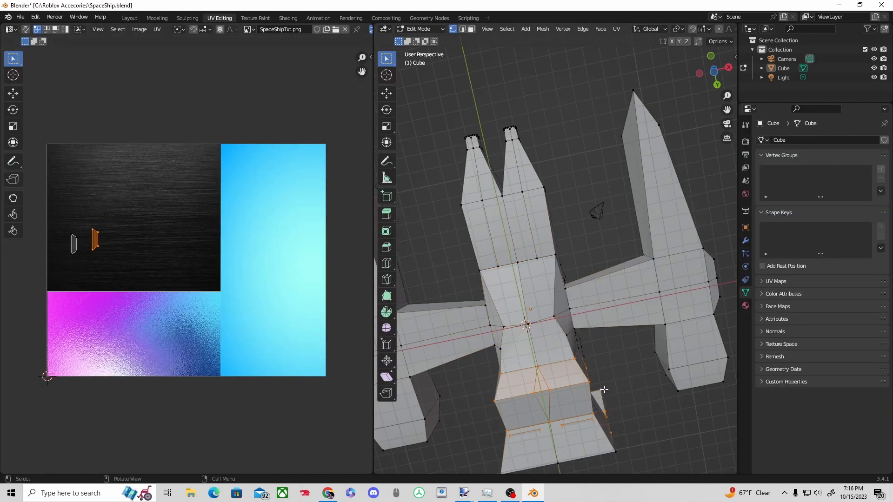
Step: Try to shift the selected rear underside geometry along the Z axis and focus on the underside's centre vertex with X-ray on
key("z")
key("Escape")
key("g")
key("z")
left_click(624, 436)
middle_click_drag(624, 436, 629, 464)
left_click(541, 383)
key("KP_Decimal")
middle_click_drag(571, 389, 599, 308)
scroll(571, 361, "down", 6)
scroll(570, 361, "up", 3)
key("alt+z")
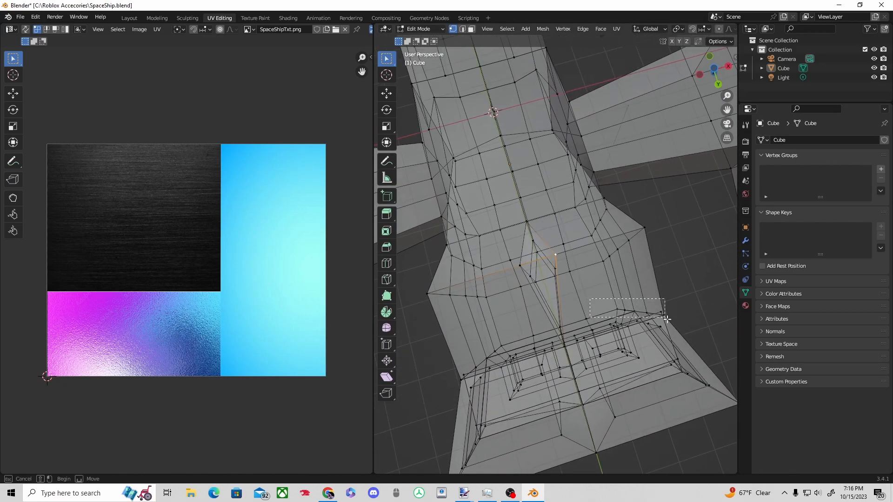
Step: Select the rear underside section, move its UV island from the pink area onto the black steel area and check it in Layout
middle_click_drag(484, 372, 427, 362)
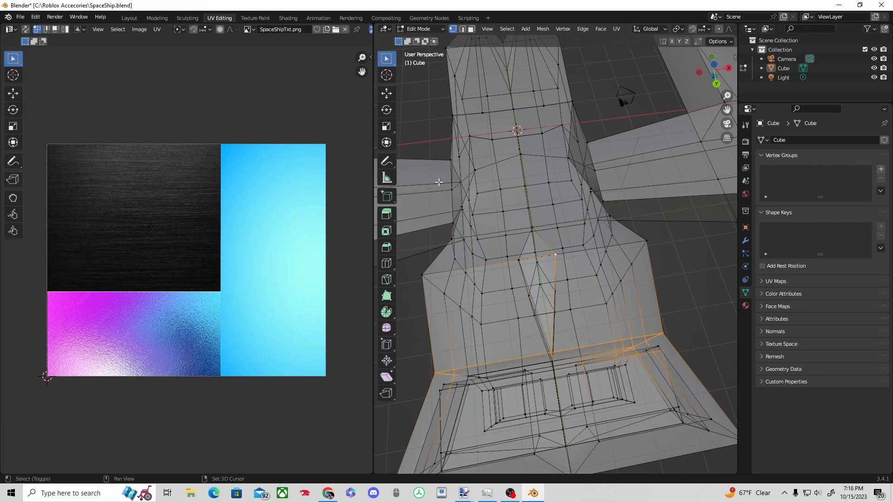
left_click_drag(660, 308, 660, 307)
middle_click_drag(660, 308, 413, 253)
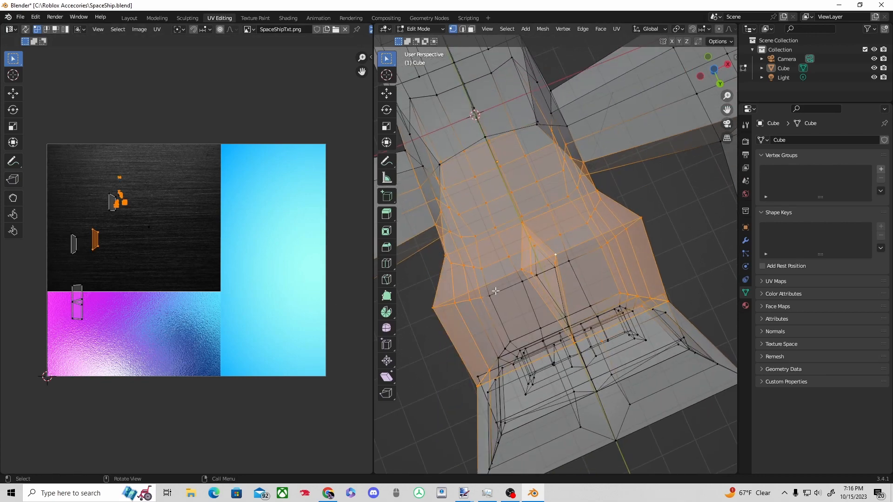
left_click_drag(65, 279, 133, 326)
key("g")
left_click(226, 258)
left_click(129, 18)
middle_click_drag(386, 205, 378, 224)
left_click(220, 19)
Step: Box-select the remaining rear underside faces, move their stray UV islands onto the black steel area and review the ship in Layout
middle_click_drag(558, 251, 642, 267)
left_click(498, 299)
scroll(498, 298, "up", 5)
scroll(642, 267, "down", 6)
left_click(546, 419)
middle_click_drag(546, 419, 555, 298)
left_click_drag(443, 223, 662, 344)
left_click_drag(68, 275, 138, 318)
key("g")
left_click(125, 251)
left_click(129, 18)
middle_click_drag(465, 325, 339, 165)
scroll(339, 164, "up", 1)
left_click(230, 18)
Step: Select the rear half of the central body from above with X-ray on
middle_click_drag(481, 67, 505, 122)
left_click(560, 139)
middle_click_drag(549, 144, 570, 162)
scroll(502, 195, "down", 7)
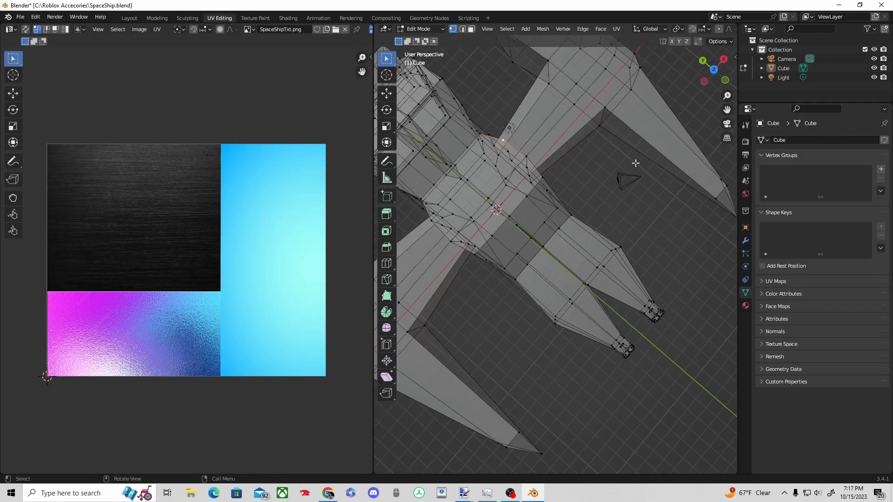
middle_click_drag(441, 221, 492, 242)
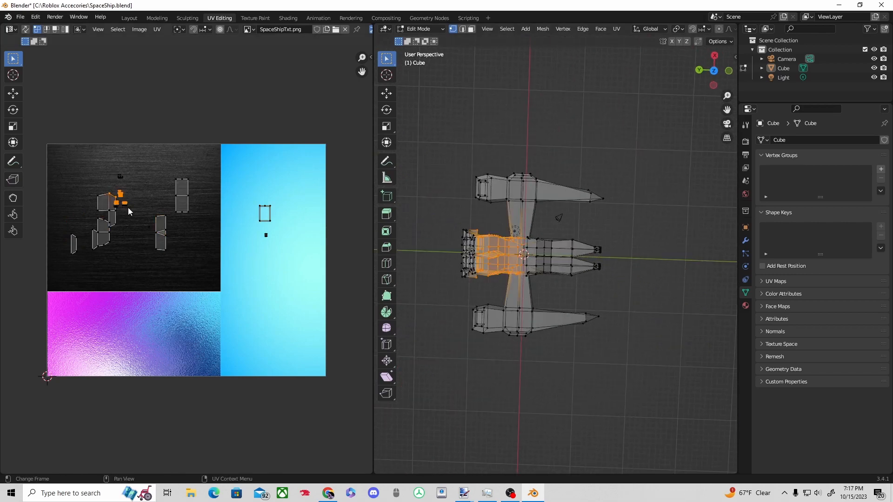
Step: Enlarge the rear body's small UV islands and position them on the black steel area
key("shift+g")
key("ctrl+z")
key("g")
left_click(154, 201)
key("s")
left_click(234, 179)
key("g")
left_click(254, 207)
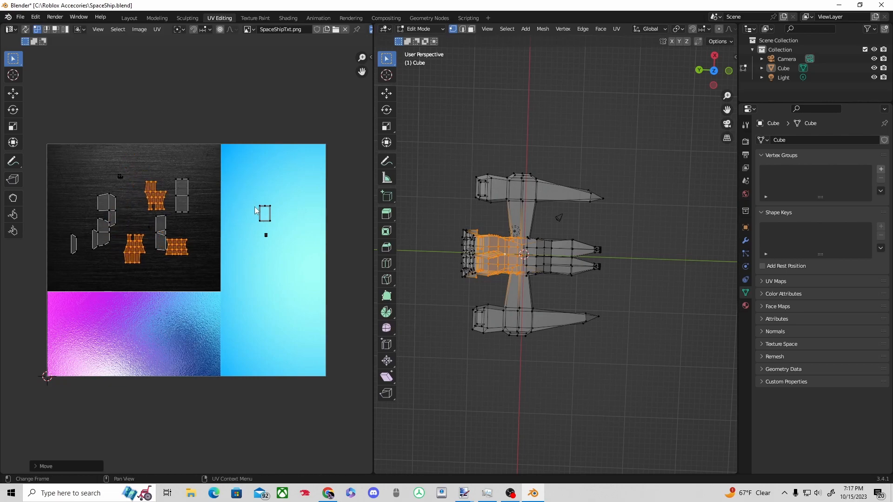
key("s")
left_click(319, 191)
Step: Inspect the textured rear body in the Layout workspace and return to UV Editing
left_click(129, 20)
middle_click_drag(251, 144, 390, 148)
middle_click_drag(302, 339, 291, 307)
left_click(218, 19)
Step: With X-ray off, select the diamond face at one front prong's tip, enlarge its UV island and move it onto the blue area
middle_click_drag(647, 325, 542, 245)
key("alt+a")
scroll(542, 245, "up", 6)
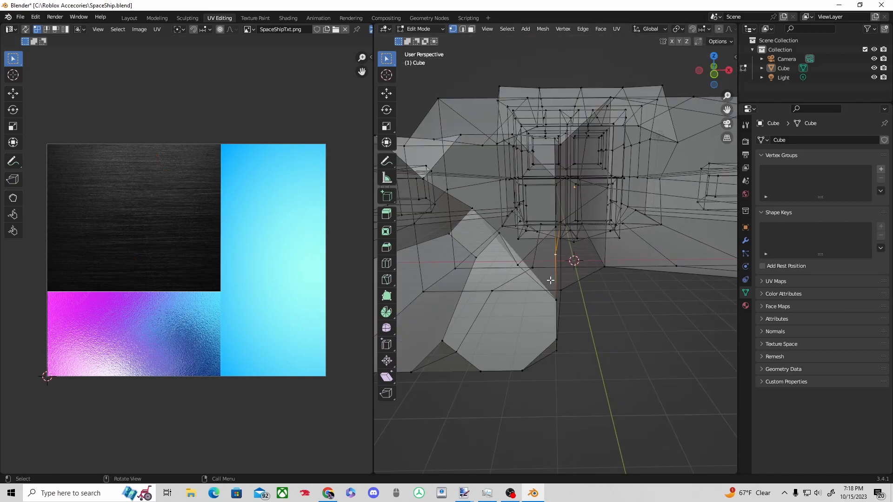
key("alt+z")
key("s")
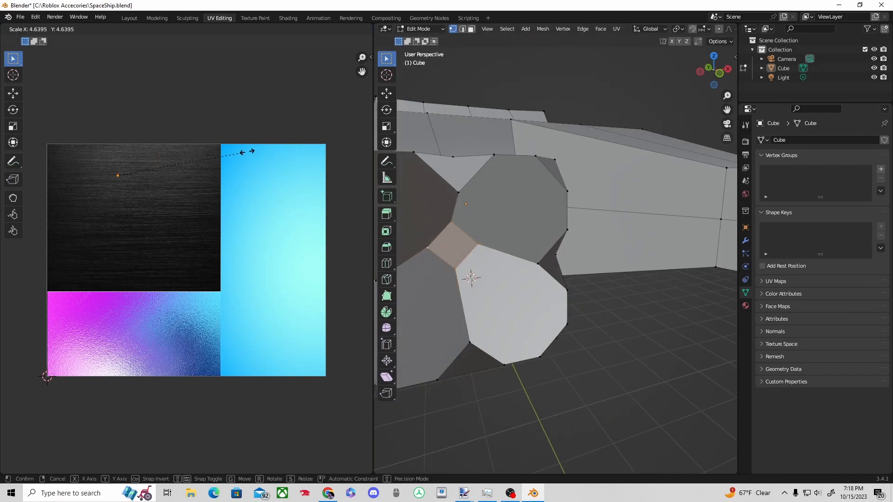
left_click(242, 163)
key("s")
left_click(267, 179)
key("g")
left_click(294, 295)
Step: Enlarge the UV island of the other front prong's diamond face on the blue area and check both prong tips in Layout
scroll(514, 285, "down", 4)
middle_click_drag(515, 285, 550, 251)
left_click(551, 250)
left_click(78, 203)
key("s")
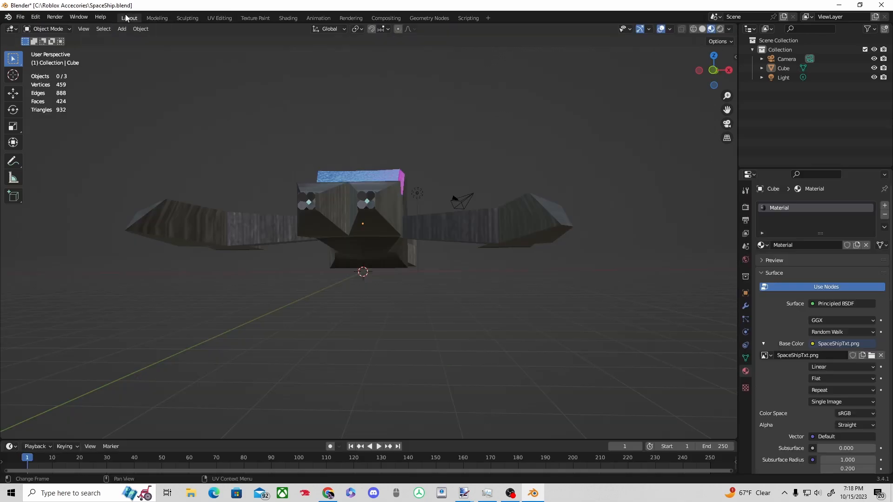
middle_click_drag(288, 195, 293, 92)
left_click(219, 18)
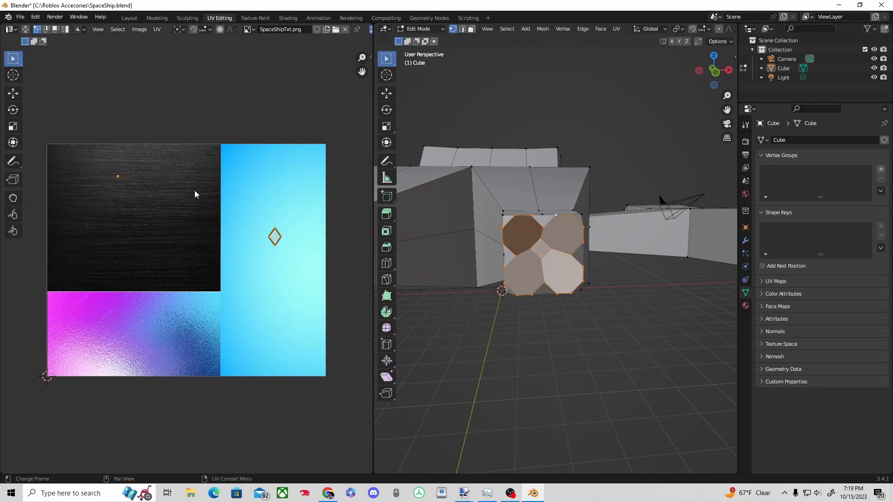
Step: Move the UV islands of one front prong tip's four octagonal faces onto the blue area and check them in Layout
right_click(323, 214)
key("g")
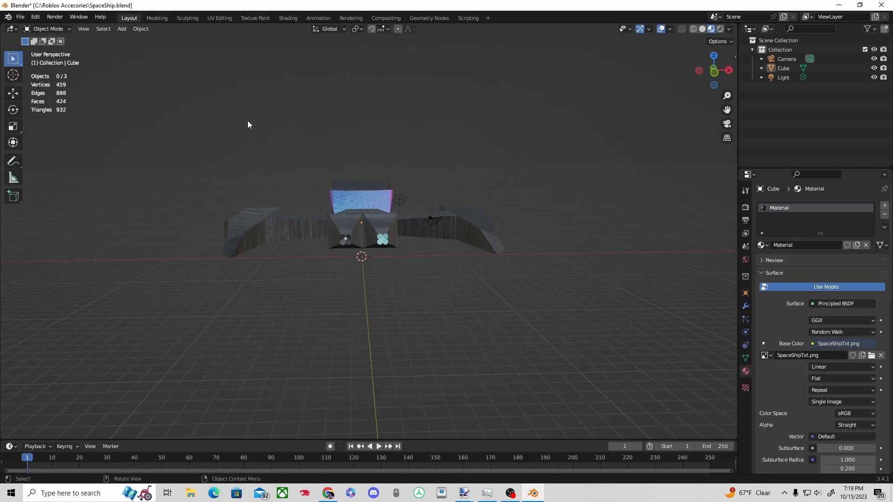
mouse_move(247, 121)
middle_mouse_down()
mouse_move(330, 172)
mouse_move(302, 175)
mouse_move(348, 172)
mouse_move(349, 163)
middle_mouse_up()
left_click(255, 18)
left_click(289, 18)
left_click(219, 18)
mouse_move(483, 221)
middle_mouse_down()
mouse_move(459, 229)
mouse_move(525, 264)
mouse_move(471, 185)
middle_mouse_up()
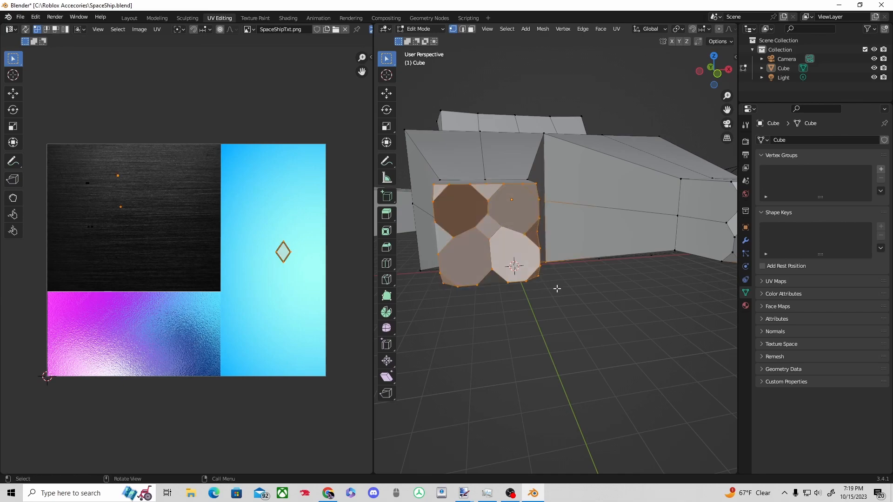
right_click(26, 213)
left_click(90, 191)
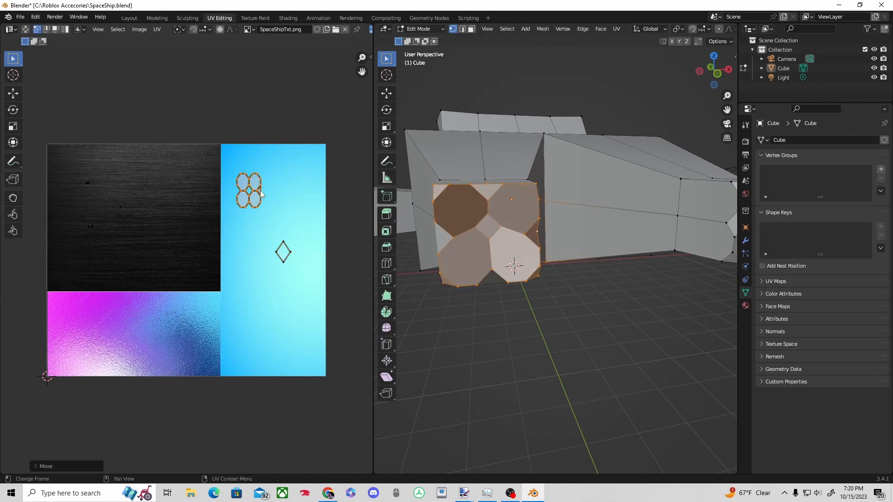
key("ctrl+z")
key("ctrl+z")
Step: Enlarge the UV islands of the other front prong tip's octagonal faces and try moving them onto the blue area
key("s")
left_click(302, 189)
left_click(144, 164)
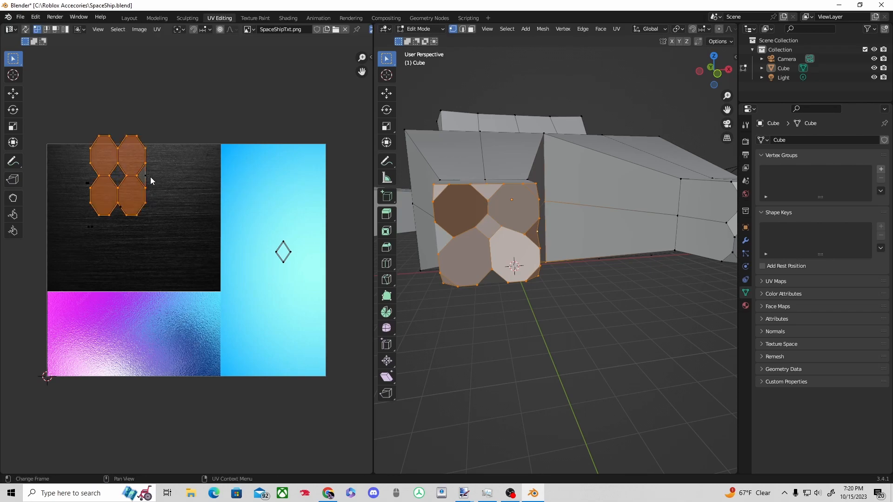
key("g")
left_click(298, 203)
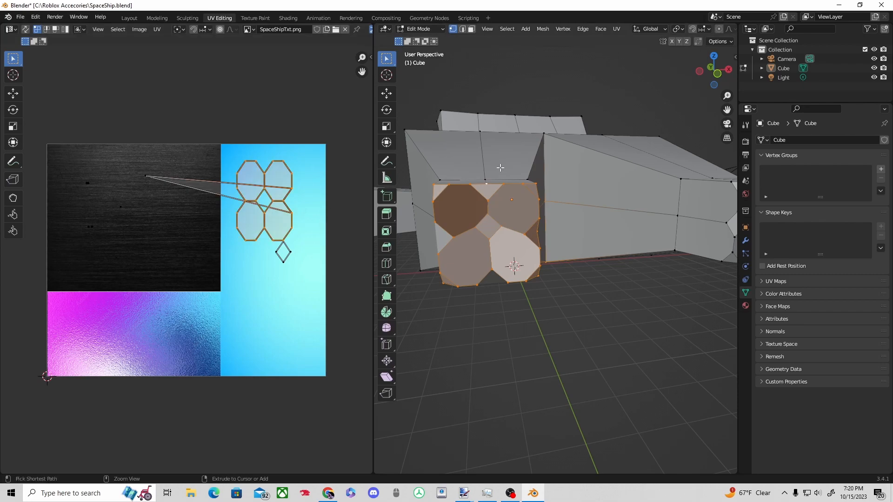
Step: Reselect the octagonal faces at that front prong's tip and reposition their UV islands on the blue area
left_click(512, 200)
middle_click_drag(465, 195, 442, 180)
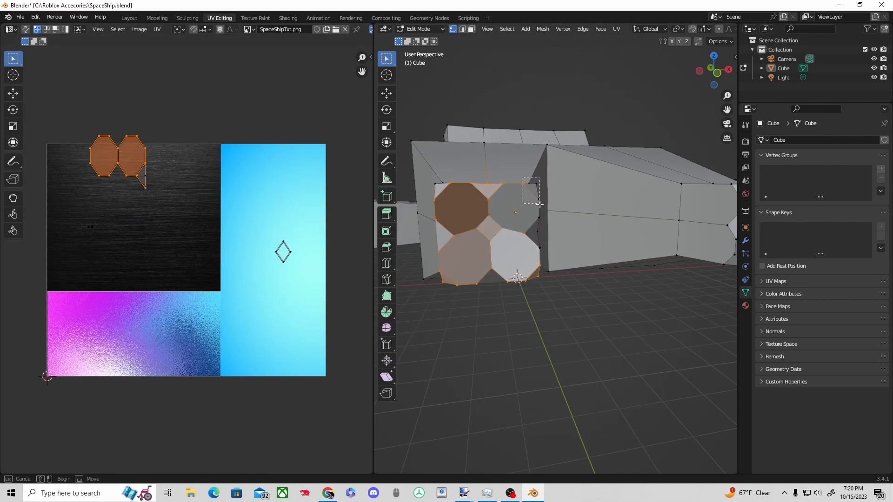
middle_click_drag(470, 218, 543, 228)
key("g")
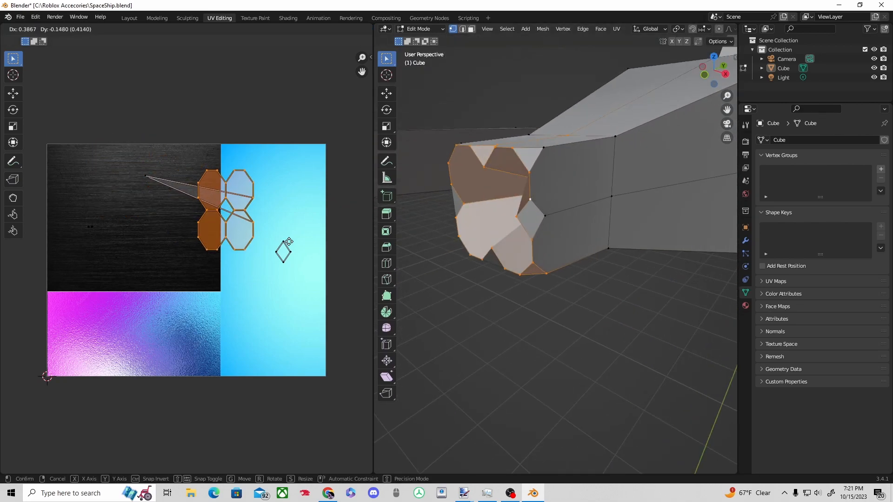
key("r")
left_click(240, 231)
key("g")
left_click(321, 242)
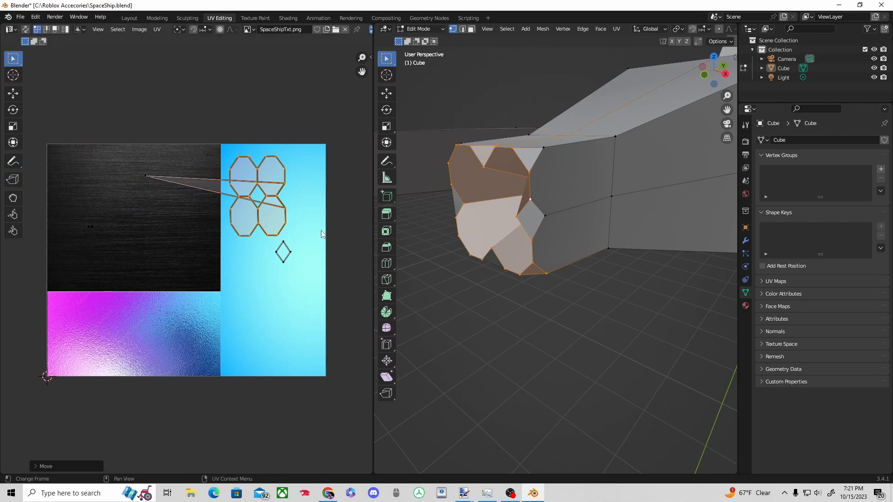
Step: Examine the textured front prong tips from several angles in the Layout workspace and return to UV Editing
left_click(129, 17)
middle_click_drag(279, 260, 336, 297)
scroll(323, 283, "up", 5)
scroll(323, 282, "down", 3)
scroll(336, 297, "down", 6)
middle_click_drag(414, 297, 440, 300)
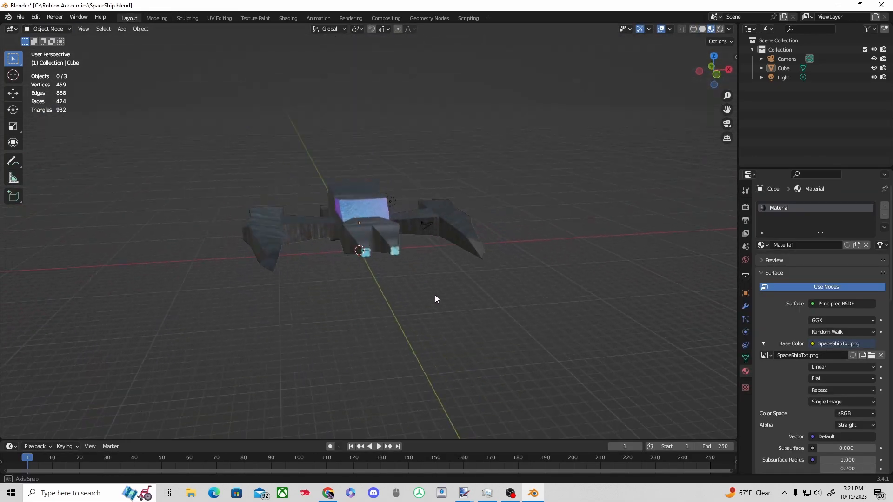
left_click(220, 18)
Step: Select the spike tip of one wing and move its UV island onto the pink-and-blue area
scroll(442, 242, "down", 5)
middle_click_drag(419, 252, 442, 242)
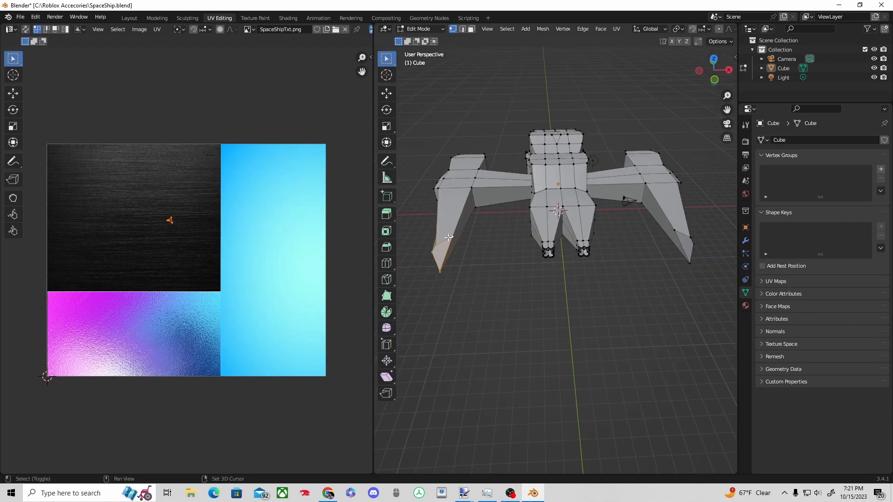
left_click(448, 238, "shift")
key("g")
left_click(246, 335)
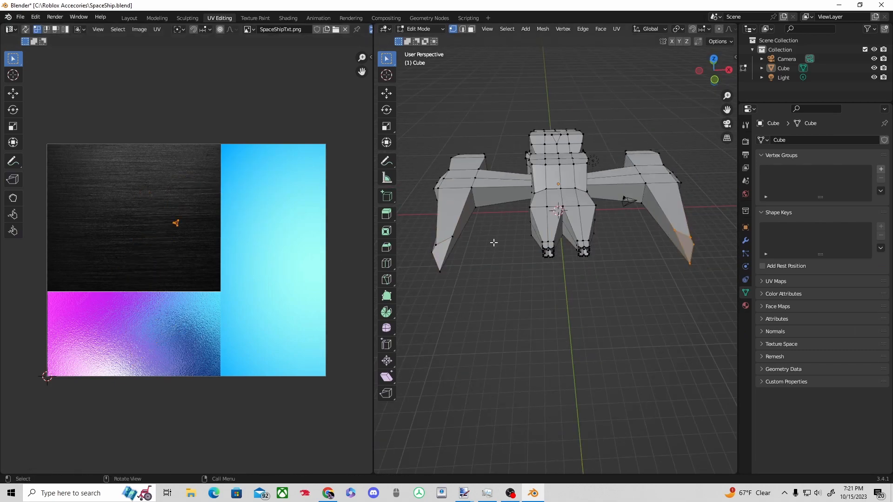
Step: Enlarge the opposite wing tip's UV island, move it onto the pink-and-blue area and check both tips in Layout
key("s")
left_click(329, 247)
key("g")
left_click(133, 364)
left_click(129, 17)
middle_click_drag(259, 127, 316, 227)
Step: Save the SpaceShip.blend file and export the ship as a Wavefront (.obj) file
key("ctrl+s")
left_click(671, 29)
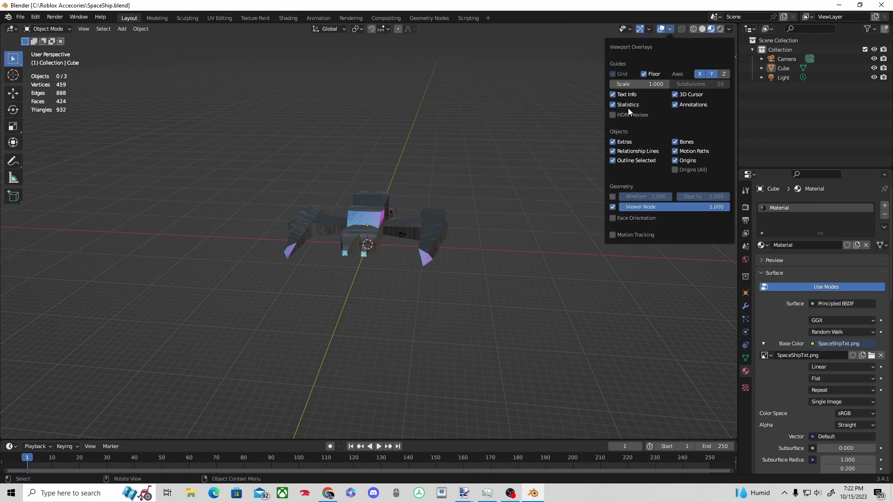
left_click(19, 17)
mouse_move(45, 153)
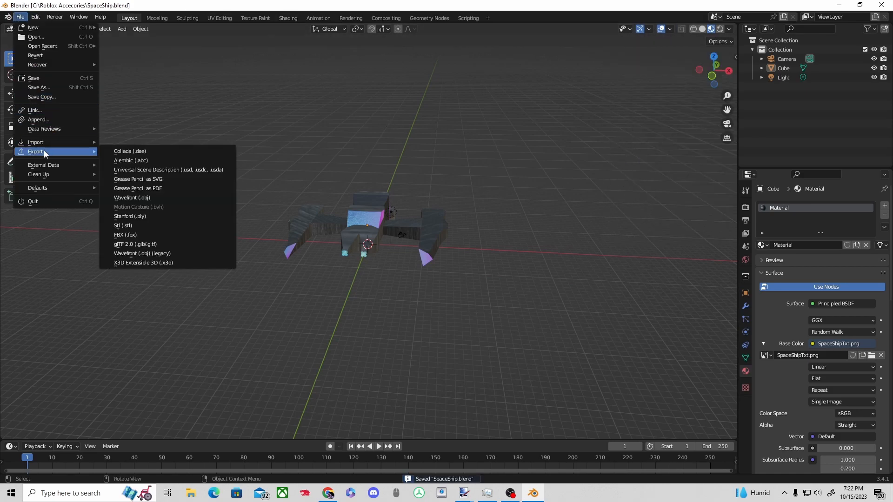
left_click(148, 198)
left_click(579, 377)
Step: Close Blender and paint.net, discarding the unsaved changes to the open images
left_click(882, 5)
left_click(548, 104)
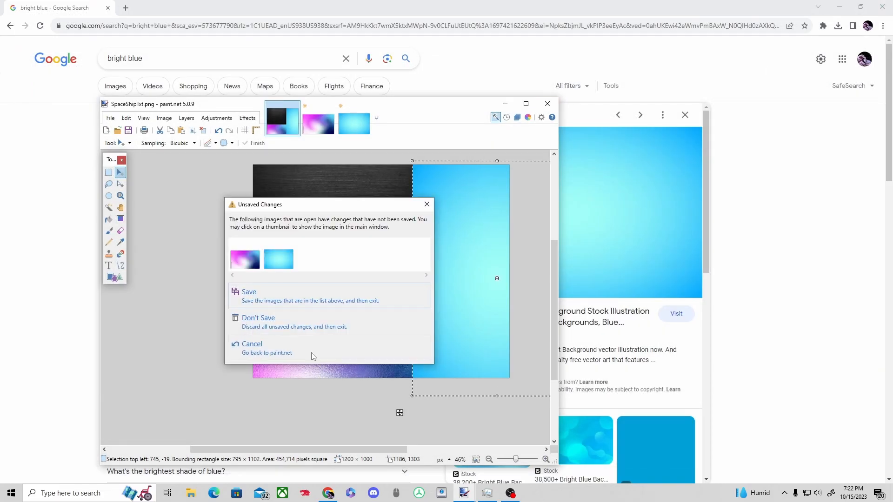
left_click(279, 322)
Step: Switch to Roblox Studio and open the Test For Blender place
double_click(87, 356)
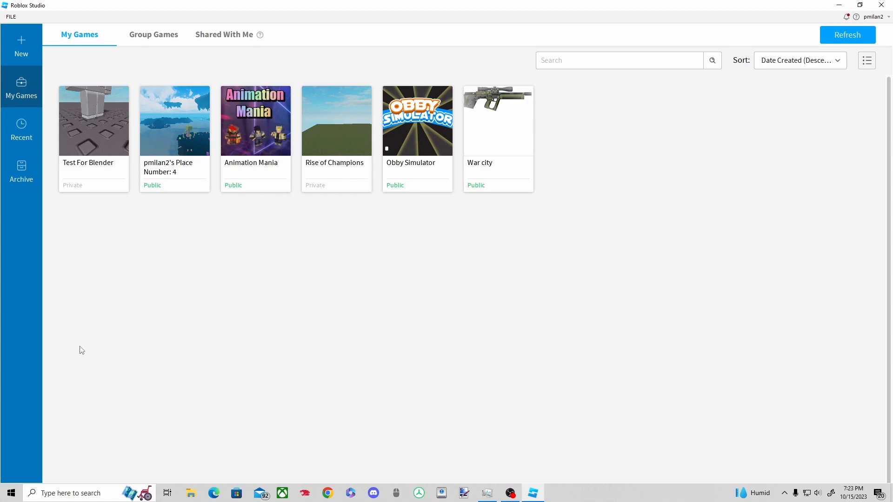
left_click(112, 166)
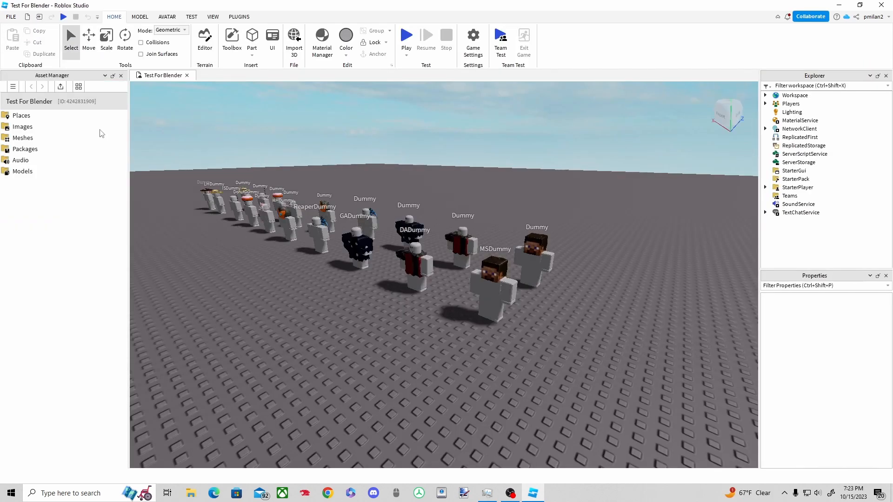
Step: Insert a MeshPart into the workspace and load the exported spaceship mesh as its MeshId
left_click(494, 288)
right_click(578, 335)
left_click(612, 372)
left_click(632, 190)
left_click(881, 372)
double_click(212, 149)
left_click(427, 254)
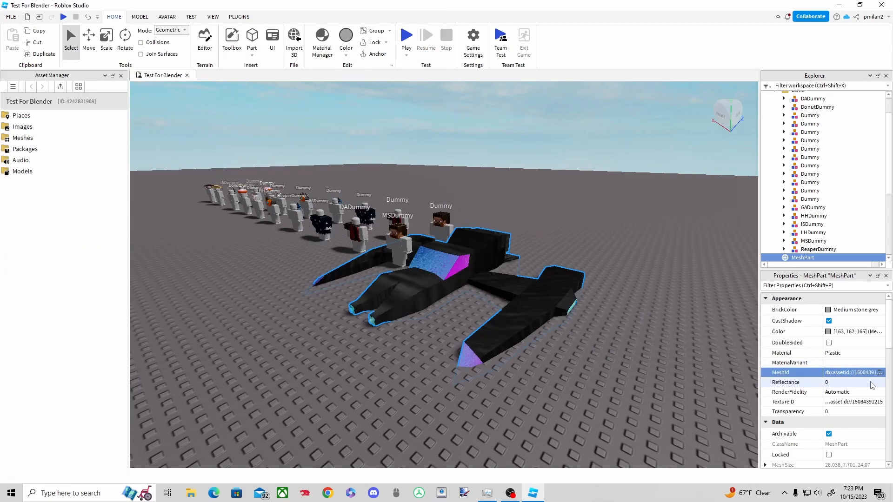
Step: Upload SpaceShipTxt.png as the TextureID of the spaceship MeshPart
left_click(848, 402)
left_click(807, 386)
left_click(416, 224)
double_click(515, 303)
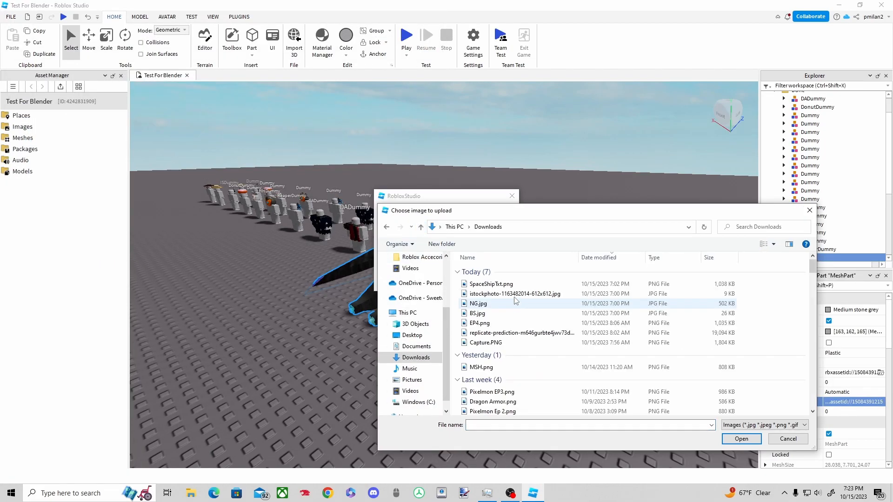
double_click(493, 284)
left_click(412, 280)
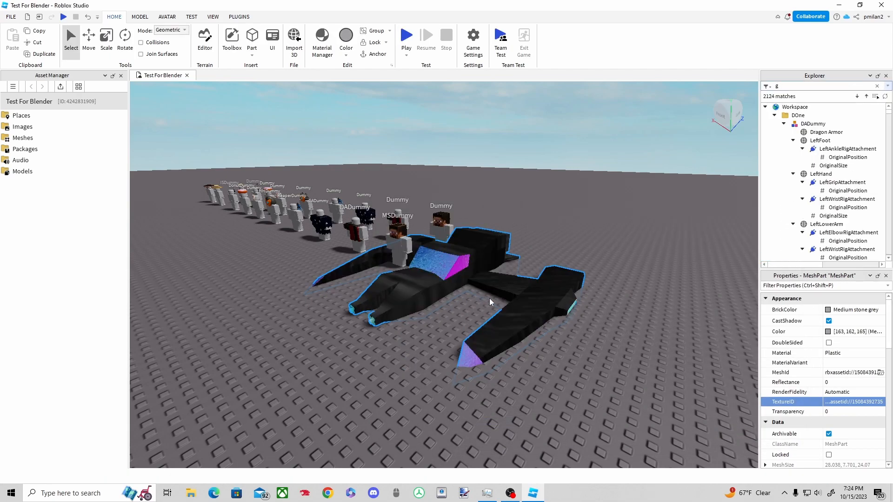
Step: Rename the MeshPart as SpaceSHip and move it up and away behind the row of dummies
type("SHip")
key("Return")
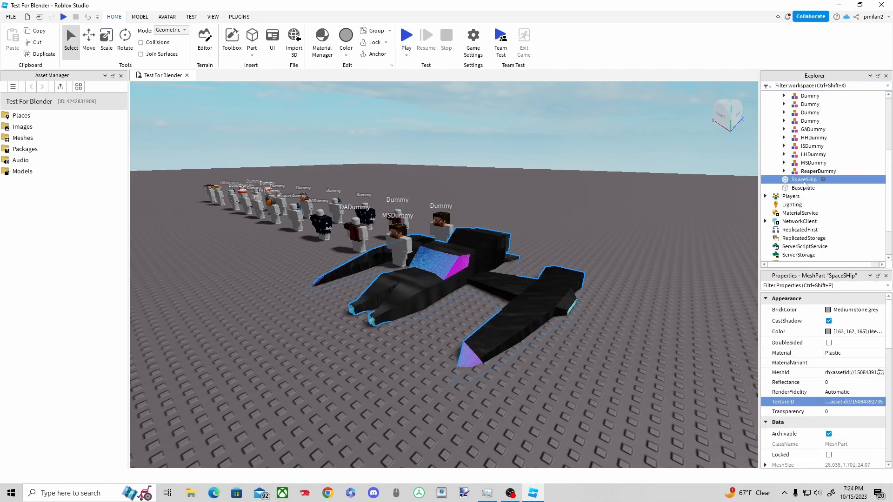
key("ctrl+2")
left_click_drag(449, 251, 584, 174)
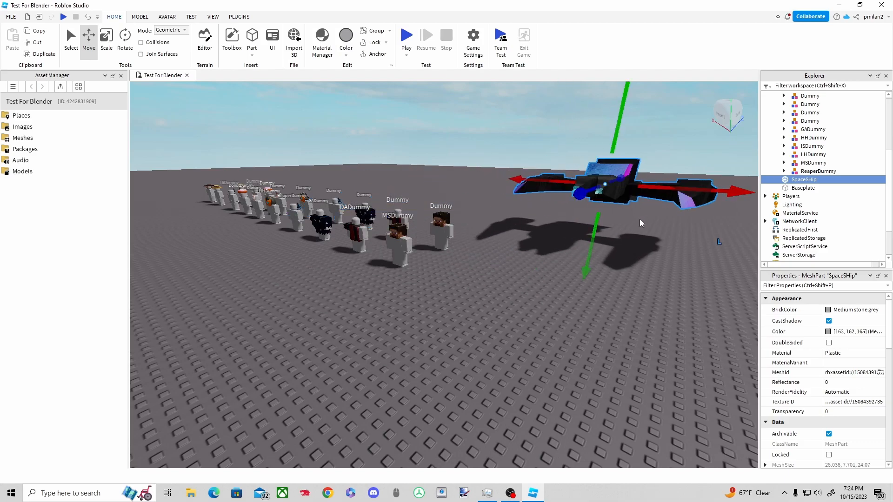
key("s")
left_click_drag(614, 226, 554, 198)
left_click(563, 178)
Step: Duplicate MSDummy, place the copy beside the front of the row and rename it SSDummy
scroll(581, 182, "up", 4)
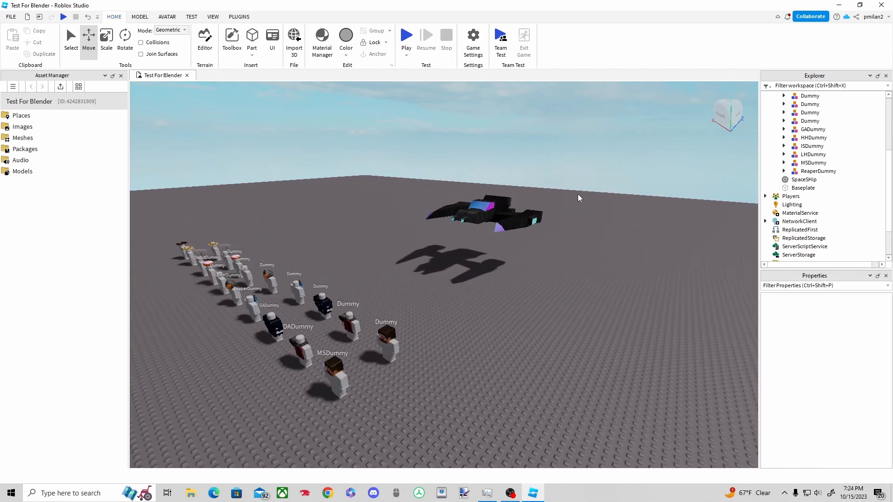
scroll(614, 191, "down", 4)
scroll(535, 279, "up", 2)
scroll(475, 288, "down", 2)
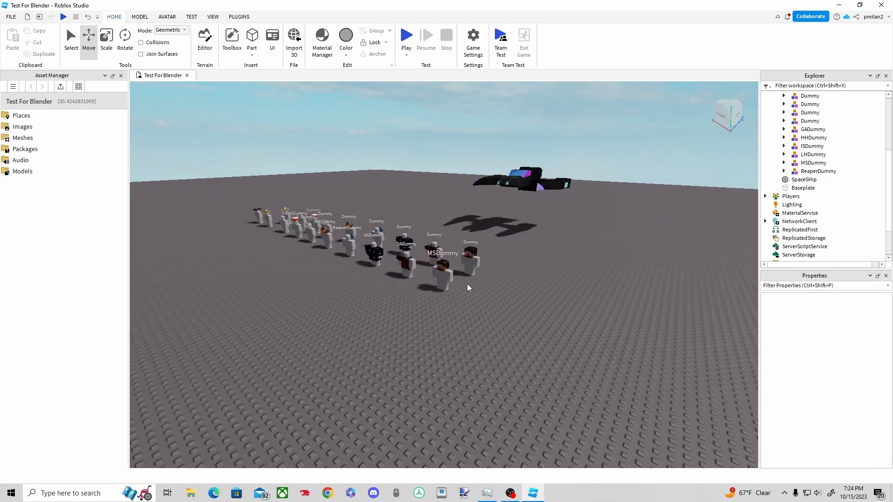
scroll(460, 286, "up", 1)
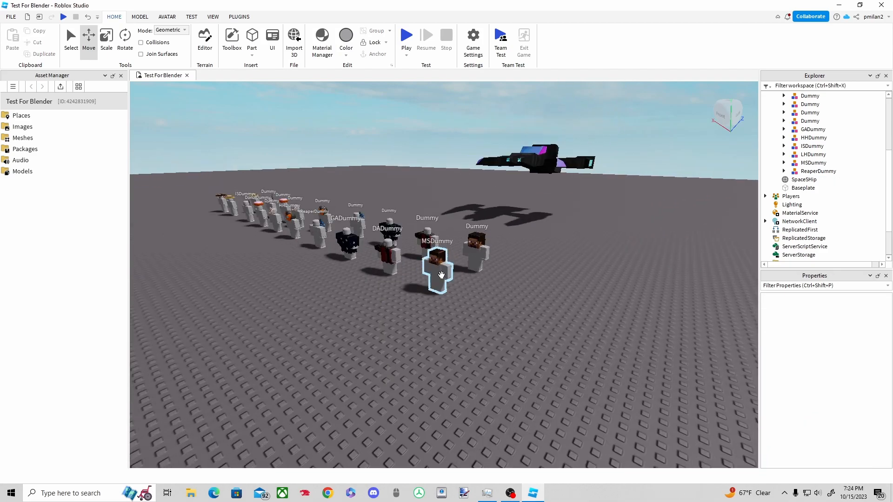
left_click(439, 278)
key("ctrl+d")
left_click_drag(480, 286, 577, 313)
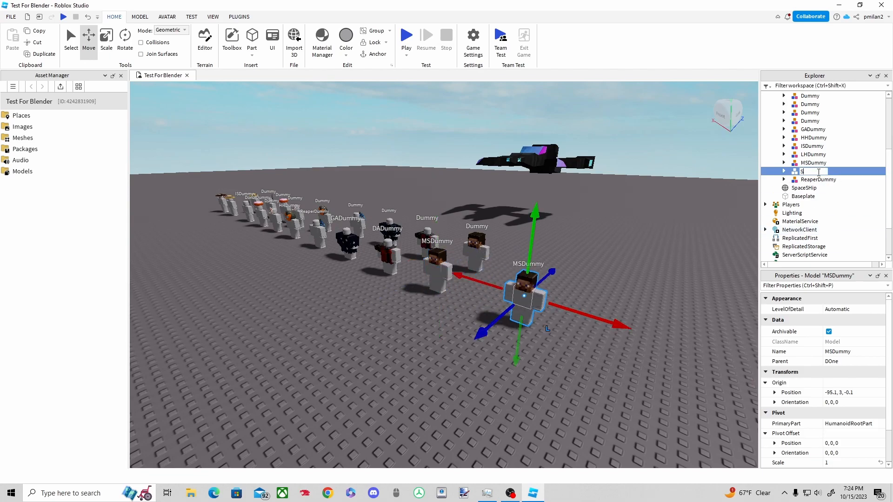
Step: Replace the Steve Head inside SSDummy with a plain Head part
left_click(783, 171)
scroll(853, 193, "down", 6)
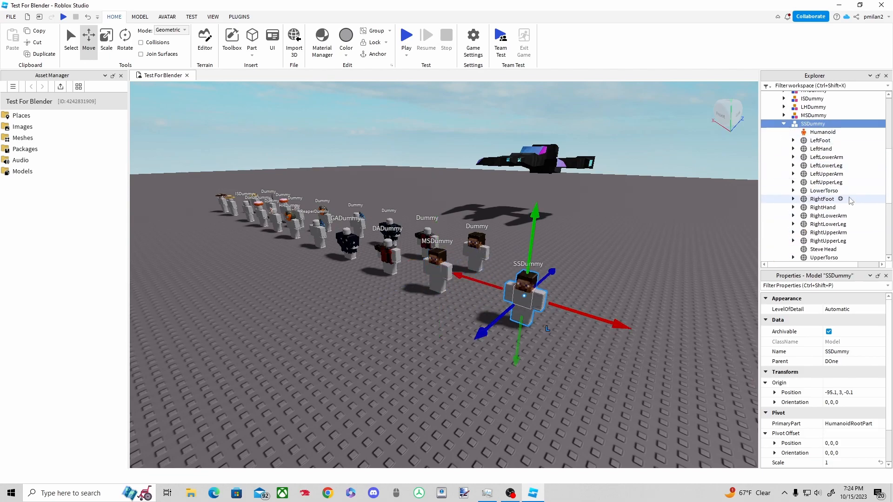
left_click(825, 174)
right_click(813, 171)
left_click(804, 178)
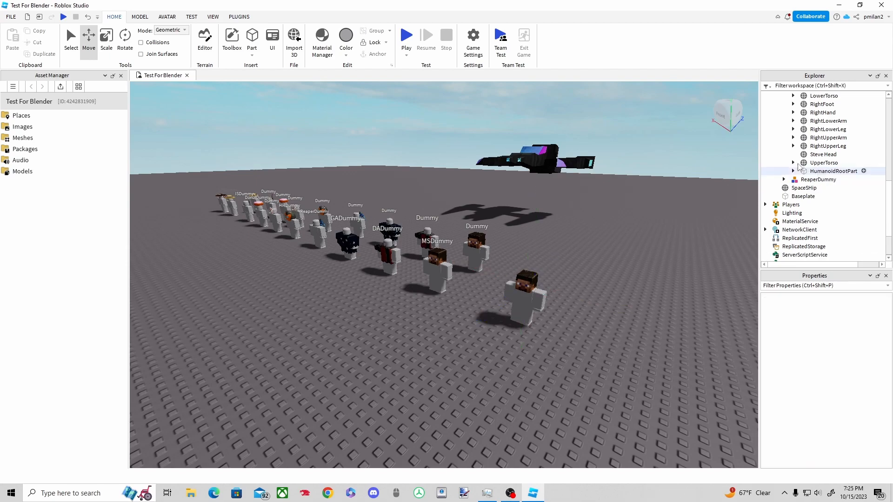
left_click(816, 171)
scroll(821, 149, "up", 4)
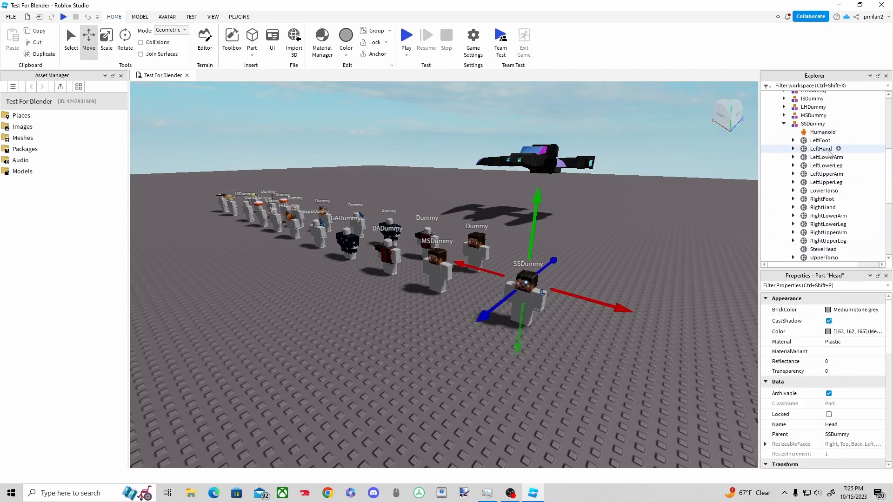
left_click(822, 133)
scroll(822, 149, "down", 3)
left_click(820, 178)
key("Delete")
Step: Duplicate the spaceship and move the copy down to the ground next to SSDummy
left_click(535, 302)
left_click(554, 161)
key("ctrl+d")
left_click_drag(640, 160, 744, 165)
left_click_drag(602, 191, 472, 204)
left_click_drag(507, 244, 508, 324)
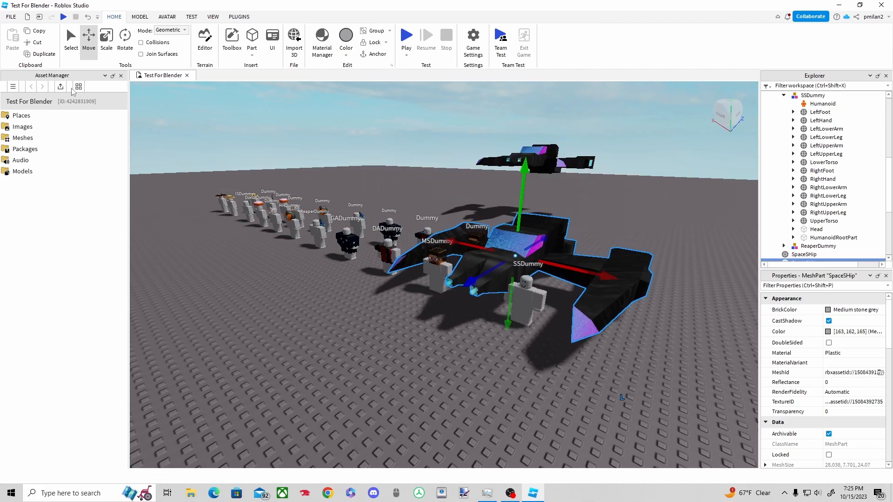
Step: Scale the copied spaceship down to a small accessory size and move it over to SSDummy
left_click(107, 42)
left_click_drag(679, 293, 481, 230)
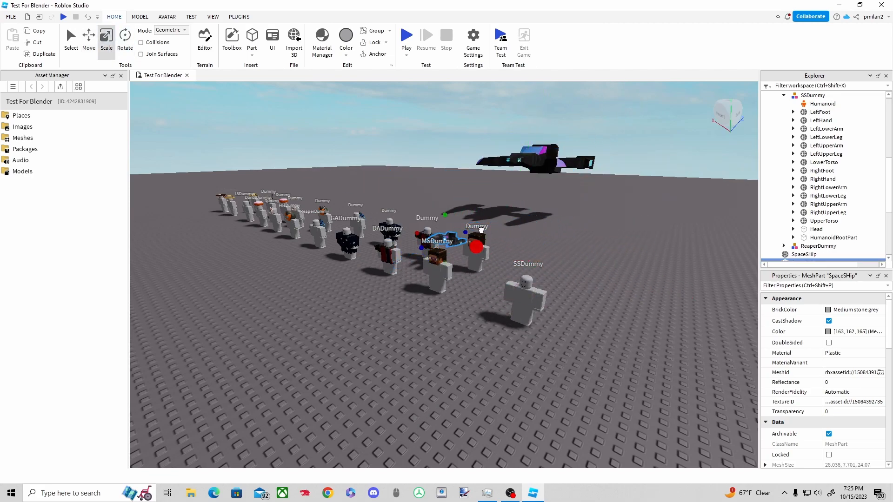
left_click(89, 42)
left_click_drag(516, 256, 630, 300)
Step: Fine-tune the small spaceship so it hovers just above SSDummy's right shoulder, beside the head
right_click_drag(558, 293, 573, 282)
scroll(574, 281, "up", 5)
left_click_drag(608, 179, 665, 189)
right_click_drag(613, 239, 595, 273)
left_click(106, 42)
left_click(542, 173)
right_click_drag(542, 173, 430, 251)
left_click(377, 245)
key("ctrl+2")
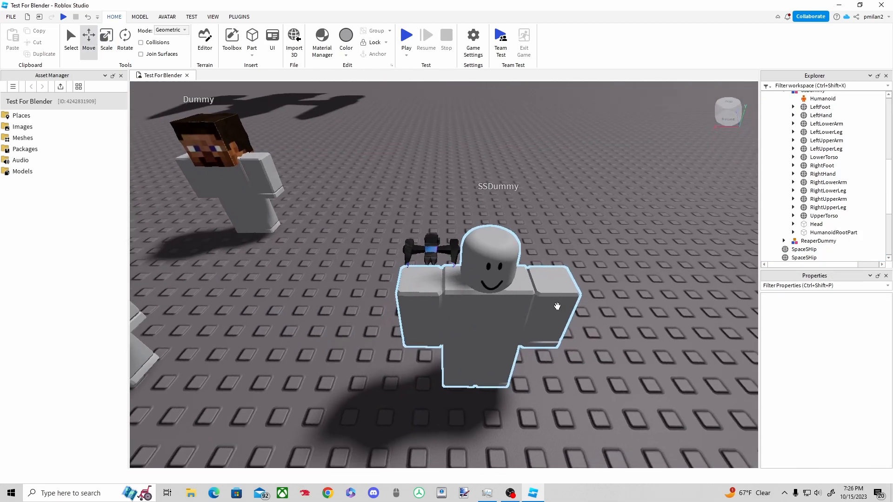
Step: Start the Asset Creator plugin and choose the small spaceship as the part that becomes the accessory
left_click(534, 302)
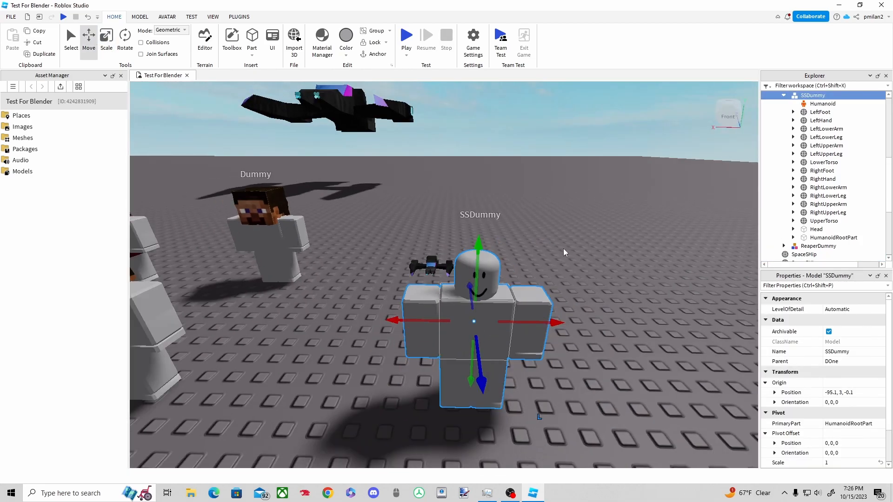
left_click(430, 266)
left_click(239, 17)
left_click(129, 42)
left_click(307, 108)
left_click(203, 187)
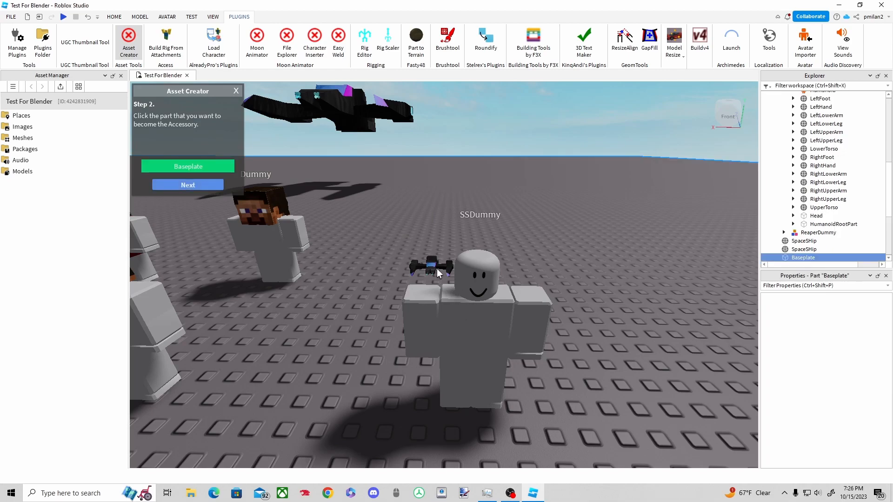
left_click(431, 266)
left_click(202, 188)
Step: Choose SSDummy as the accessory's character and accept the attachment point
left_click(475, 321)
left_click(206, 188)
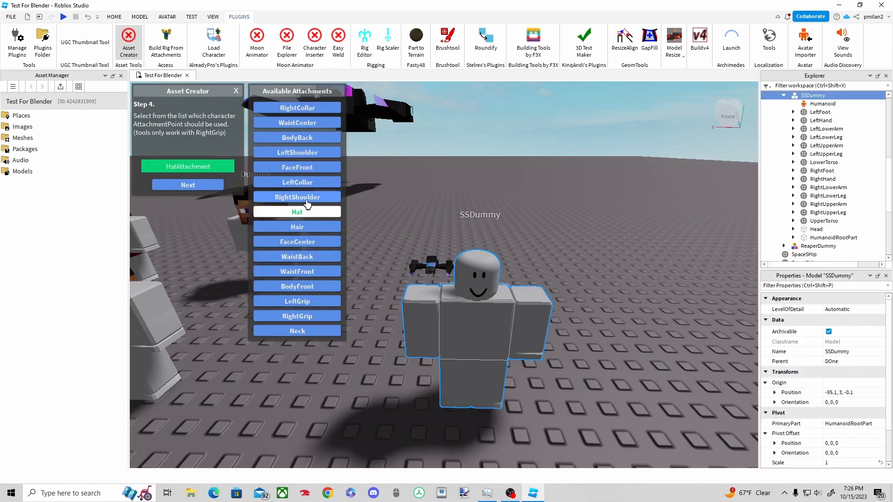
left_click(171, 186)
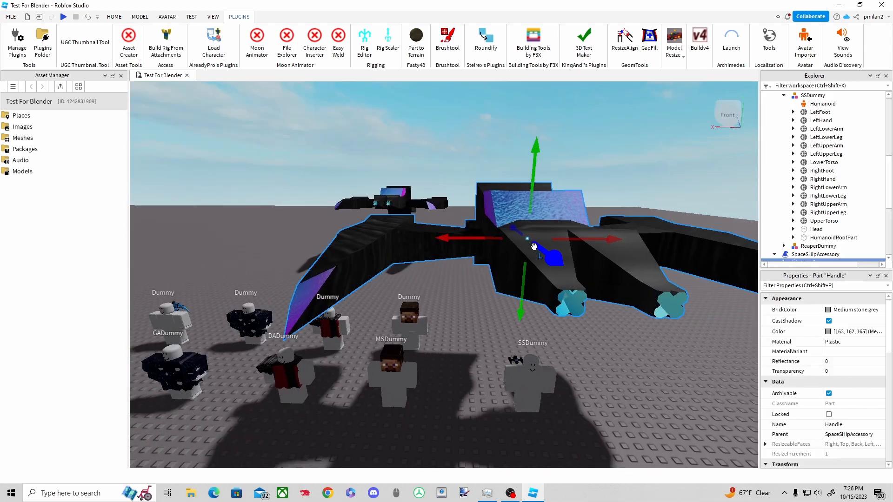
Step: Delete the oversized spaceship hovering above SSDummy and select the dummy
scroll(618, 216, "down", 5)
key("Delete")
scroll(619, 216, "up", 5)
left_click(552, 307)
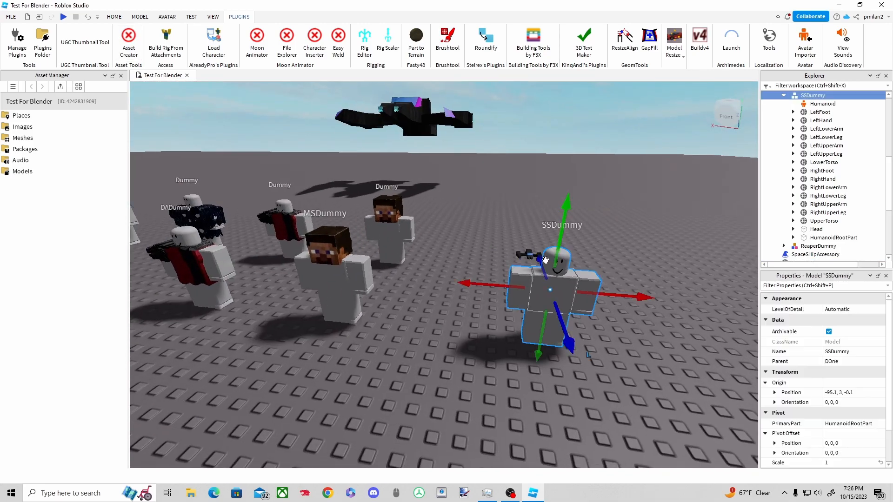
Step: Select the small ship and SSDummy in turn and examine their entries in the object hierarchy
left_click(526, 256)
scroll(591, 279, "up", 3)
left_click(591, 280)
scroll(591, 280, "down", 3)
left_click(833, 242)
left_click(811, 249)
mouse_move(809, 255)
left_mouse_down()
mouse_move(817, 232)
mouse_move(809, 254)
left_mouse_up()
left_click(794, 227)
scroll(704, 235, "down", 5)
scroll(705, 234, "up", 2)
right_click(801, 229)
left_click(786, 56)
scroll(633, 247, "up", 3)
left_click(555, 256)
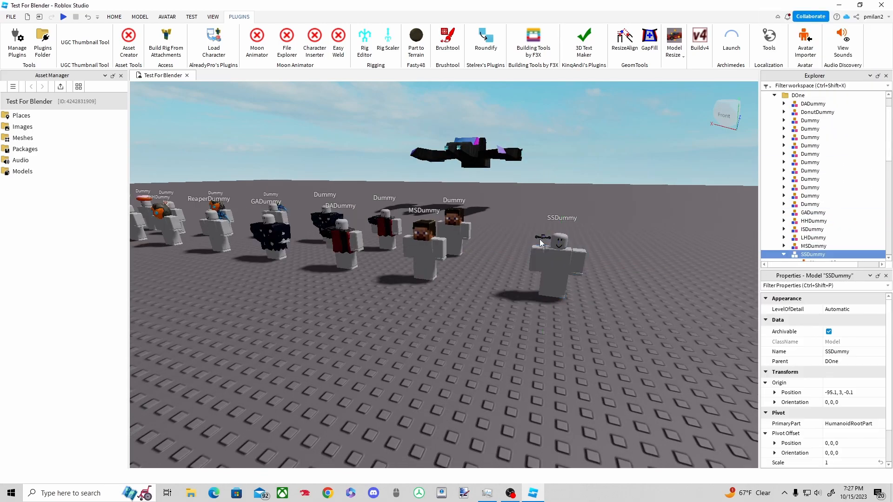
Step: Focus on the small ship and move its accessory into the SSDummy model in the object hierarchy
left_click(539, 240)
key("f")
right_click_drag(610, 210, 605, 212)
scroll(827, 233, "up", 3)
left_click(784, 162)
left_click_drag(806, 186, 810, 163)
left_click(565, 271)
Step: Collapse the SSDummy entry in the object hierarchy and save the place
scroll(565, 271, "down", 5)
scroll(565, 271, "down", 3)
left_click(783, 132)
scroll(812, 157, "up", 6)
key("a")
key("ctrl+s")
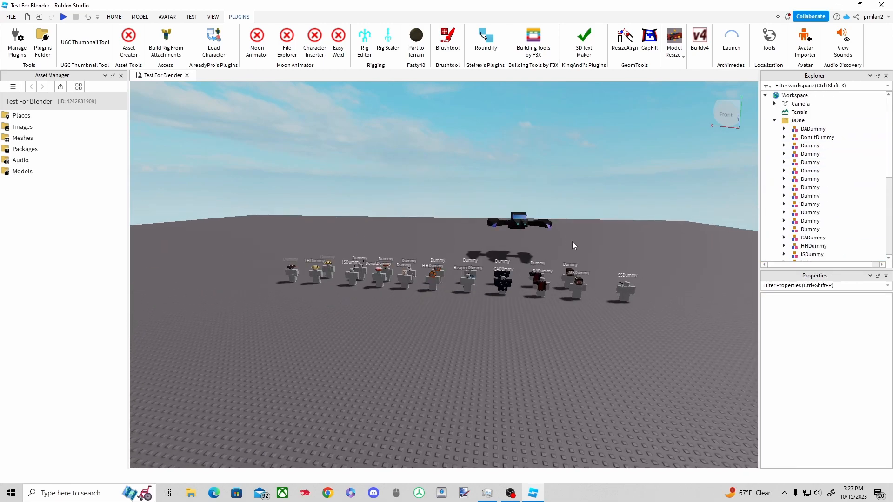